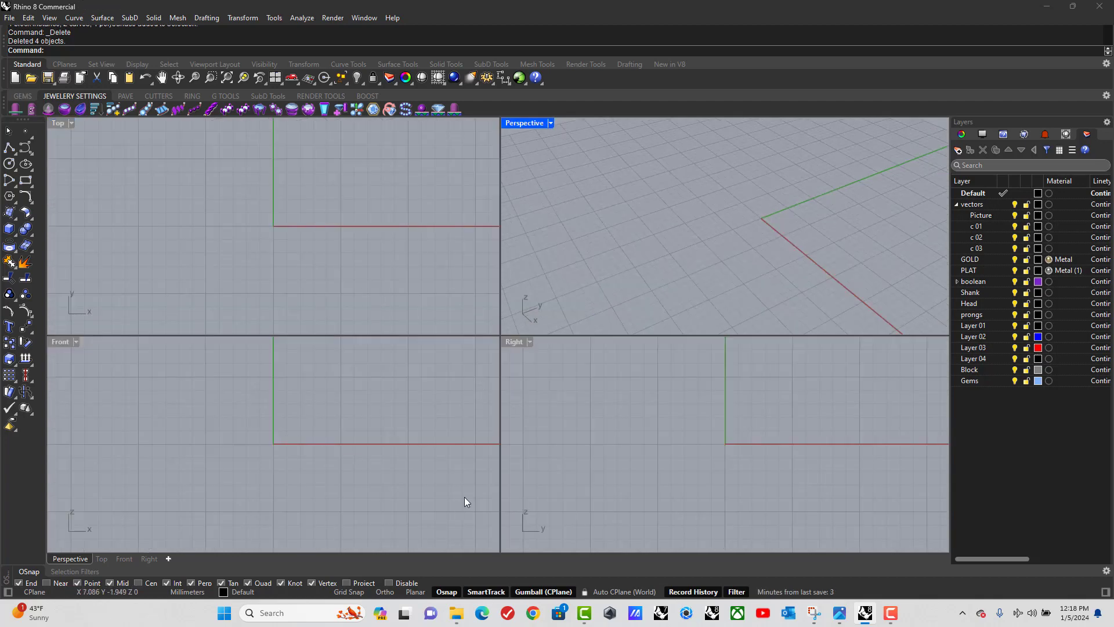
Step: Create a Round size 7 diamond (1.289 ct) at the origin with Choose Diamond
left_click(23, 96)
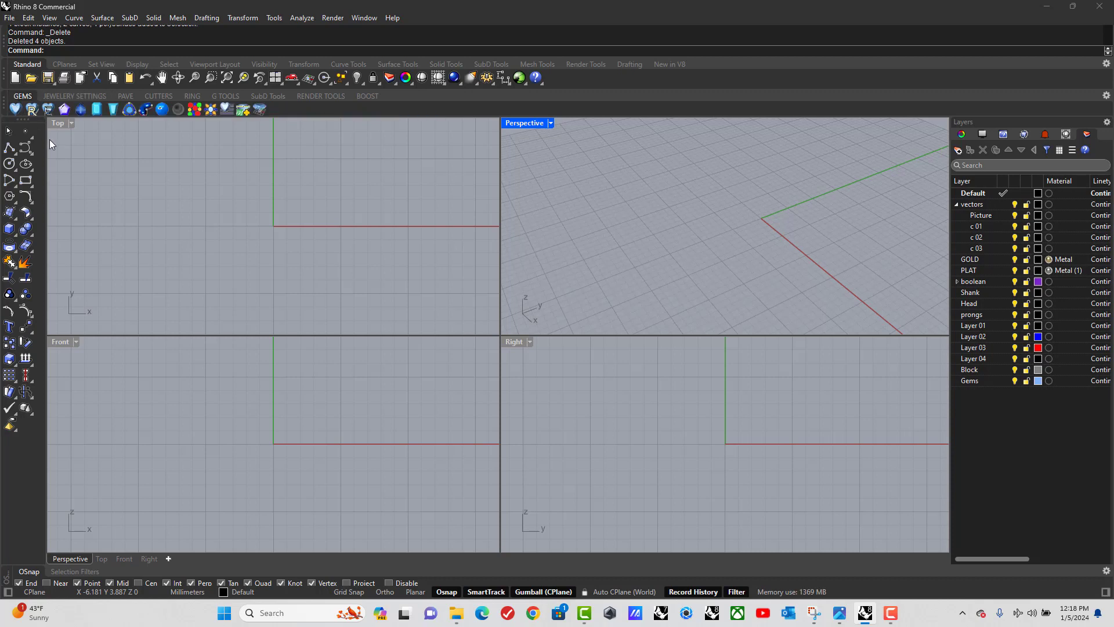
left_click(16, 110)
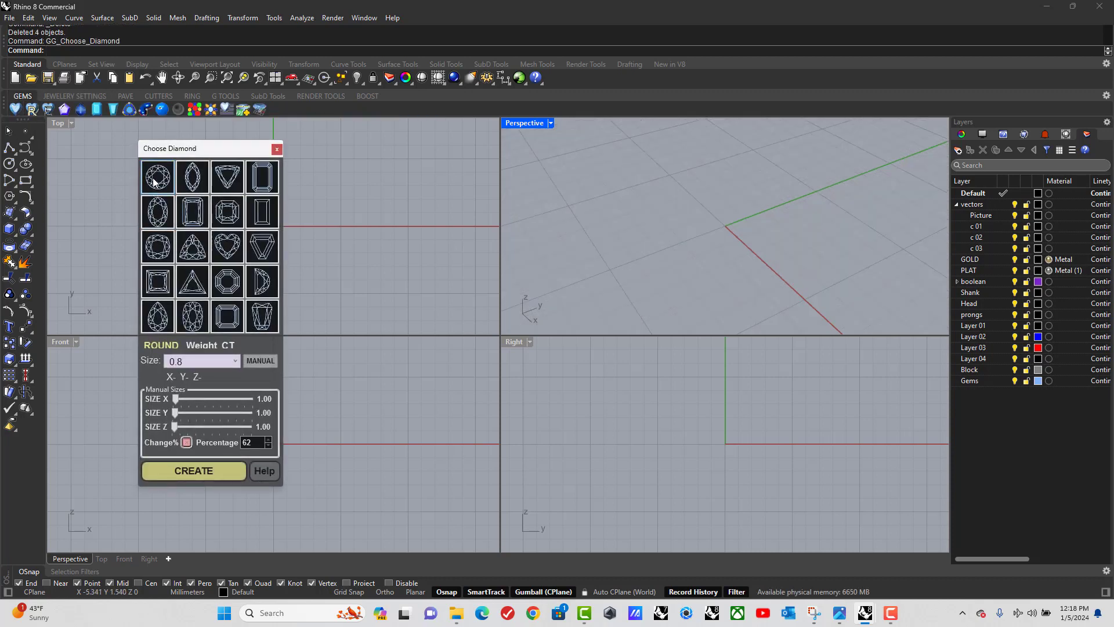
left_click(155, 181)
left_click(198, 361)
scroll(210, 540, "down", 4)
scroll(210, 539, "down", 2)
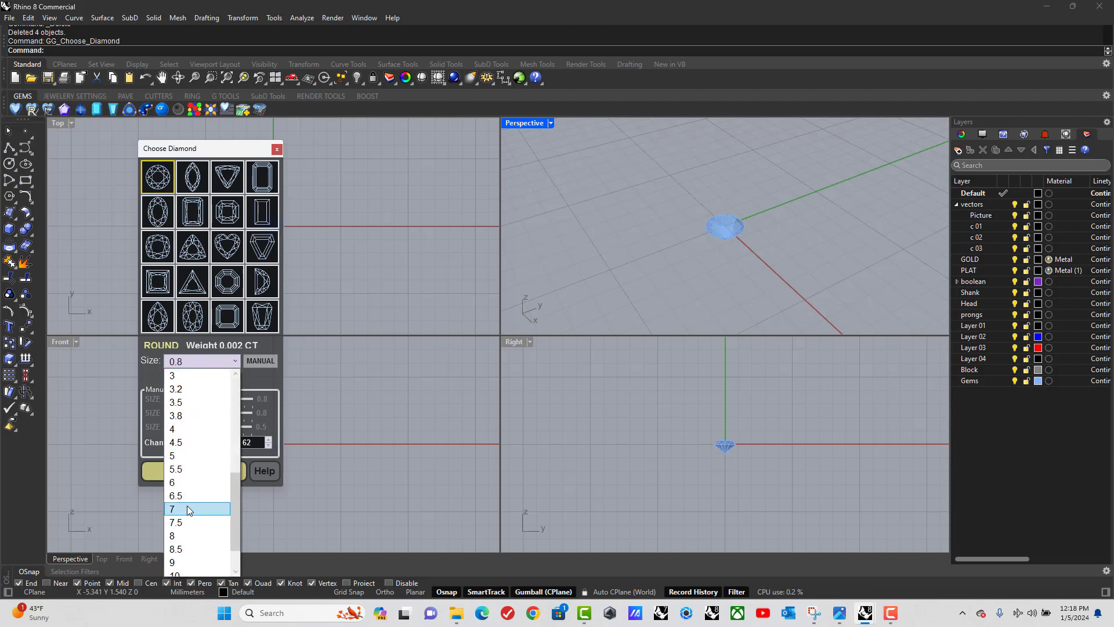
left_click(187, 506)
left_click(194, 470)
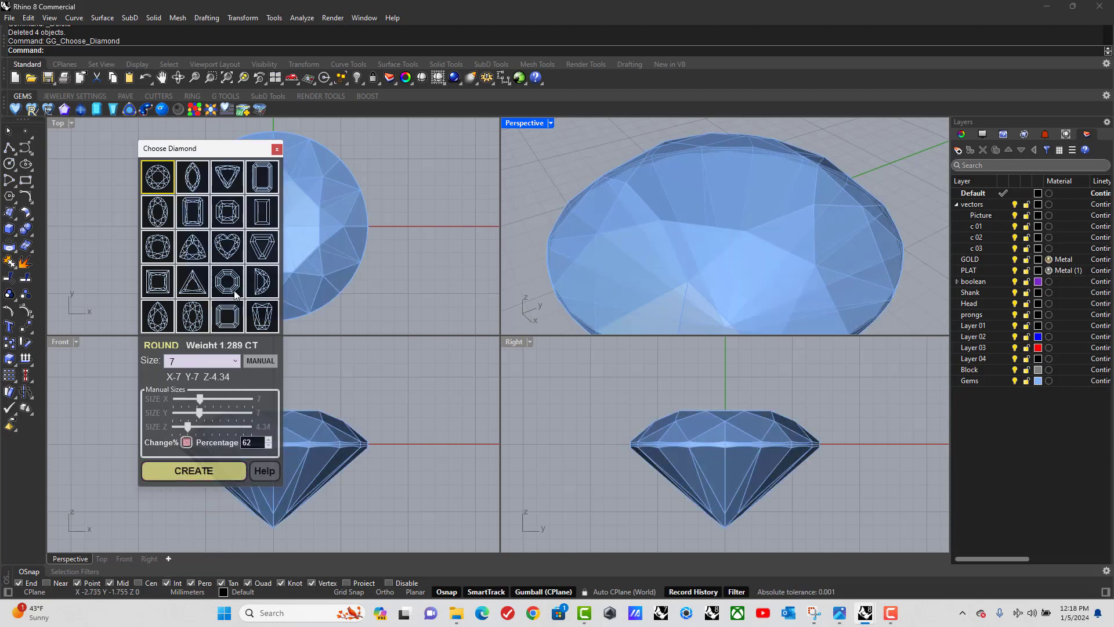
left_click(277, 149)
Step: In the Top view, draw a circle centred at 0 with a 7 mm diameter
left_click(151, 189)
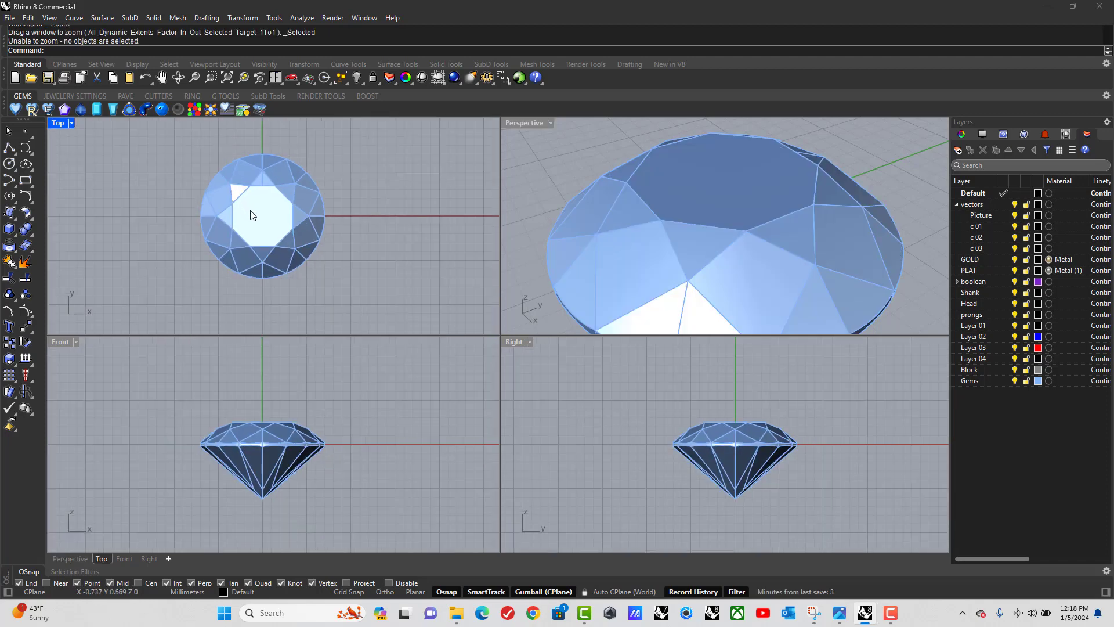
left_click(8, 165)
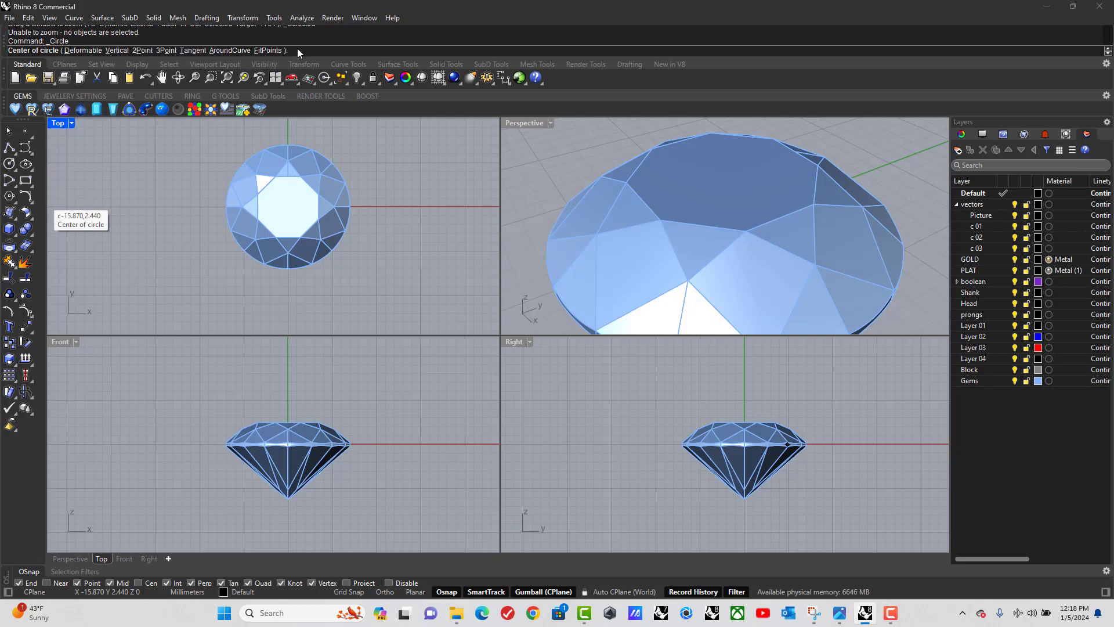
type("0")
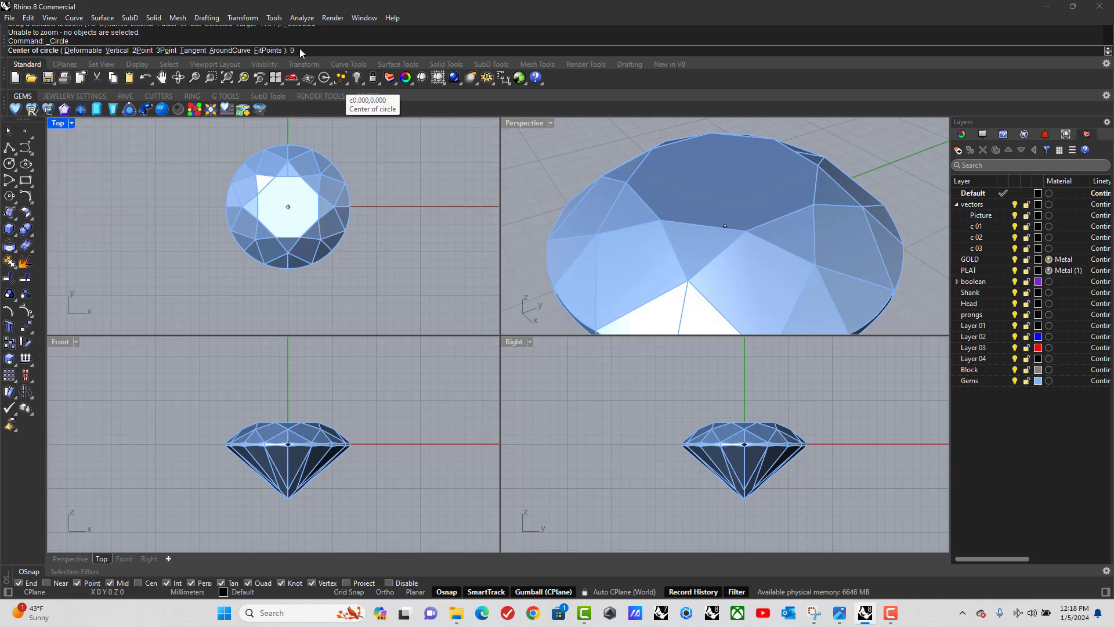
key("Return")
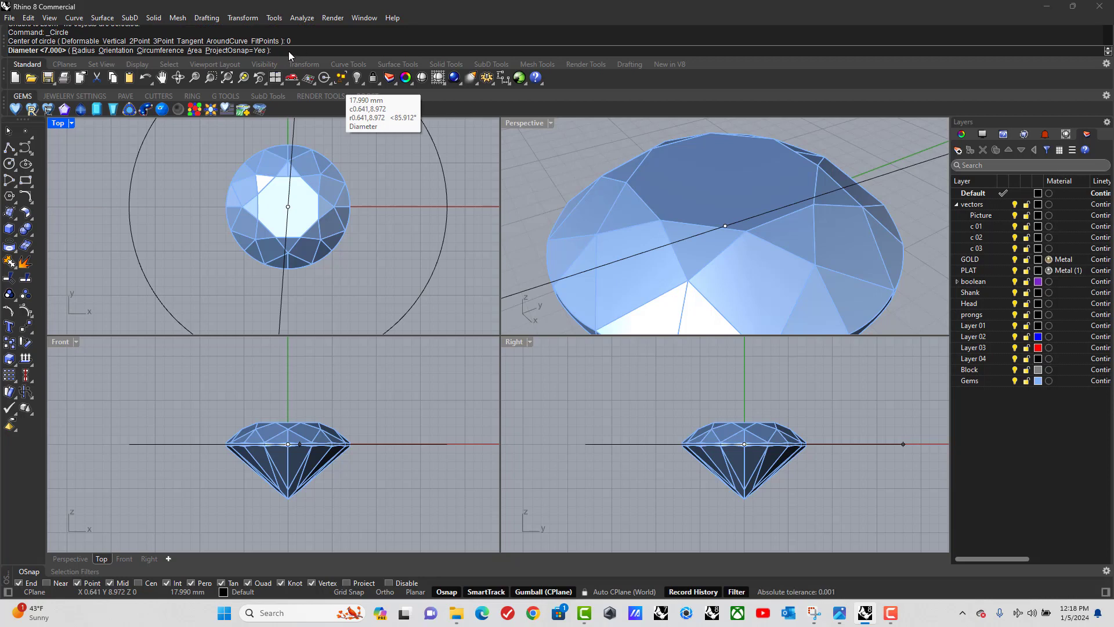
type("7")
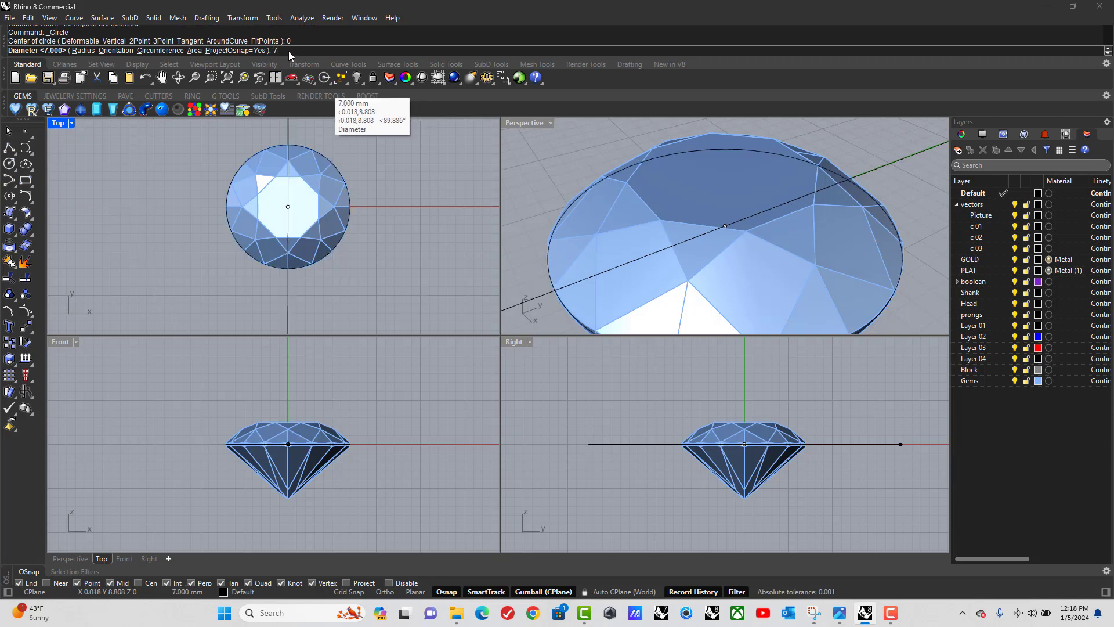
key("Return")
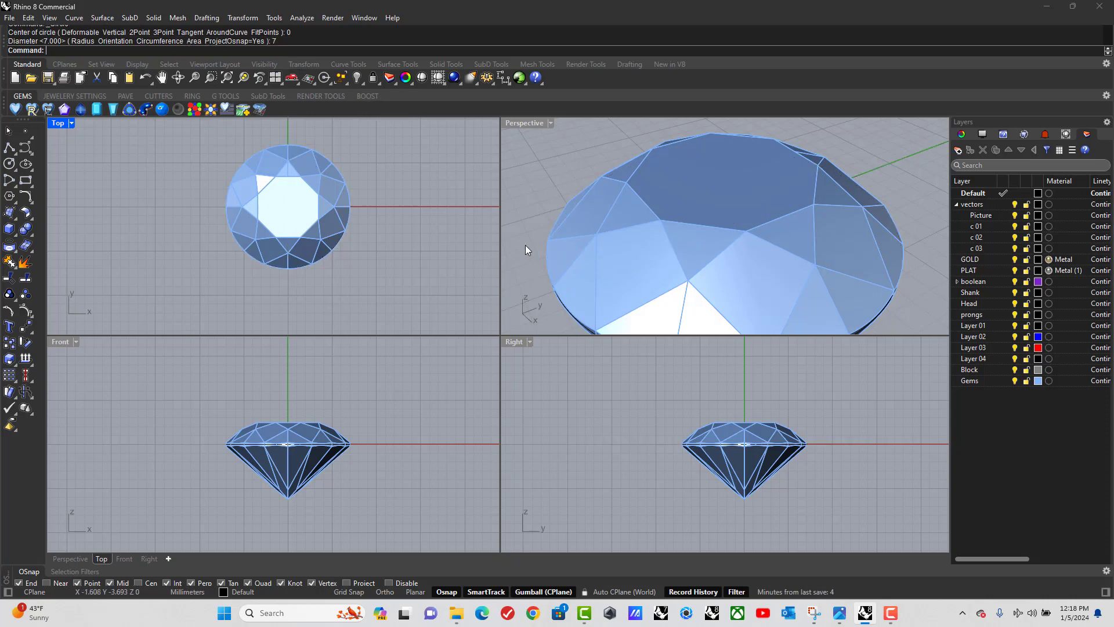
Step: Maximize the Perspective view and drag the diamond up above the circle
double_click(524, 122)
scroll(377, 221, "down", 4)
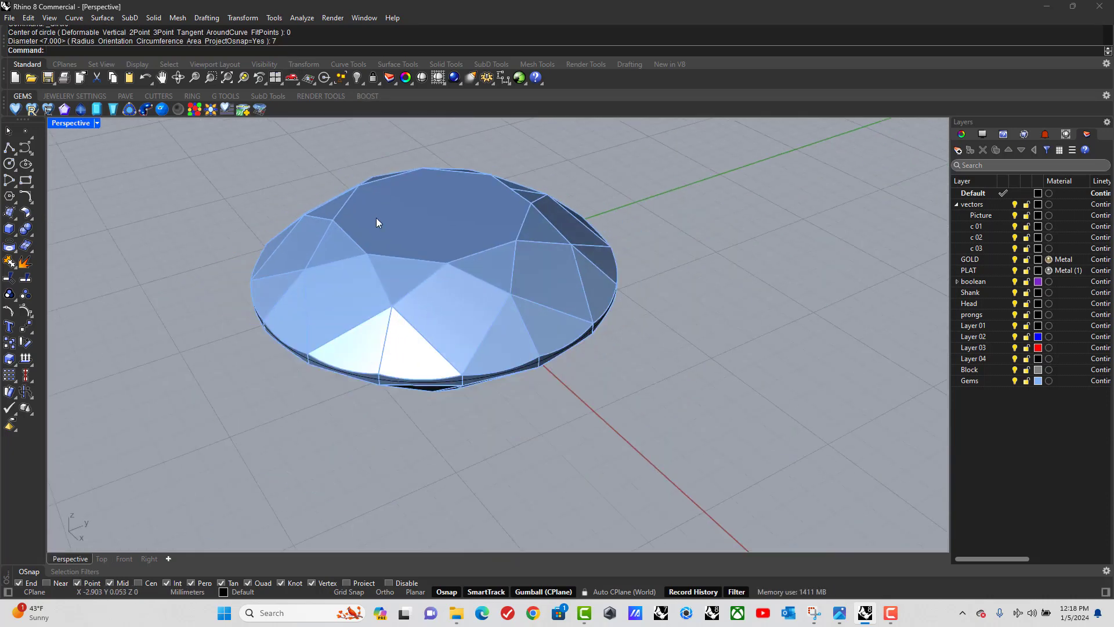
right_click_drag(377, 221, 426, 220)
left_click(427, 221)
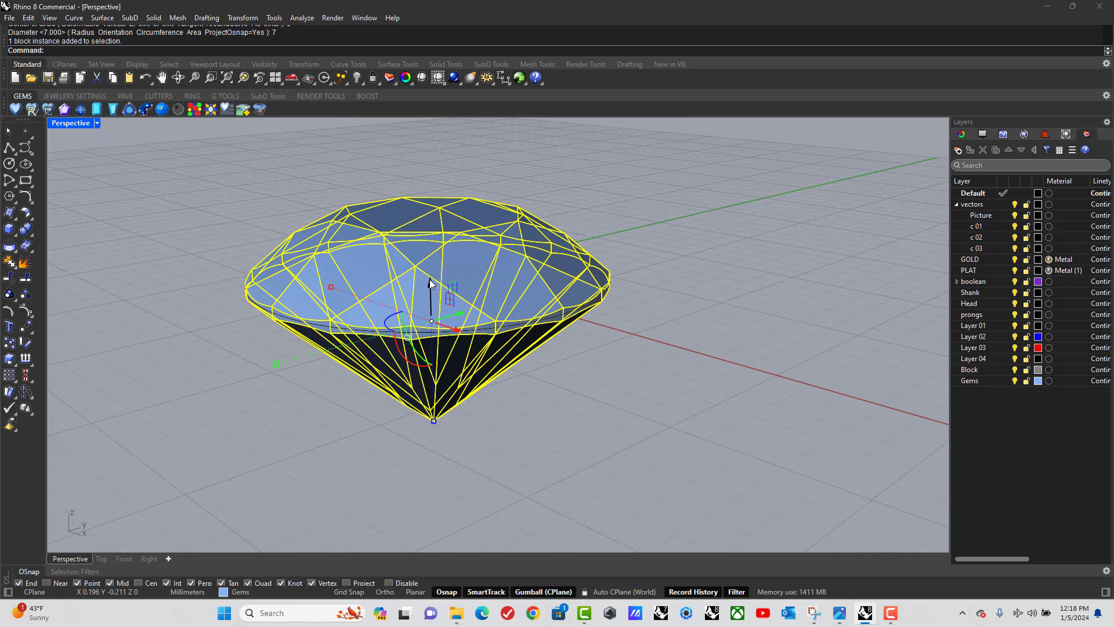
left_click_drag(431, 266, 441, 228)
left_click(235, 334)
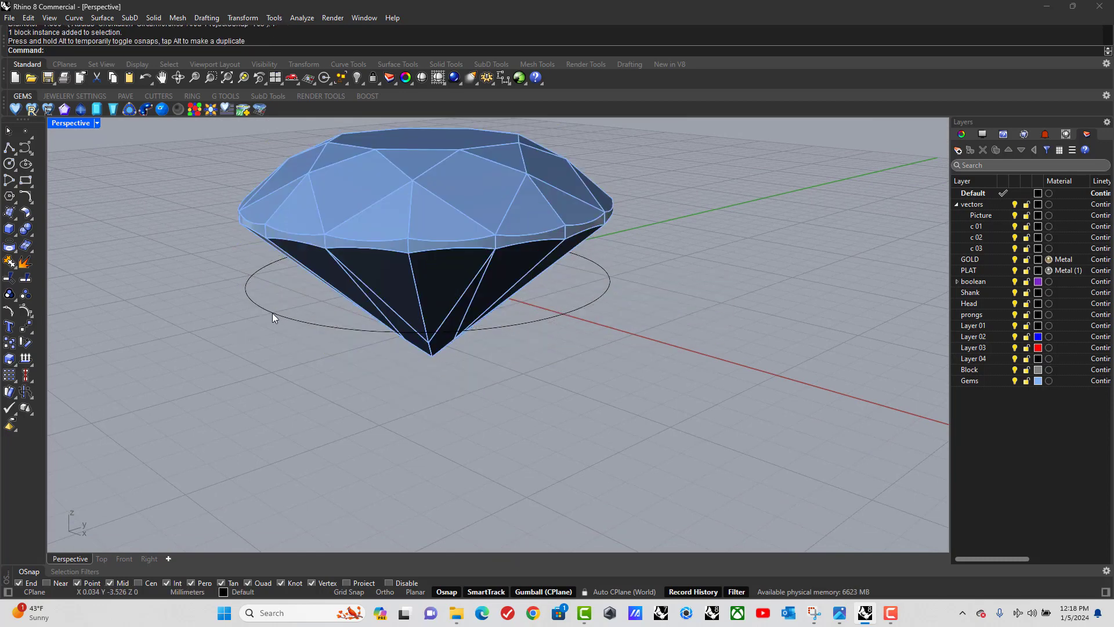
Step: Run Slab on the circle with distance 1.75, outward offset and height -1.8
left_click(273, 311)
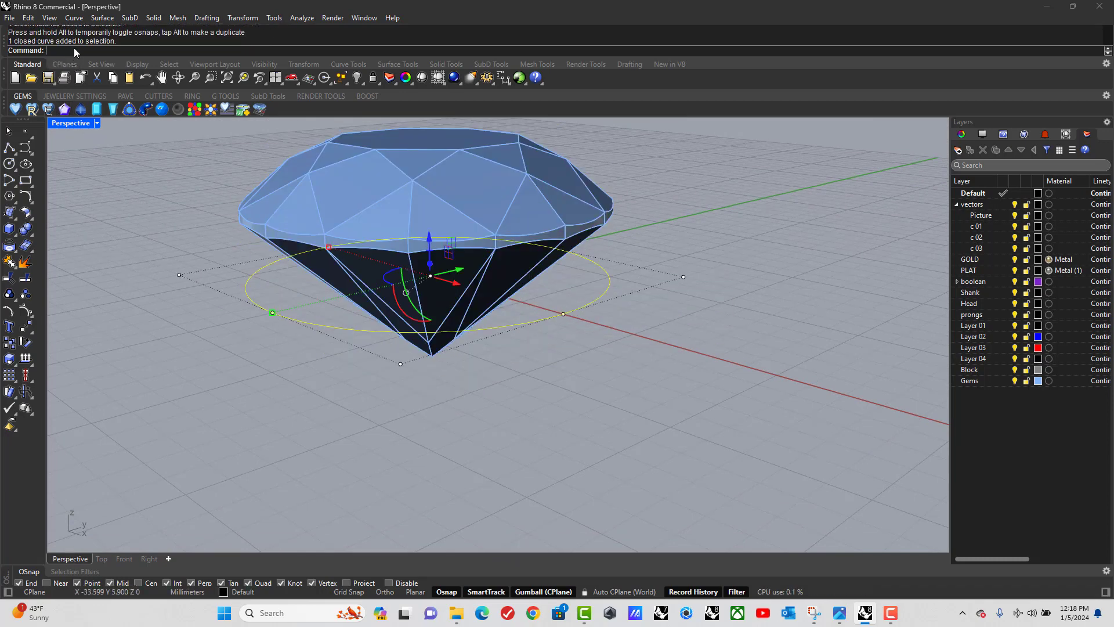
type("Slab")
key("Return")
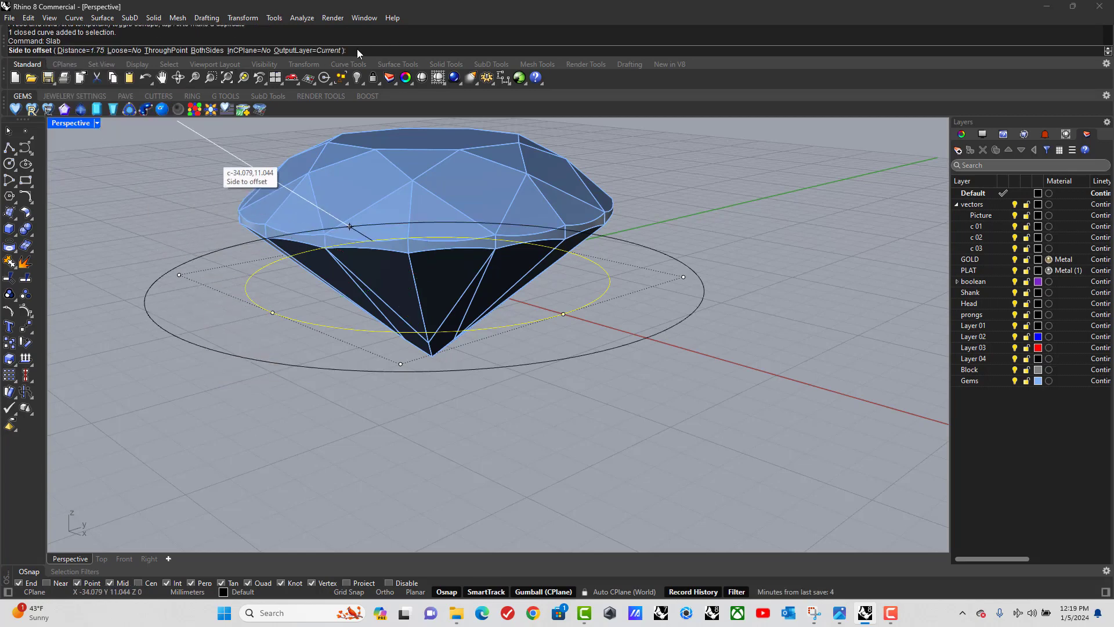
type("1")
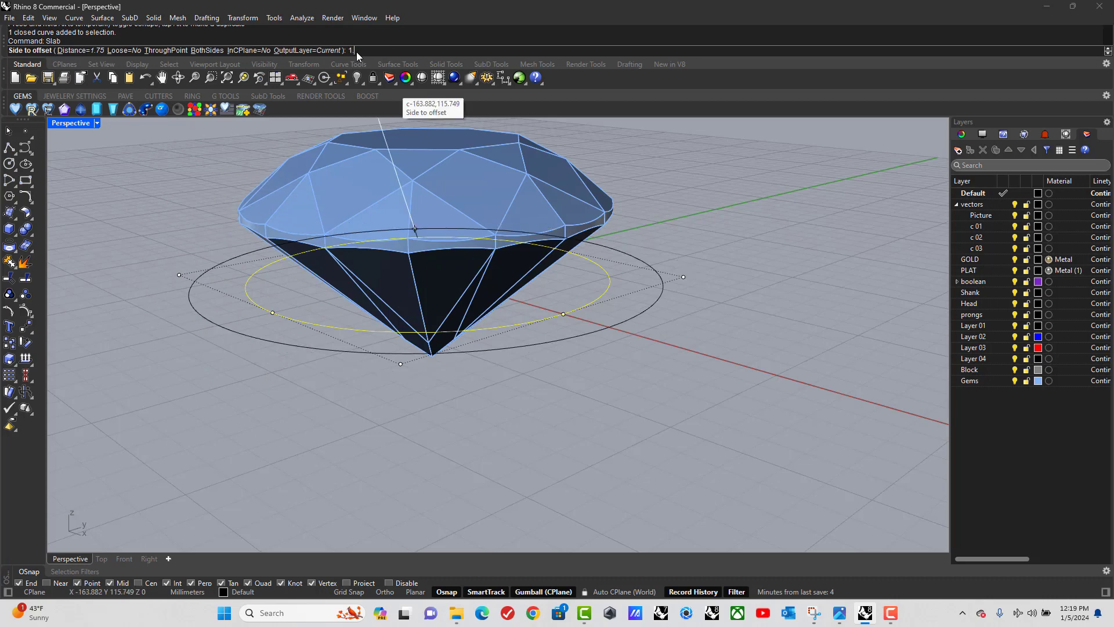
type(".75")
key("Return")
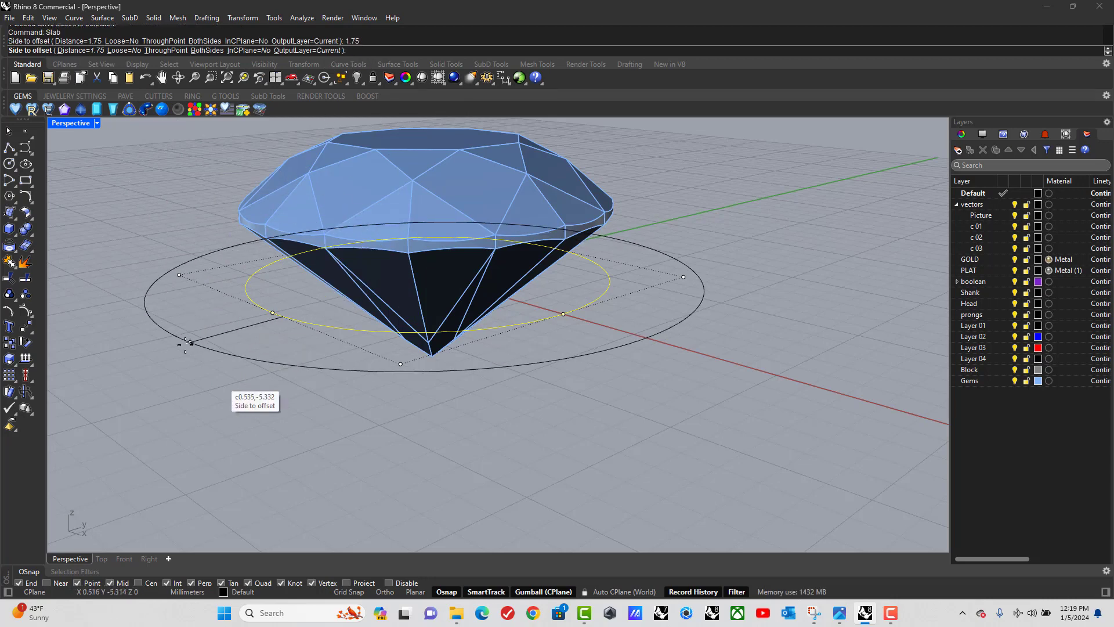
left_click(185, 344)
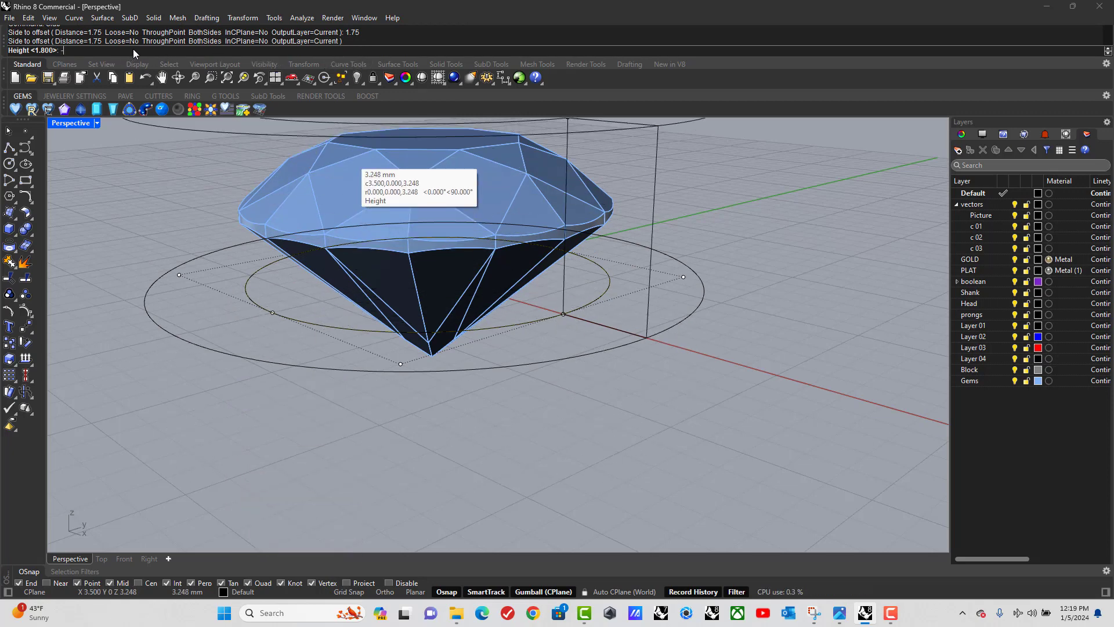
type("-1.8")
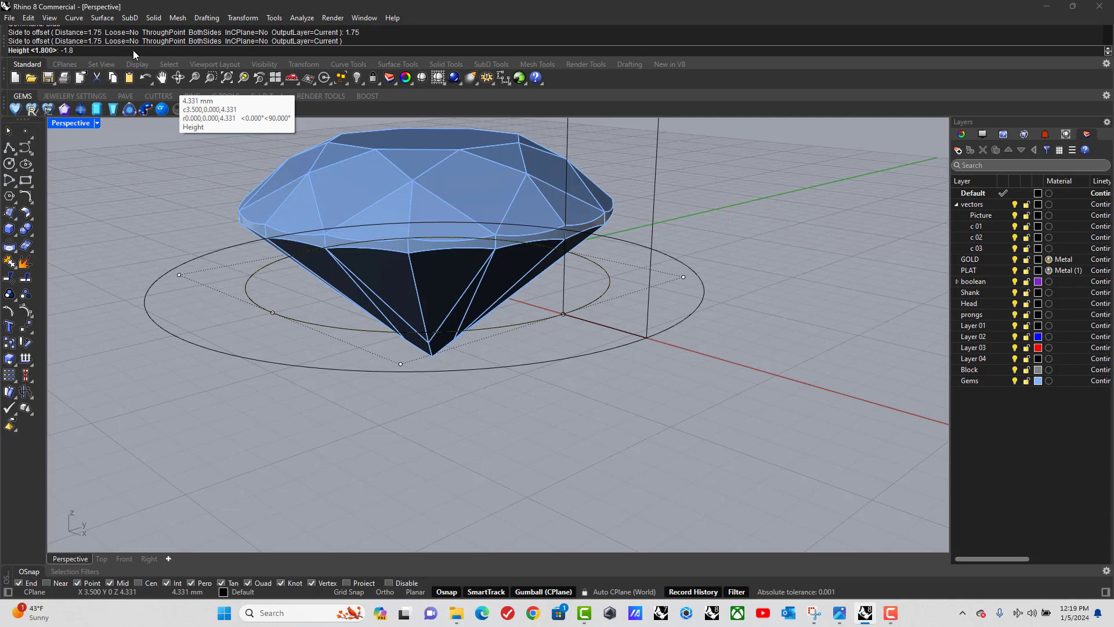
key("Return")
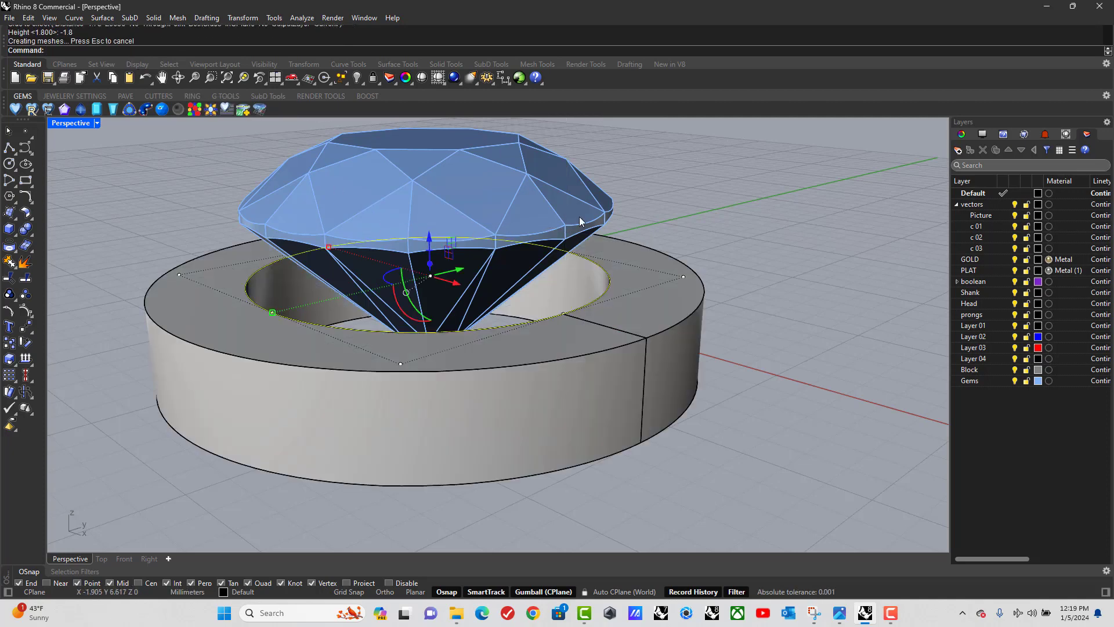
Step: Extract the middle isocurve from the slab's top face, viewed nearly top-down
right_click_drag(580, 182, 517, 162)
scroll(422, 270, "up", 3)
right_click_drag(422, 270, 401, 243)
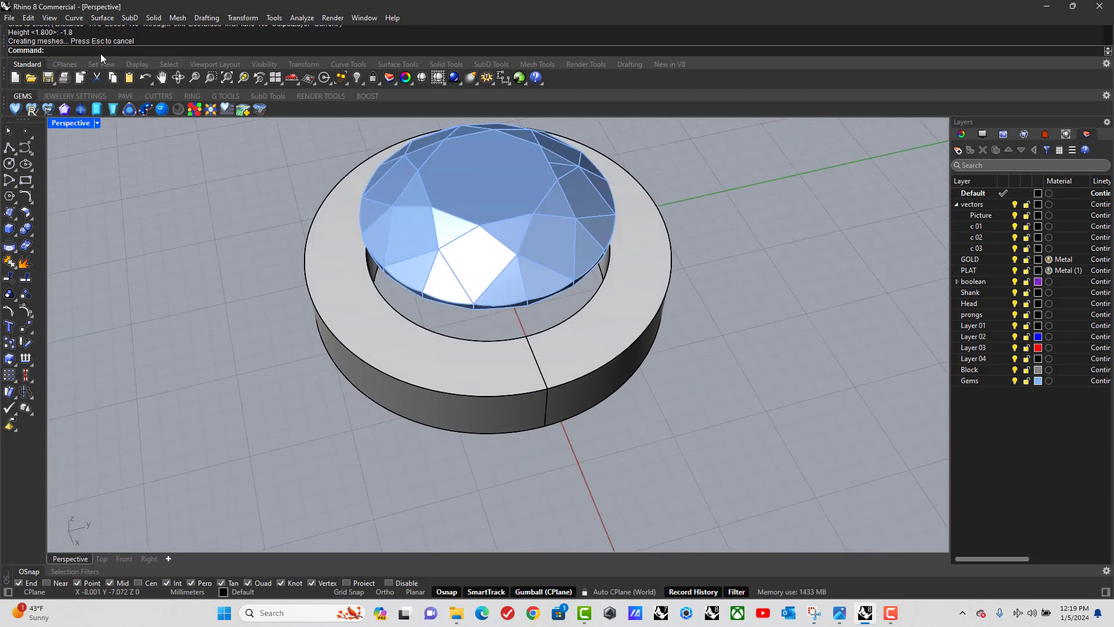
type("ExtractIsocurve")
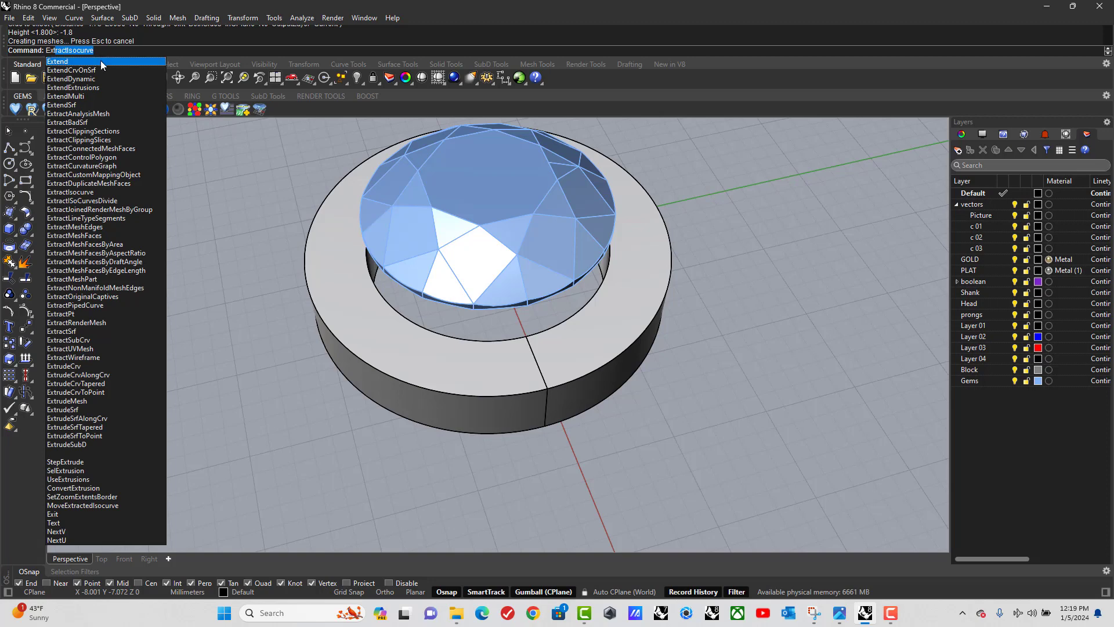
left_click(70, 192)
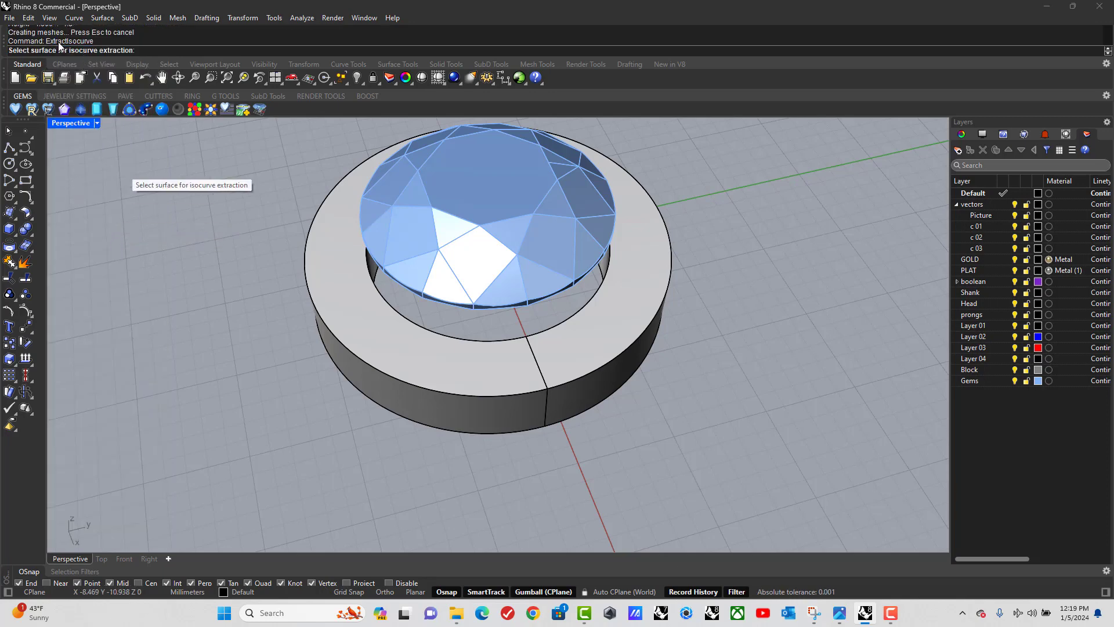
left_click(347, 307)
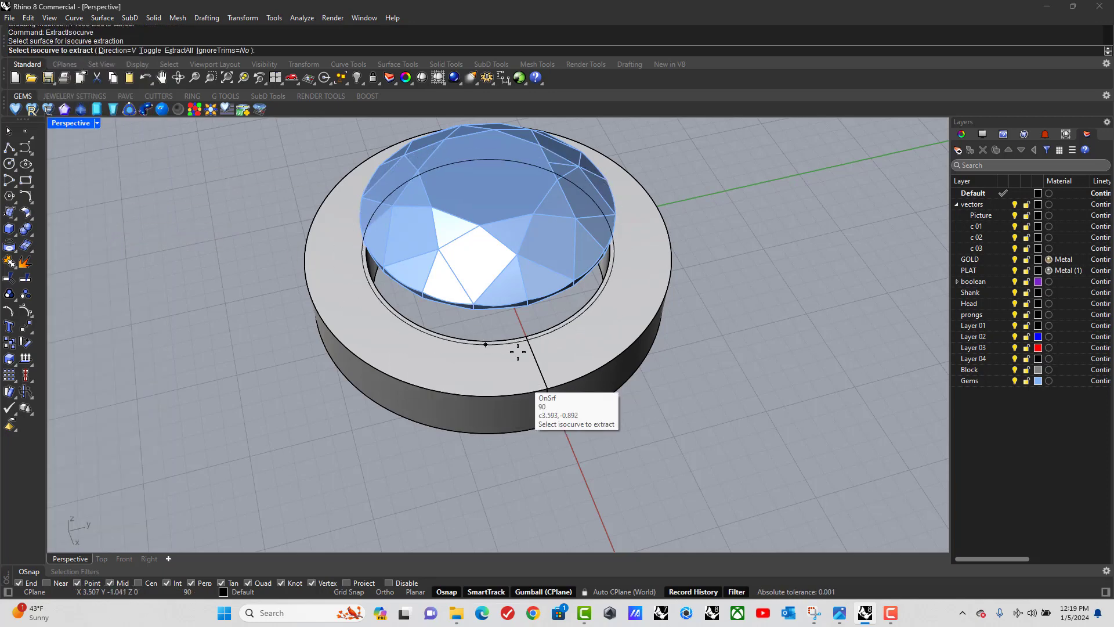
left_click(538, 364)
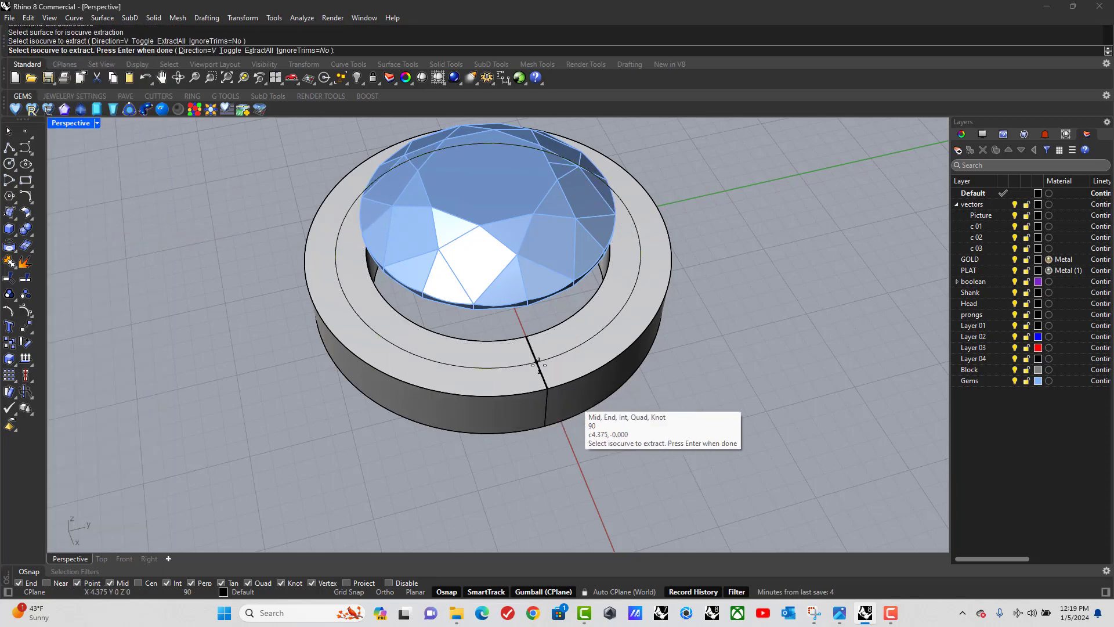
key("Return")
left_click(166, 251)
right_click_drag(171, 254, 192, 235)
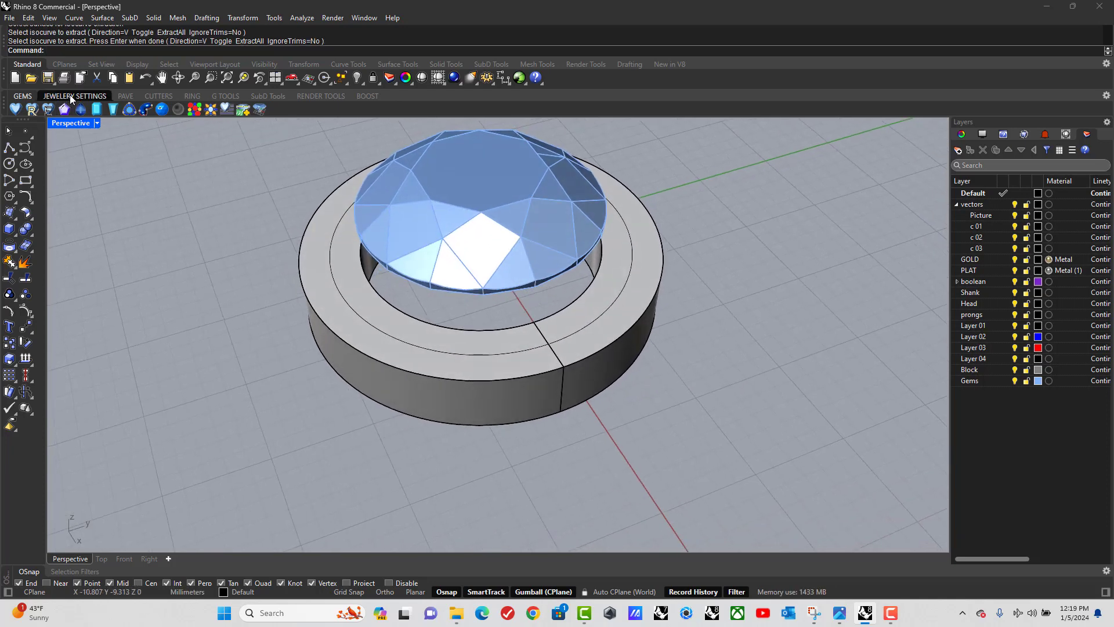
Step: Preview 21 gems along the extracted isocurve with Gems On Curve
left_click(71, 97)
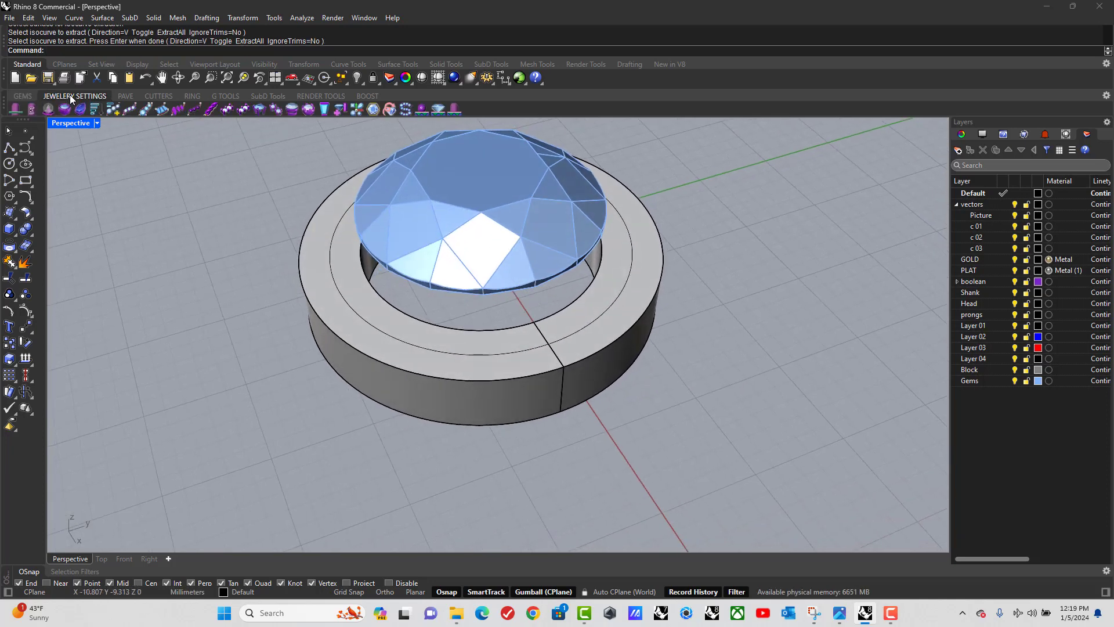
left_click(130, 110)
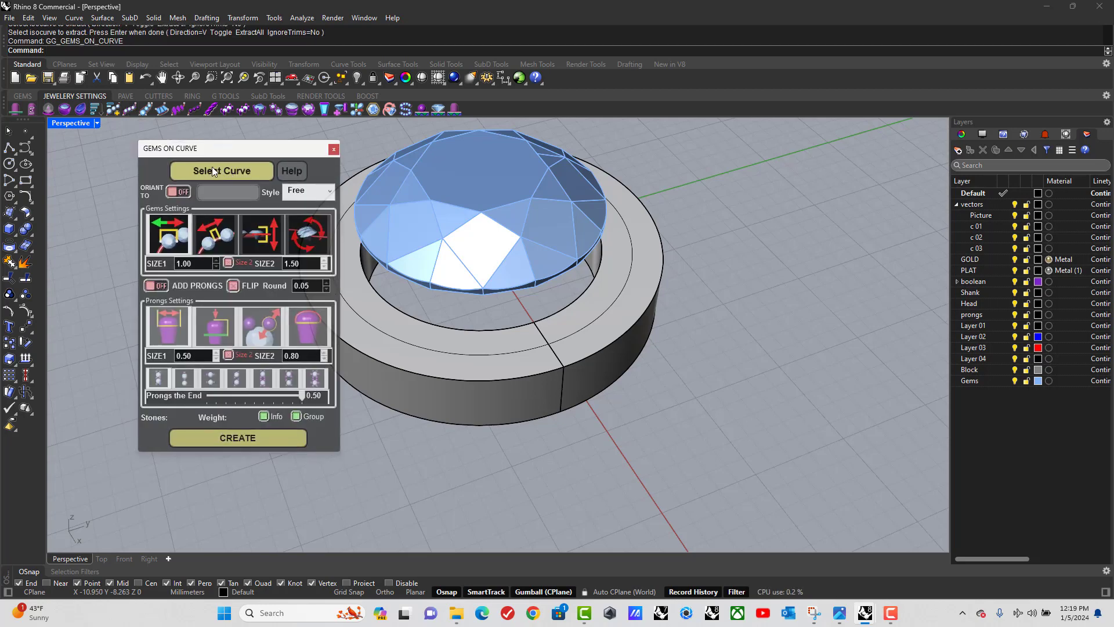
left_click(375, 332)
left_click(429, 362)
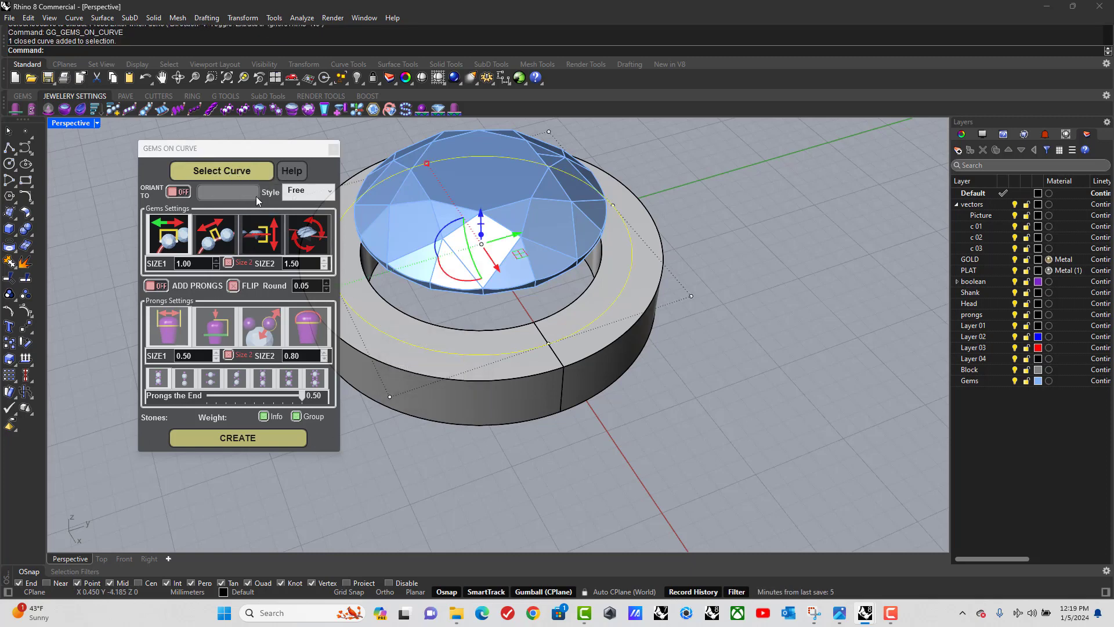
left_click(218, 171)
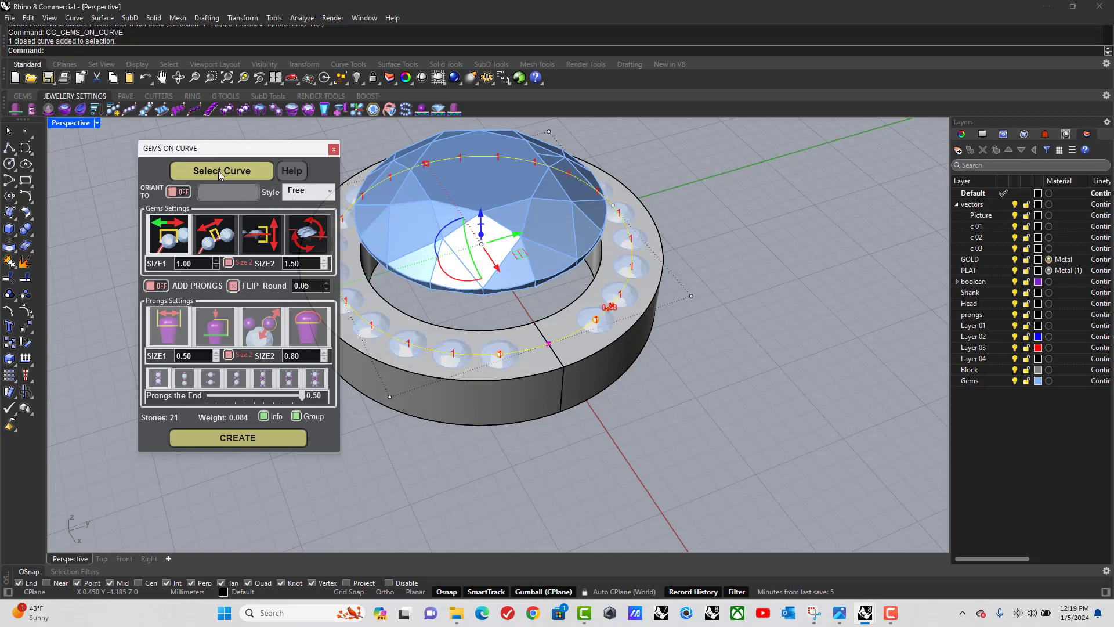
Step: Restore the four-viewport layout and move the Gems On Curve dialog to the left edge
key("ctrl+m")
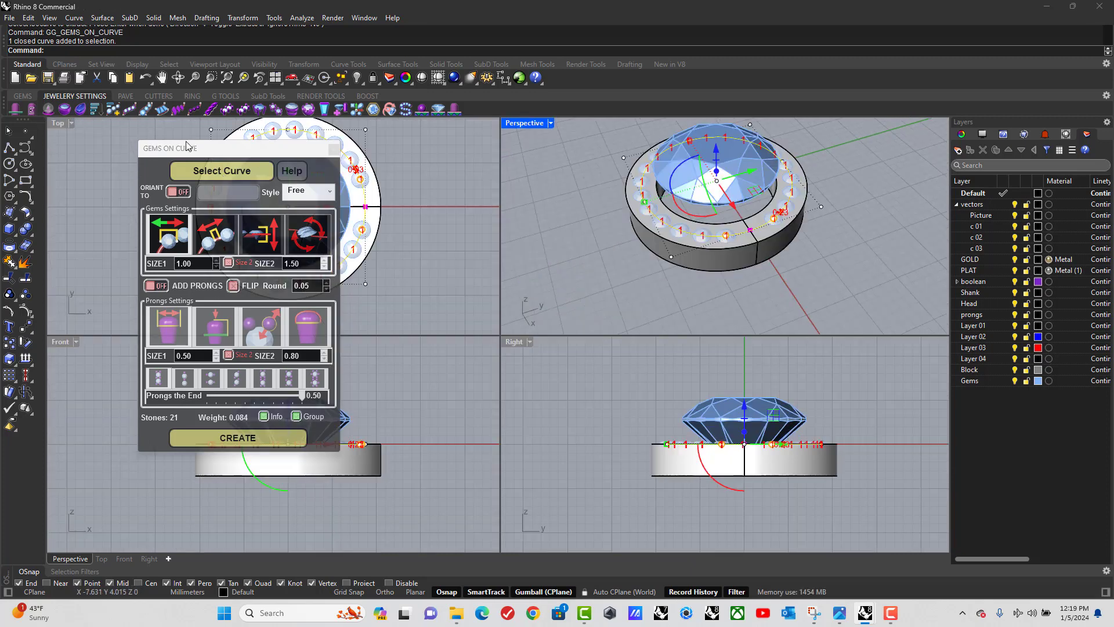
left_click_drag(230, 157, 81, 170)
scroll(374, 174, "down", 2)
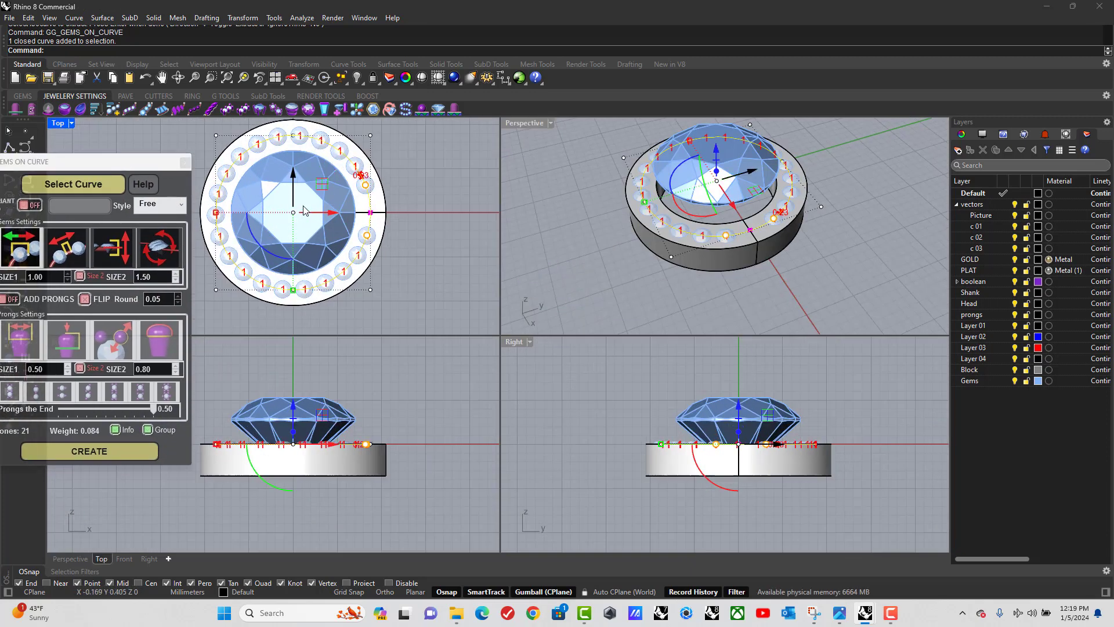
scroll(374, 174, "up", 5)
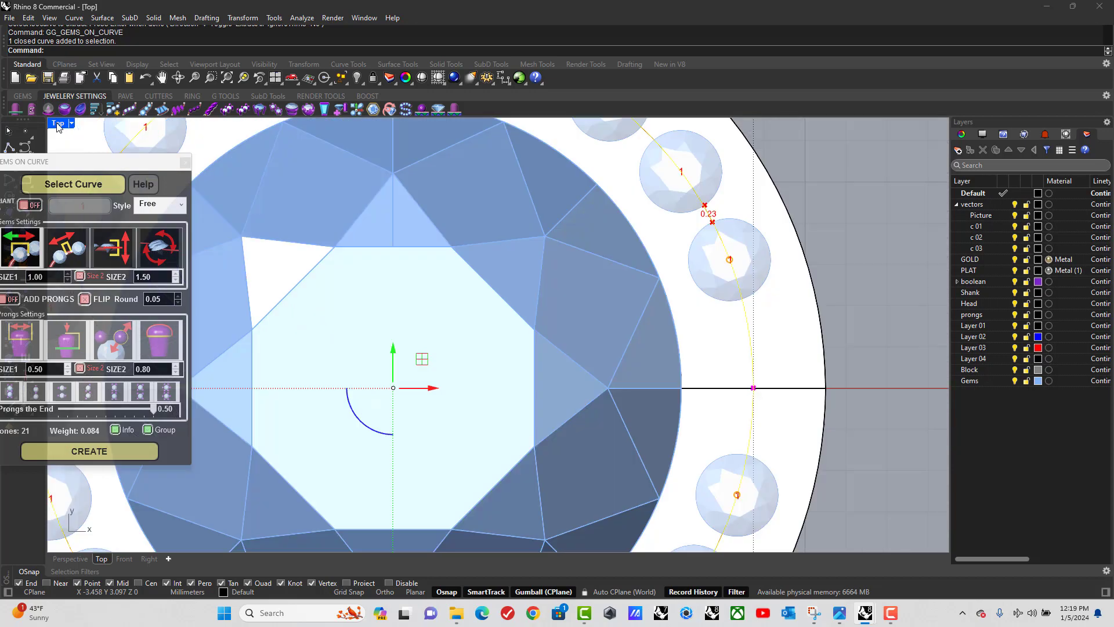
Step: Drag the gem markers onto the X axis, giving 23 stones totalling 0.092
double_click(58, 123)
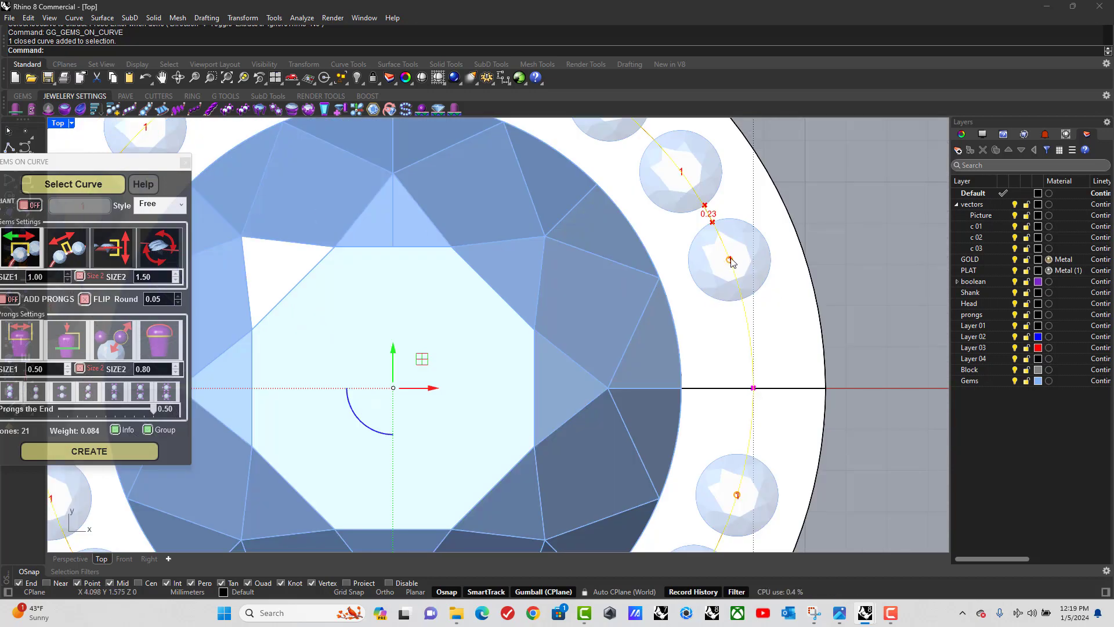
left_click_drag(731, 261, 753, 388)
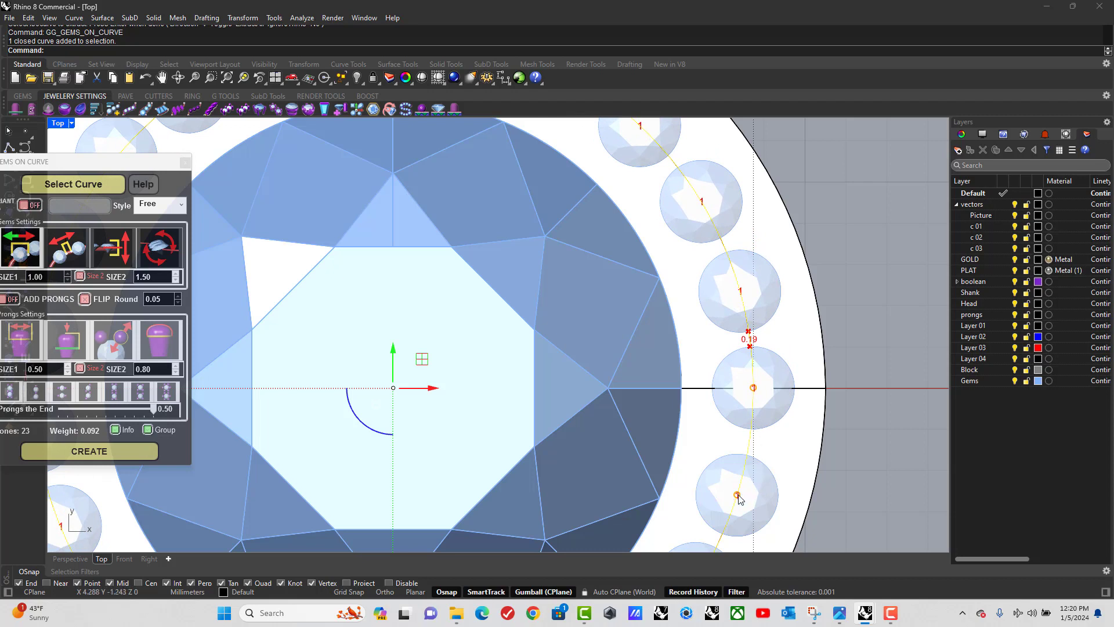
left_click_drag(739, 500, 755, 387)
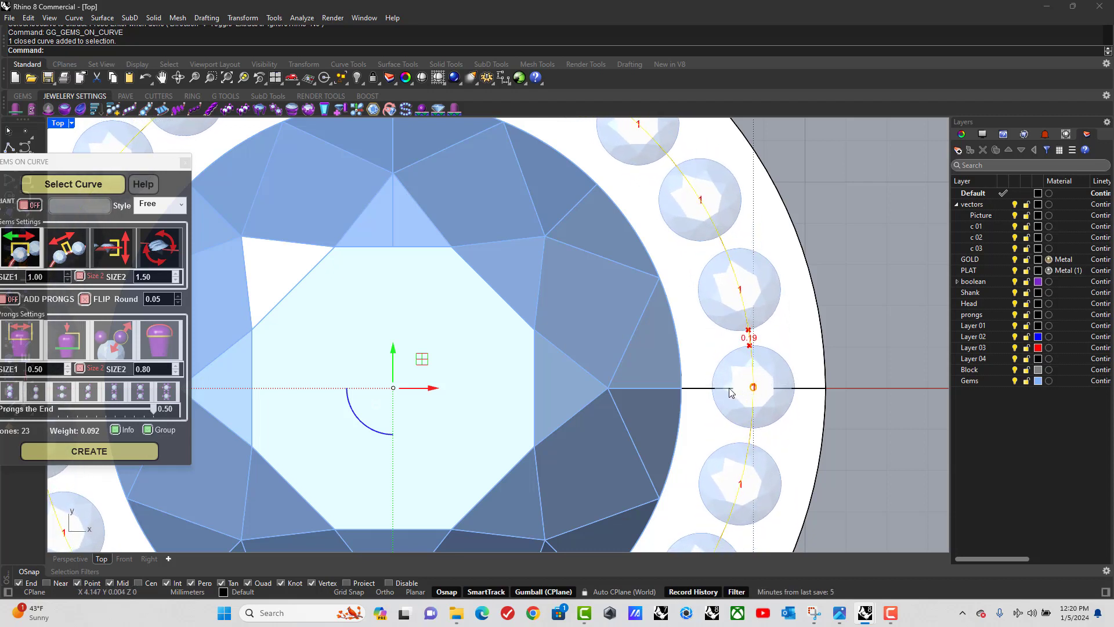
scroll(706, 347, "down", 3)
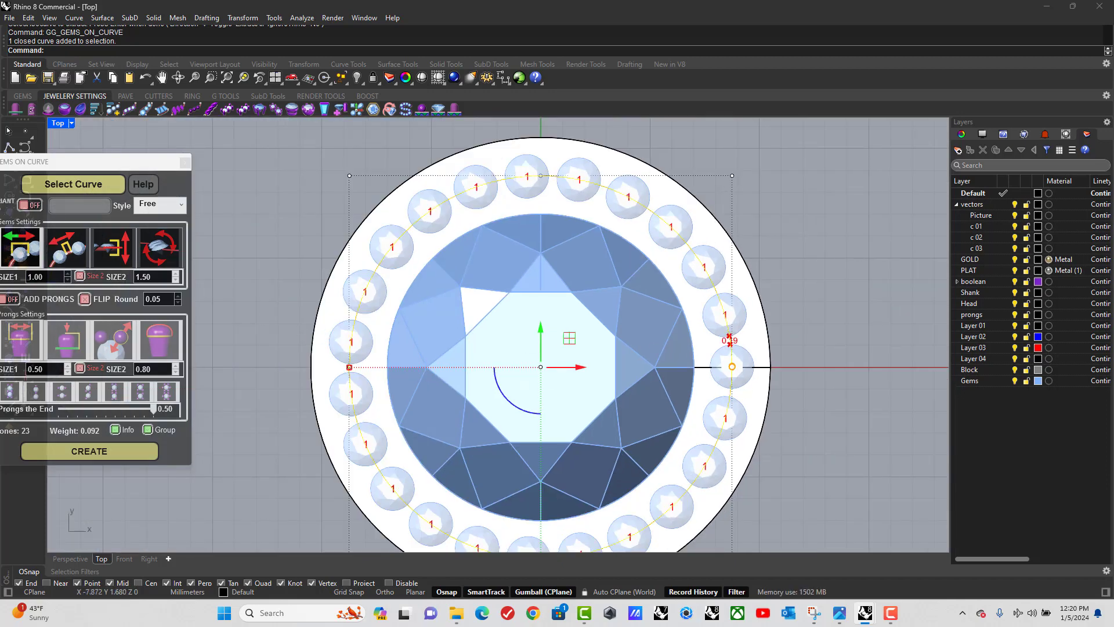
Step: Set the halo stone SIZE1 to 1.55, leaving 16 stones on the curve
left_click(22, 282)
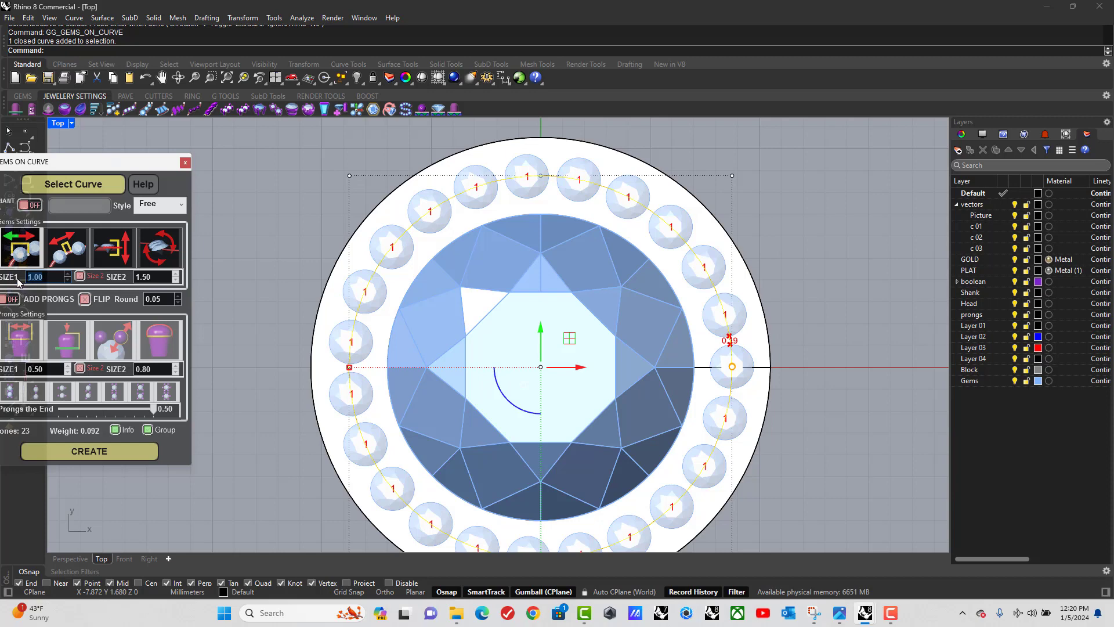
key("BackSpace")
type("0.8")
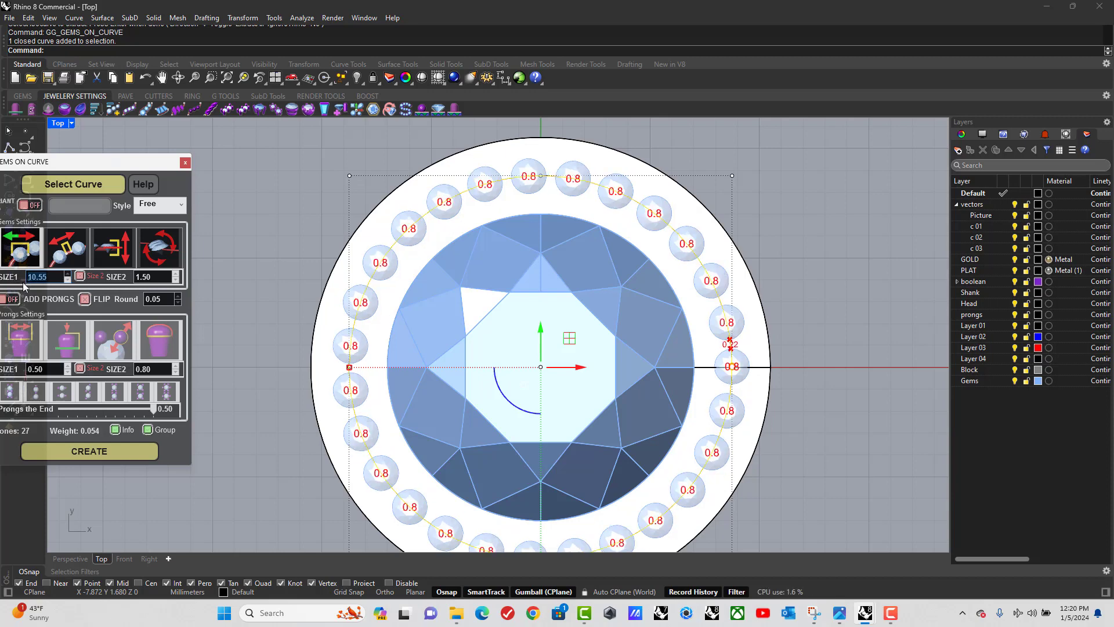
type("1.55")
key("Return")
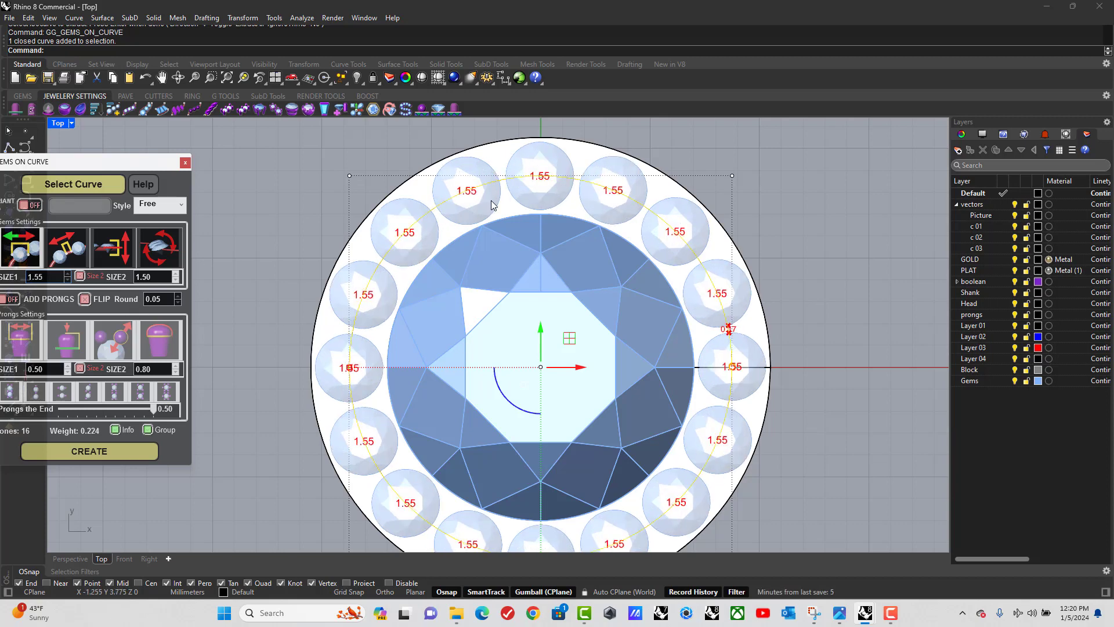
scroll(530, 236, "down", 2)
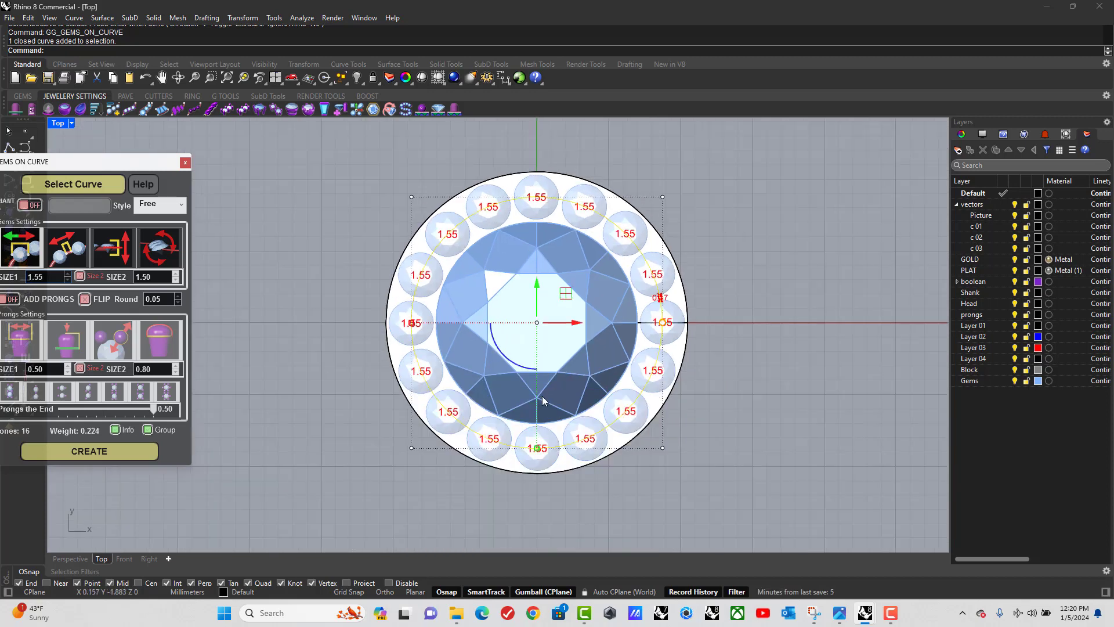
Step: Set Z OFF SET to -0.22 in the maximized Perspective view and create the halo stones
double_click(64, 123)
double_click(531, 123)
right_click_drag(582, 247, 493, 273)
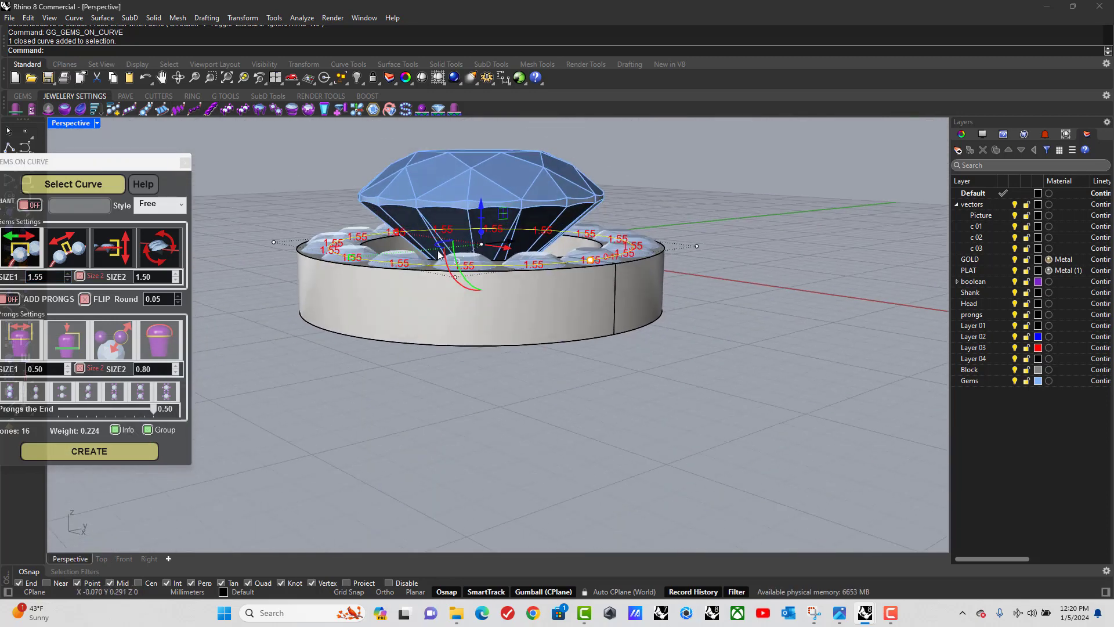
scroll(412, 290, "up", 2)
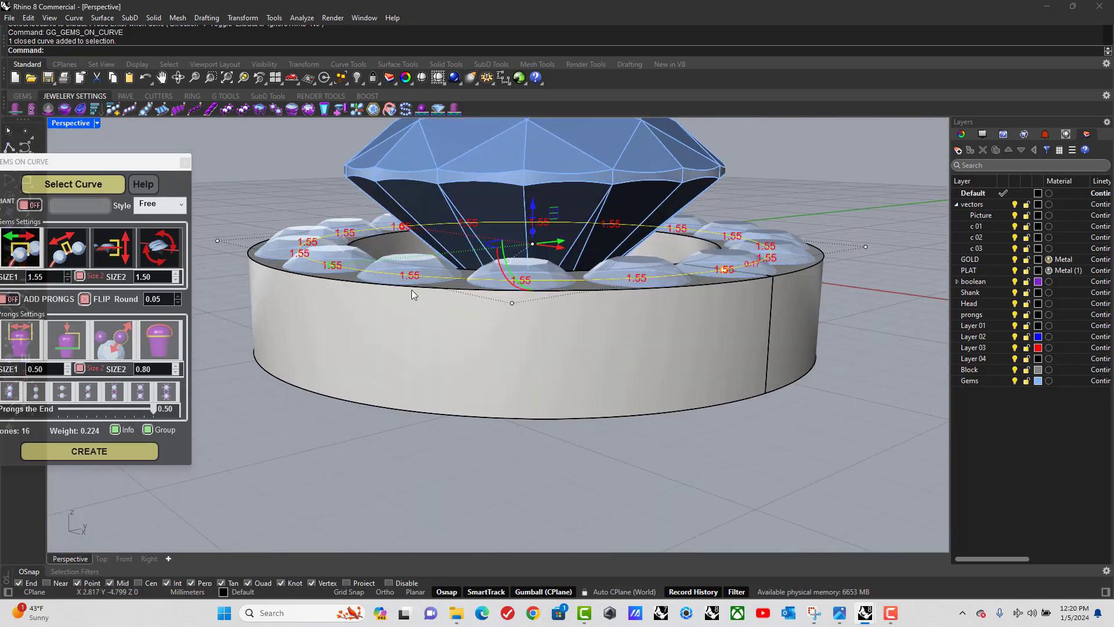
left_click(107, 250)
left_click_drag(97, 272, 85, 272)
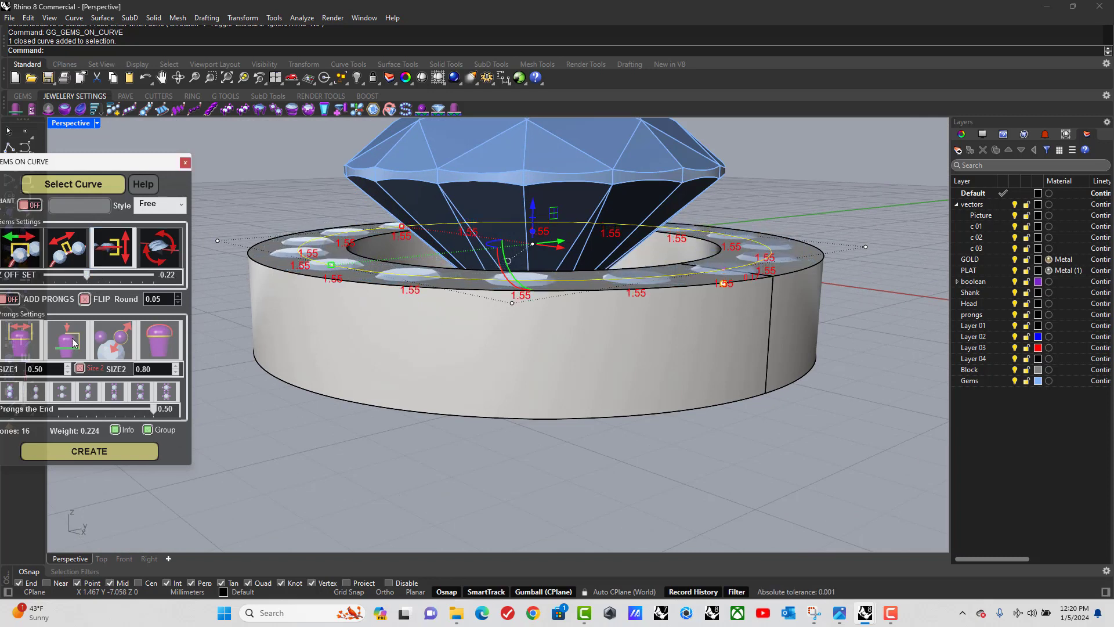
left_click(81, 451)
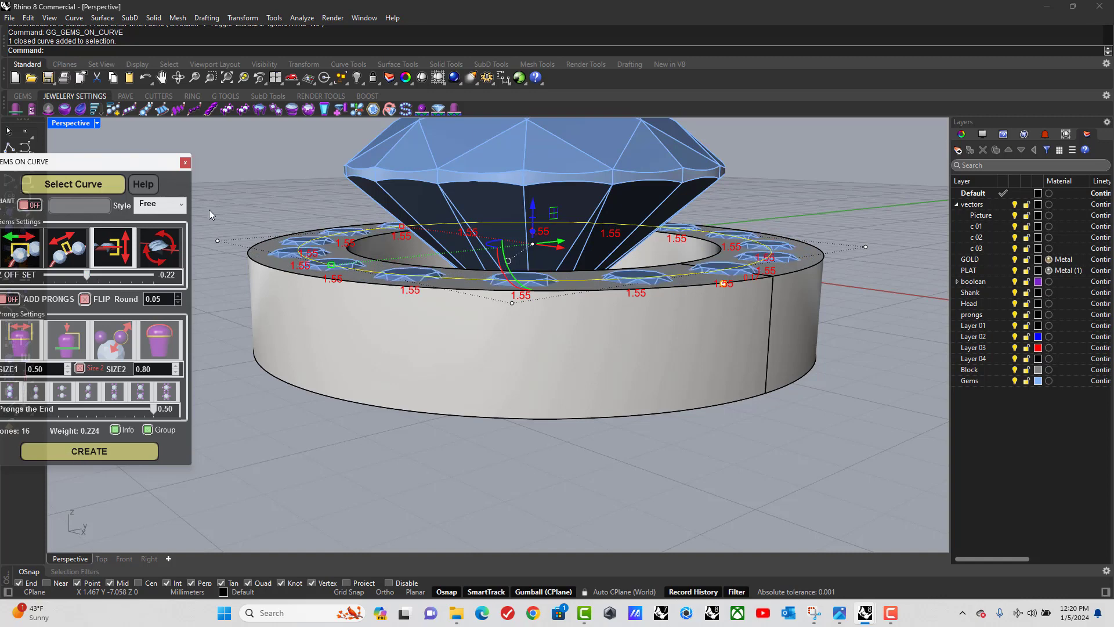
right_click_drag(262, 205, 372, 307)
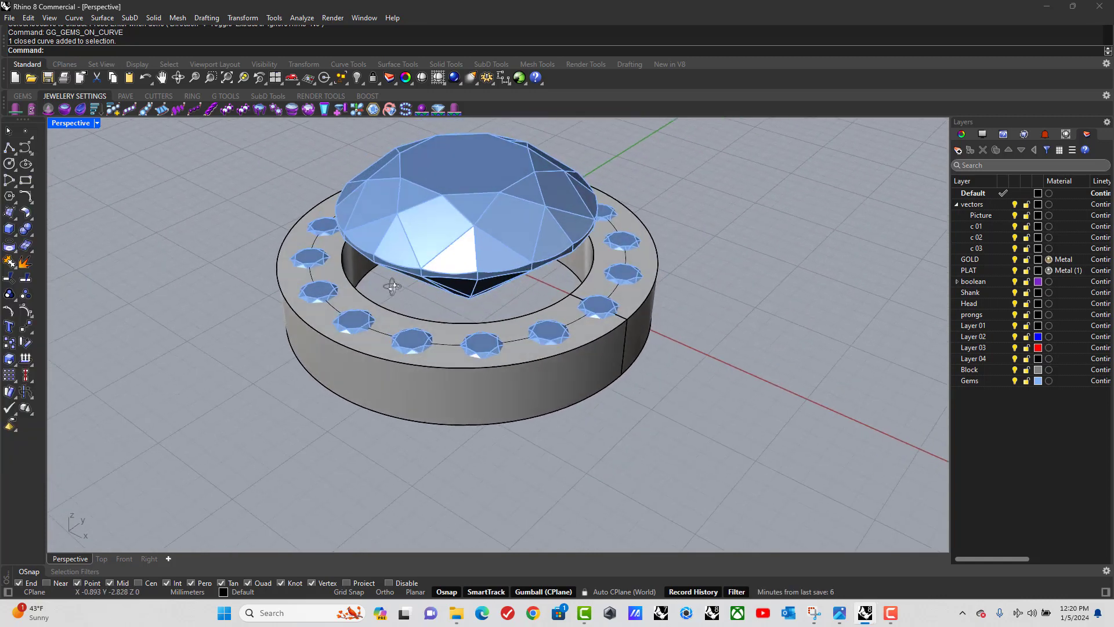
Step: Generate Micro Prong Cutter previews on the group of 16 halo stones
left_click(158, 95)
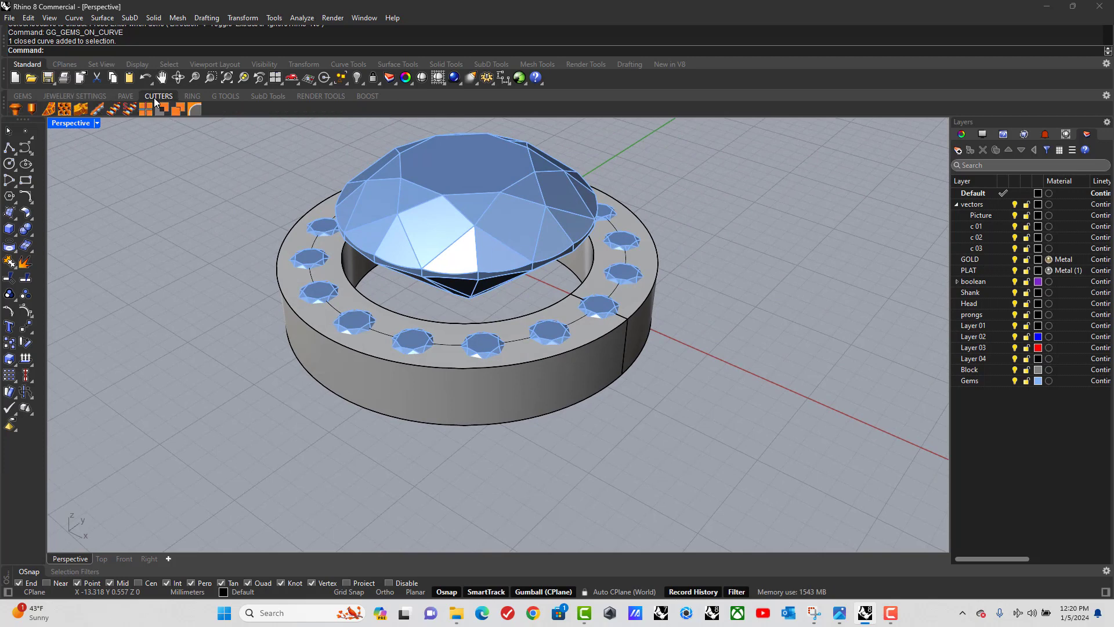
left_click(113, 109)
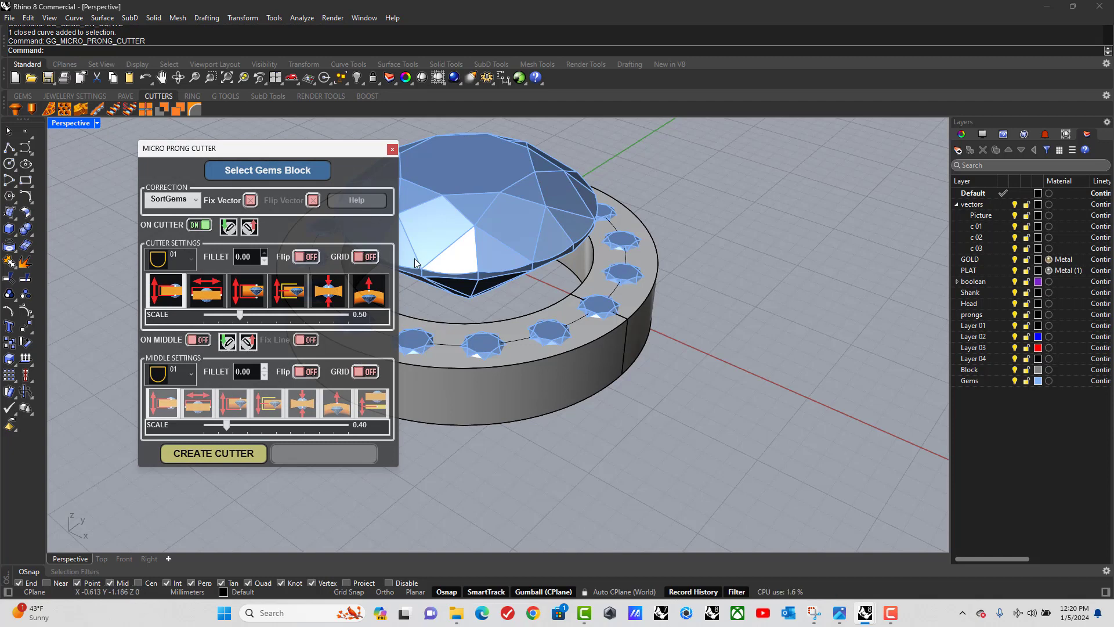
left_click(549, 333)
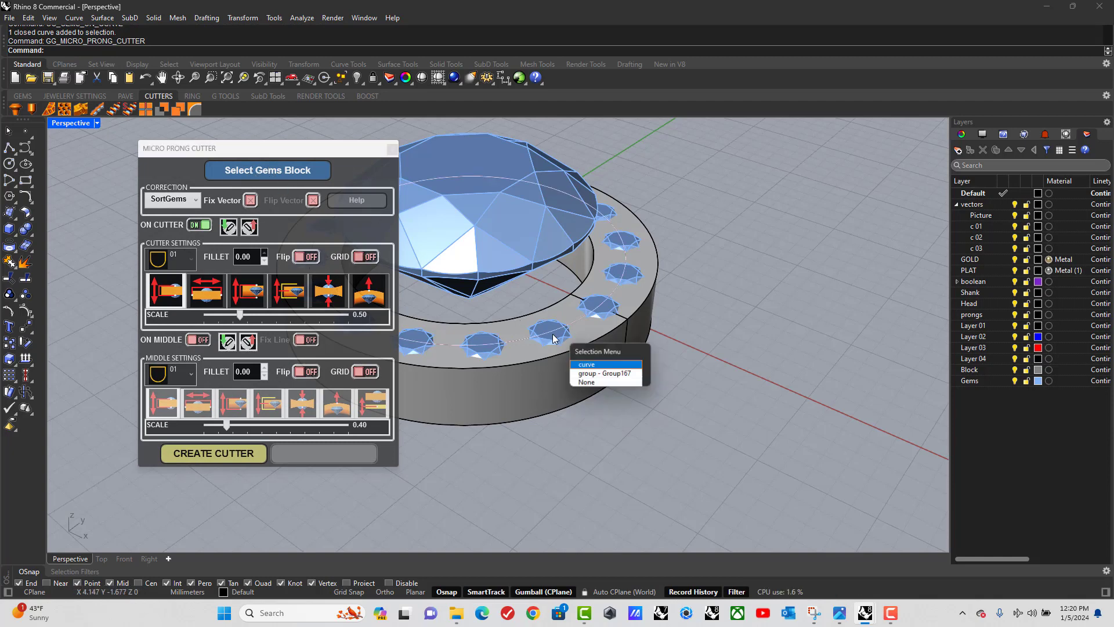
left_click(605, 374)
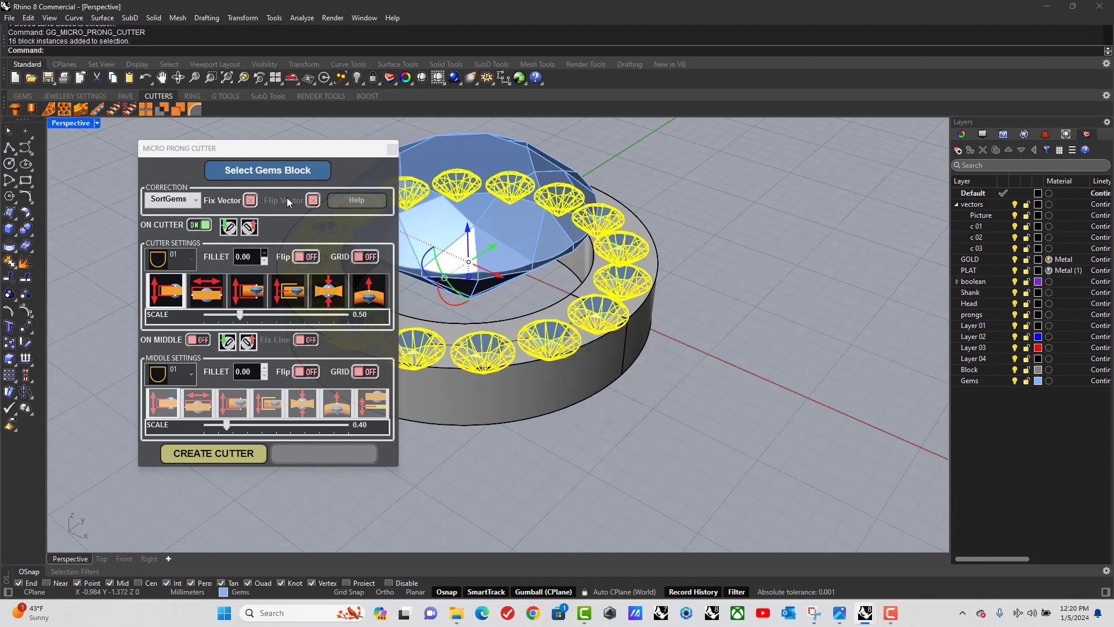
left_click(263, 170)
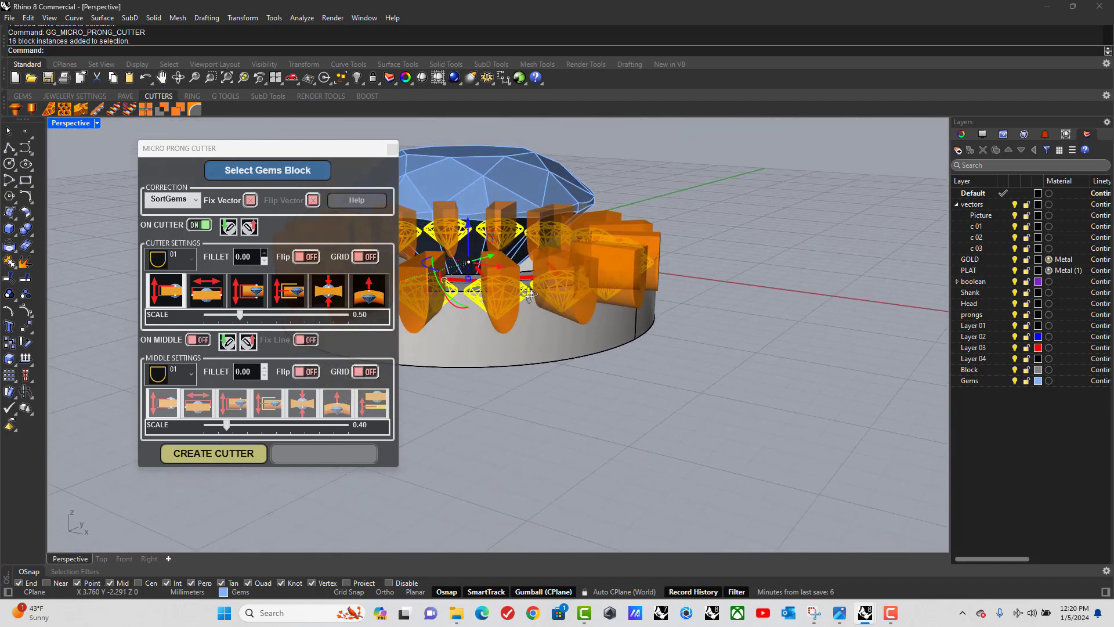
left_click_drag(254, 143, 180, 148)
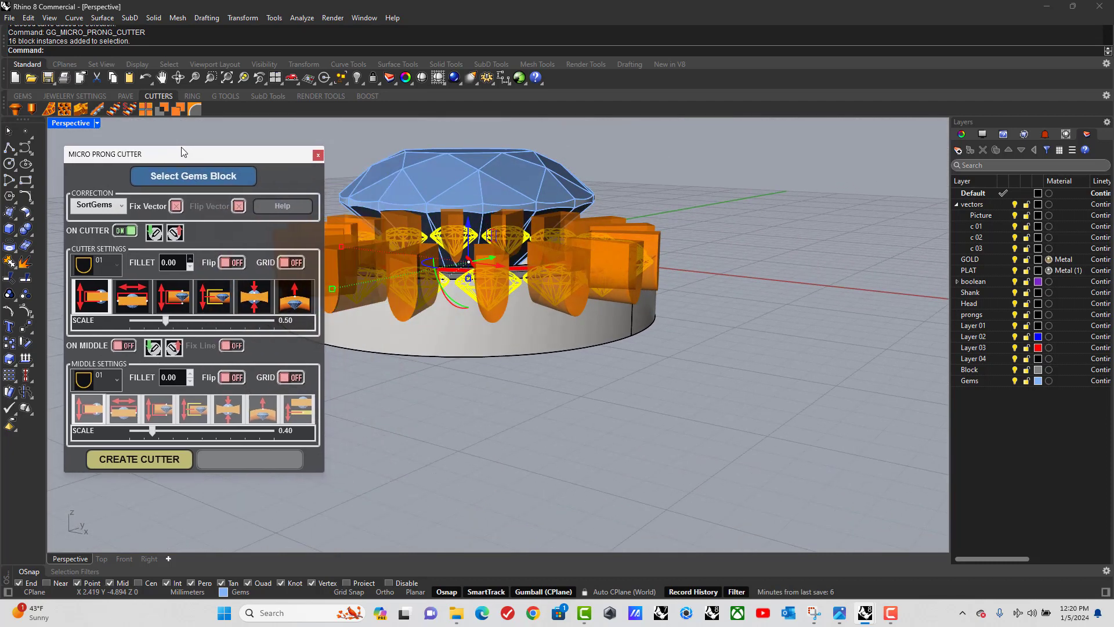
right_click_drag(527, 307, 512, 294)
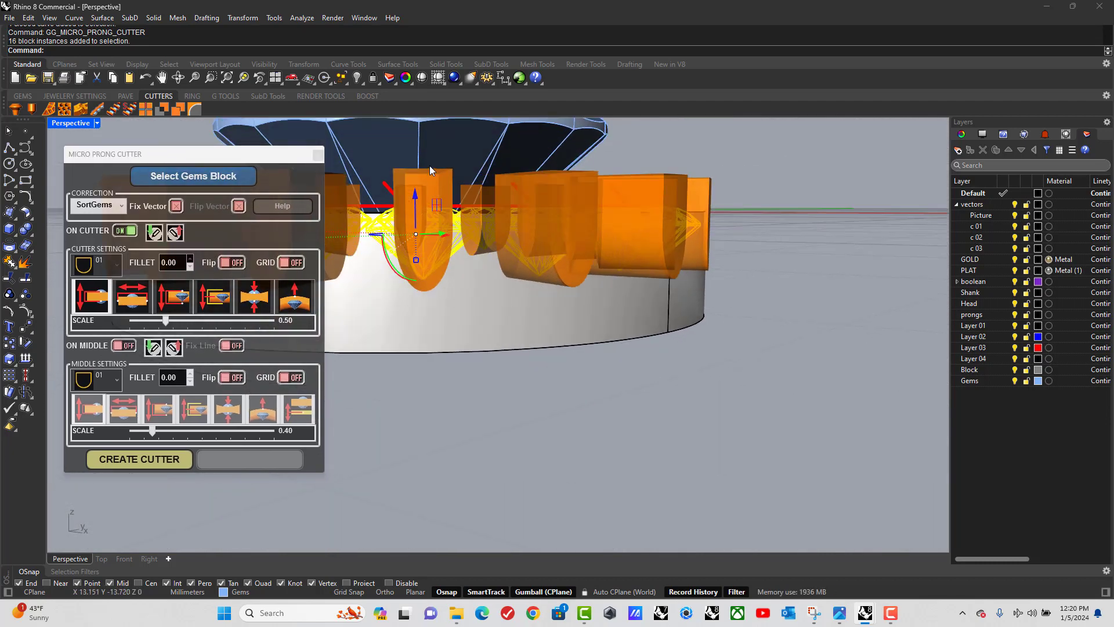
Step: Adjust the prong cutters to SIZE Z 0.67, SCALE 0.57 and SIZE Y 2.36
left_click(175, 300)
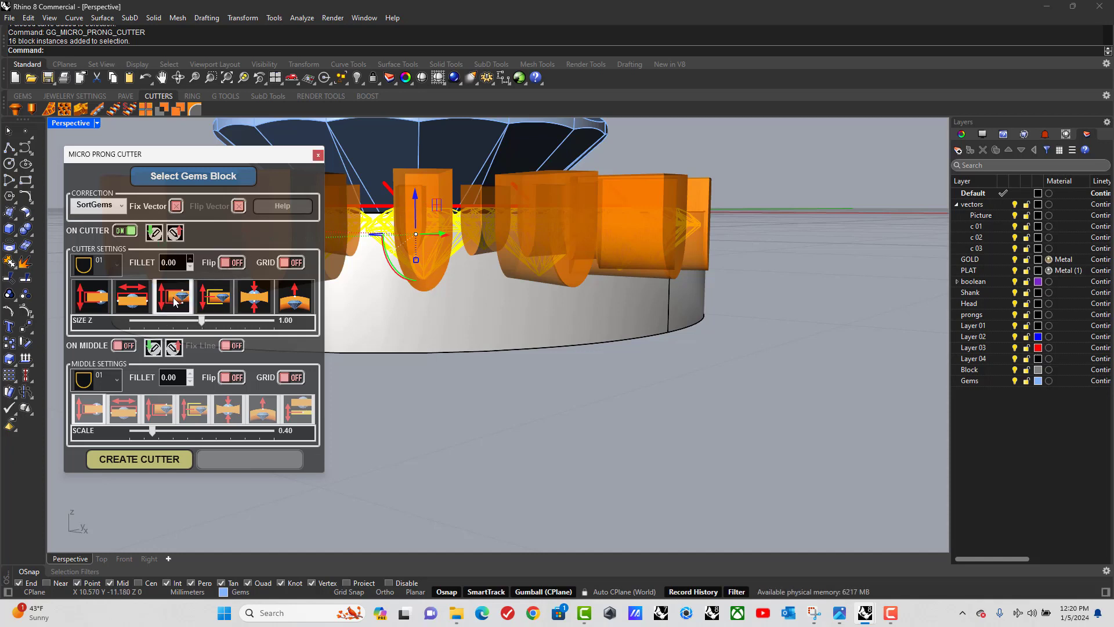
mouse_move(197, 318)
left_mouse_down()
mouse_move(178, 321)
mouse_move(205, 321)
left_mouse_up()
left_click(214, 295)
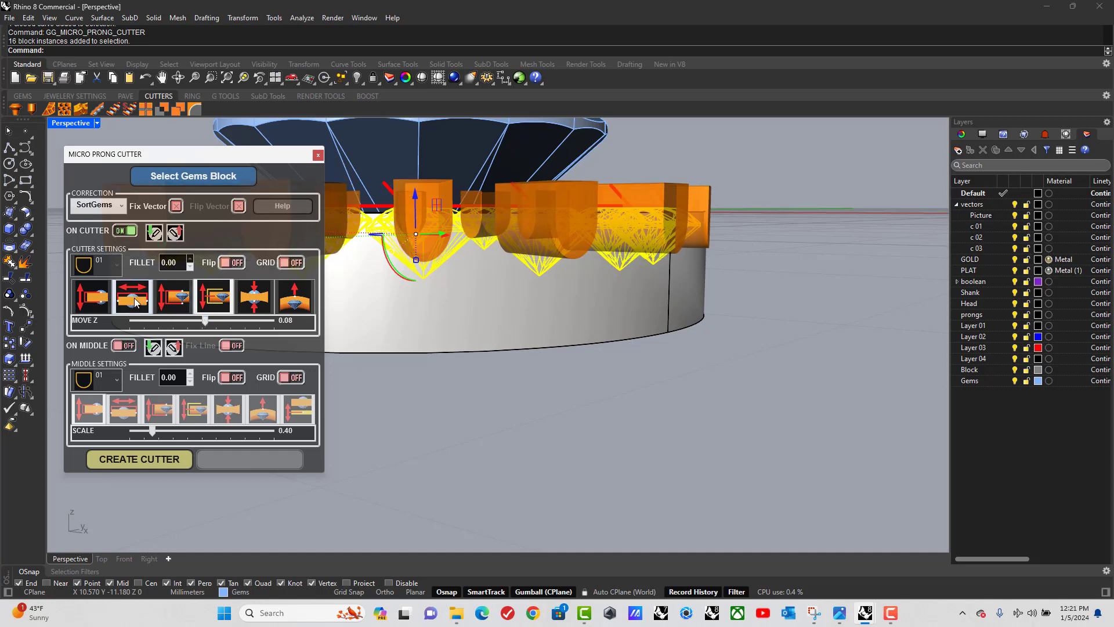
left_click(93, 297)
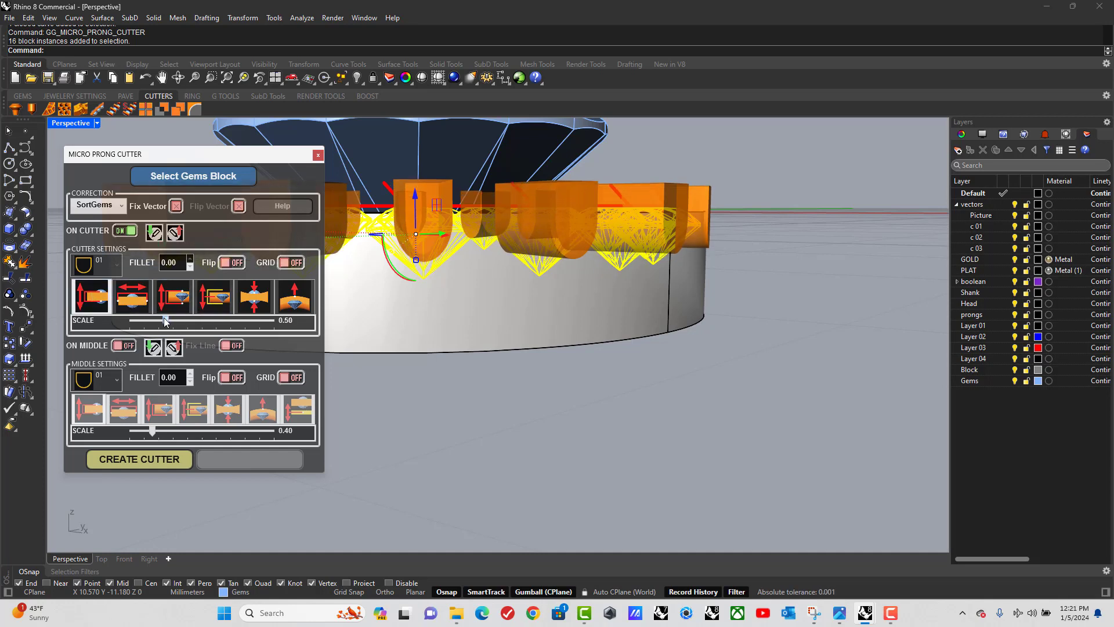
left_click_drag(166, 322, 171, 322)
scroll(472, 275, "down", 3)
right_click_drag(471, 275, 458, 348)
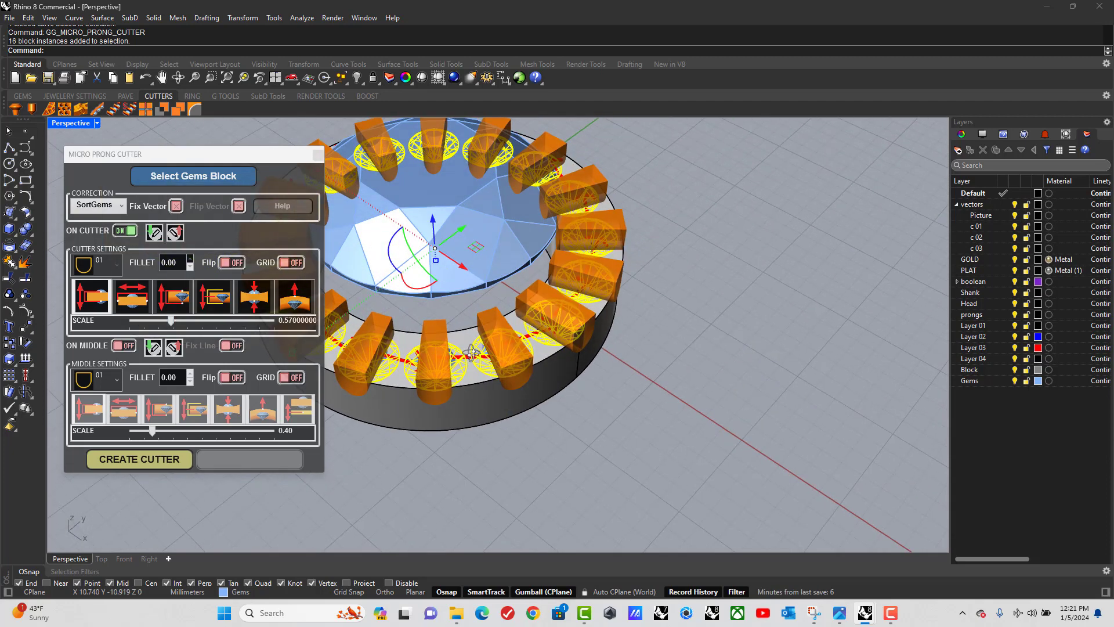
left_click(132, 302)
left_click_drag(160, 323, 167, 322)
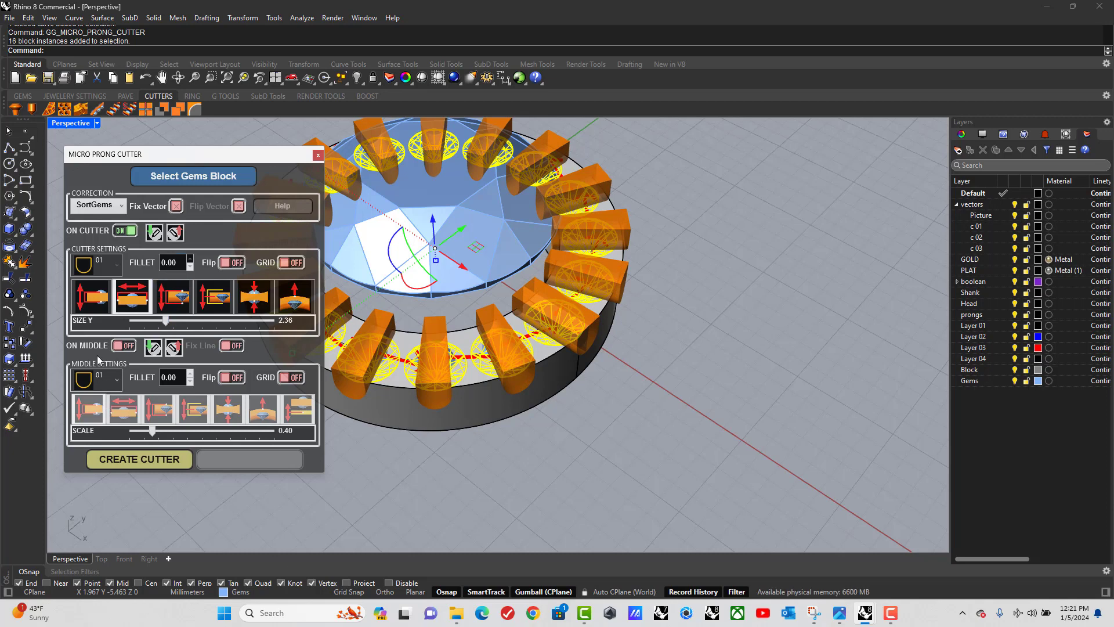
Step: Add middle cutters and set their size Y to 2.48 and scale to 0.1
left_click(119, 347)
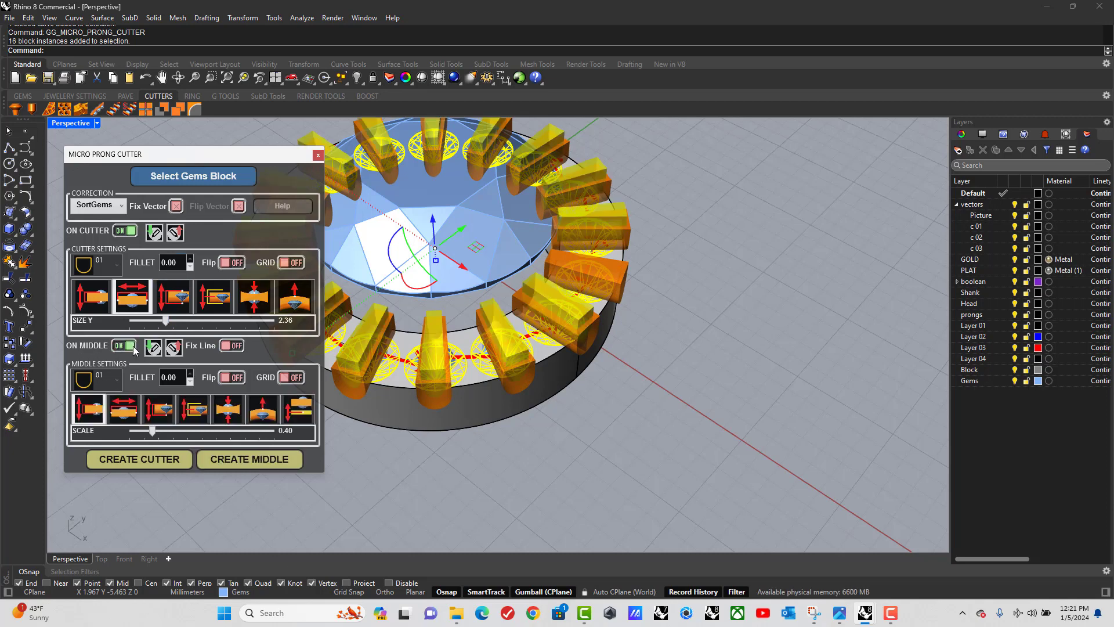
left_click(230, 345)
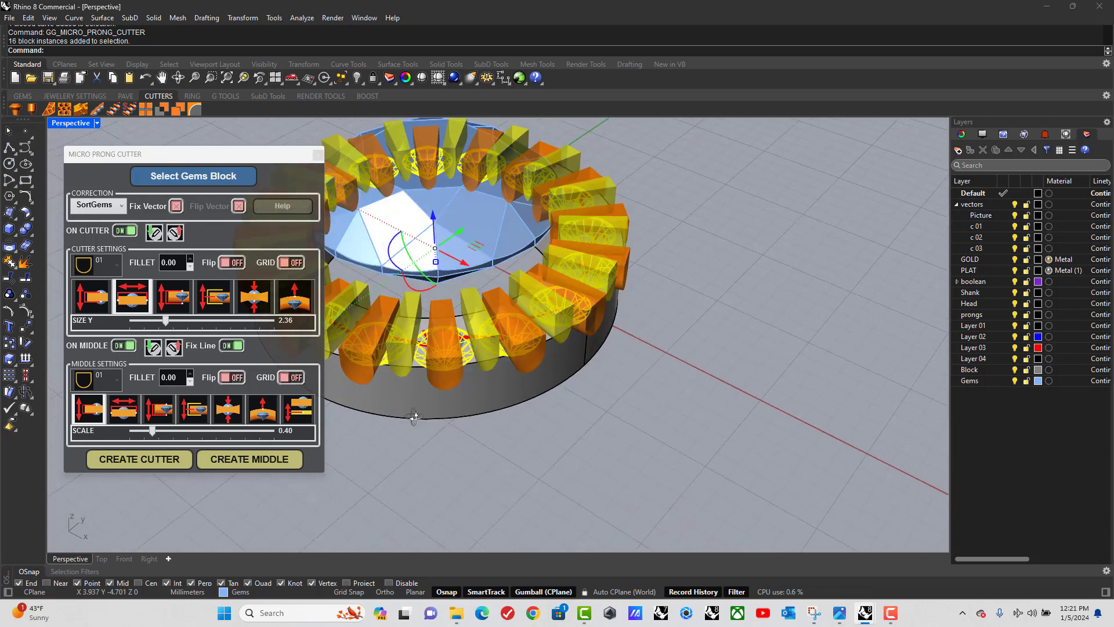
right_click_drag(412, 423, 399, 437)
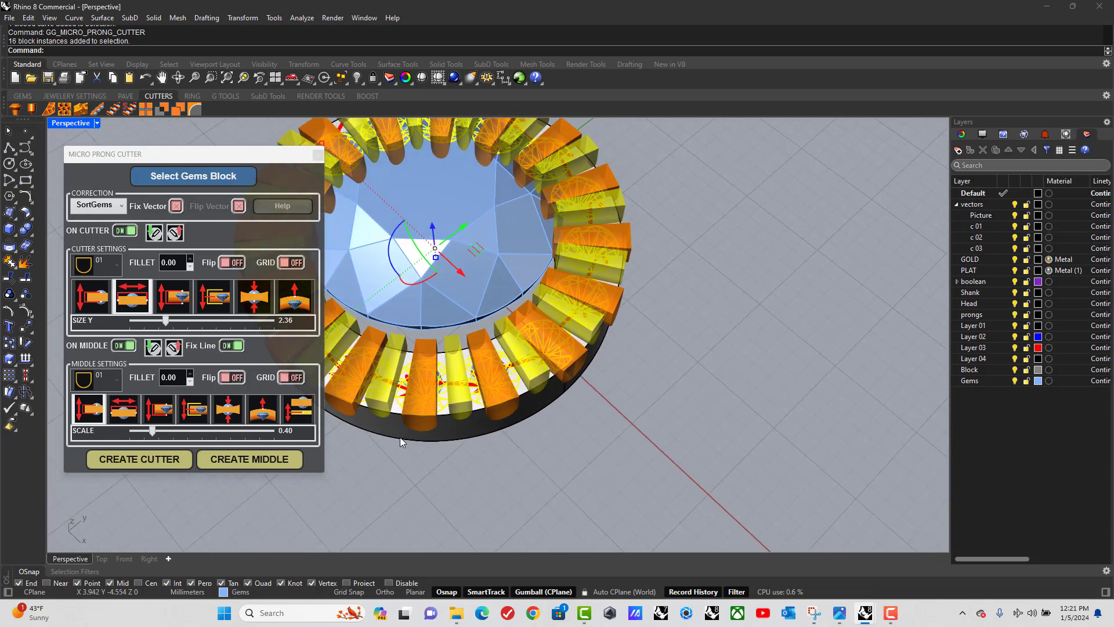
left_click(123, 409)
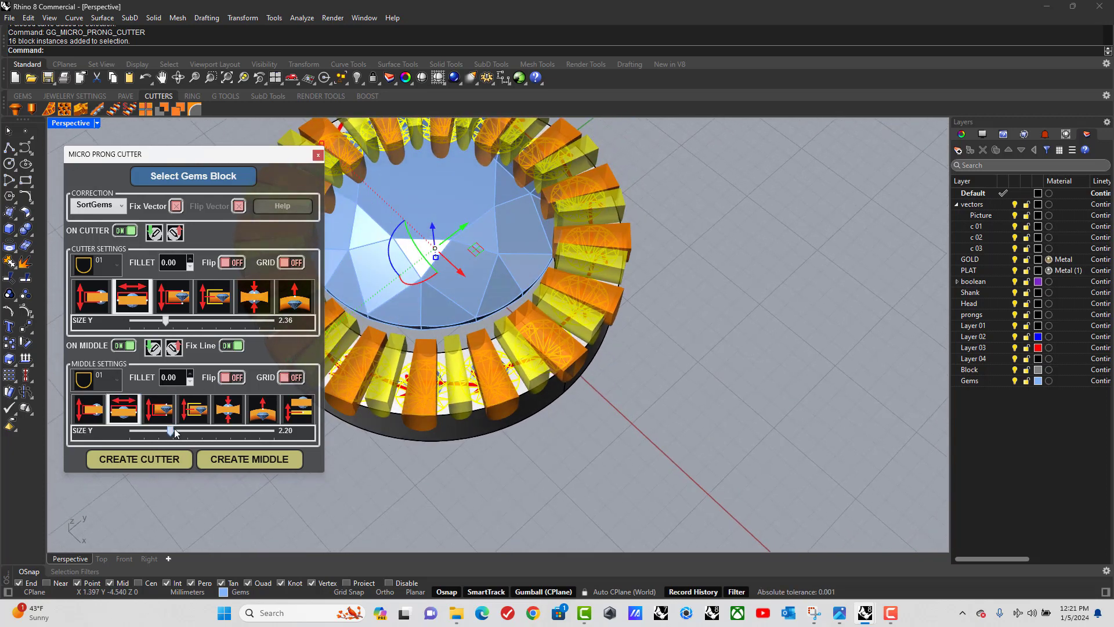
left_click_drag(175, 431, 182, 431)
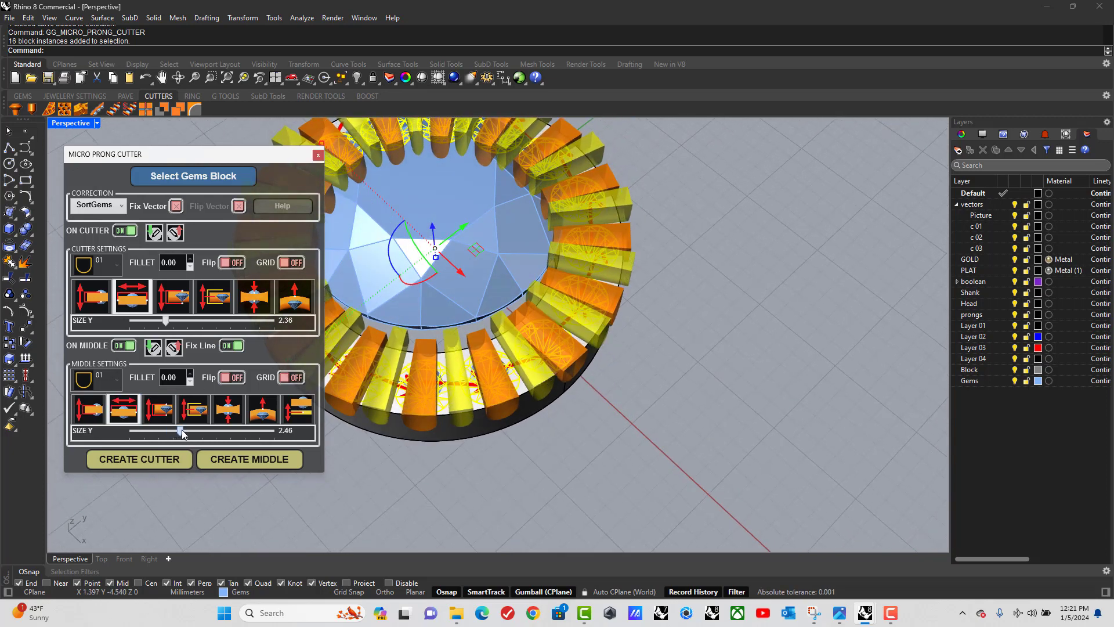
left_click(88, 413)
left_click_drag(152, 430, 114, 437)
Step: Create the prong cutters and the middle cutters around the halo gems
right_click_drag(361, 471, 441, 380)
left_click(134, 459)
left_click(234, 459)
Step: Close the Micro Prong Cutter dialog and turn off the Gems layer
left_click(318, 157)
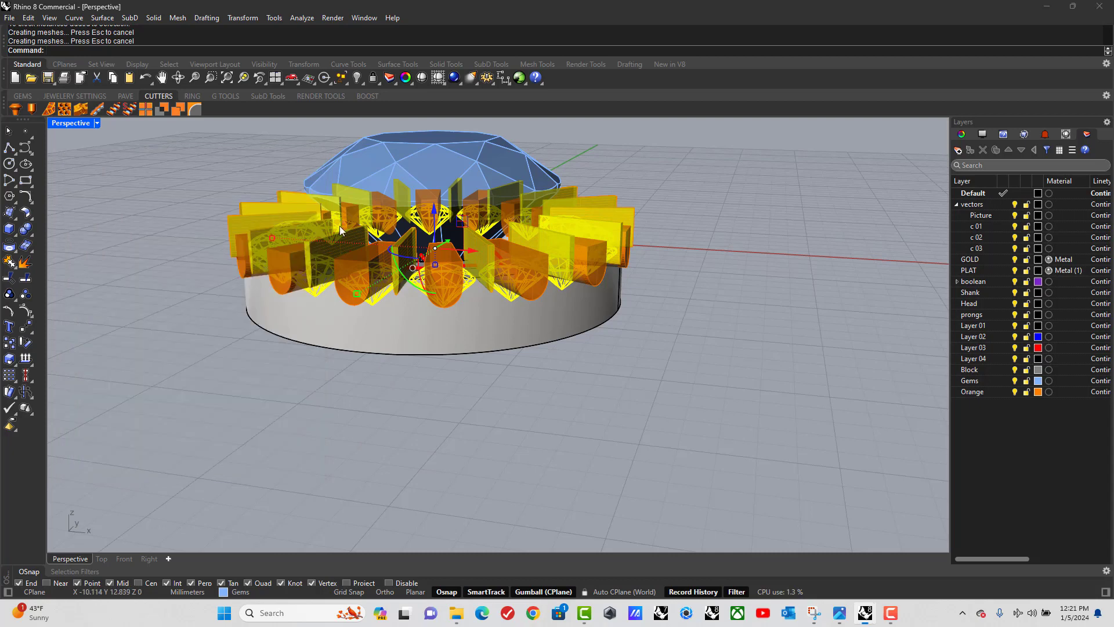
right_click_drag(461, 457, 487, 430)
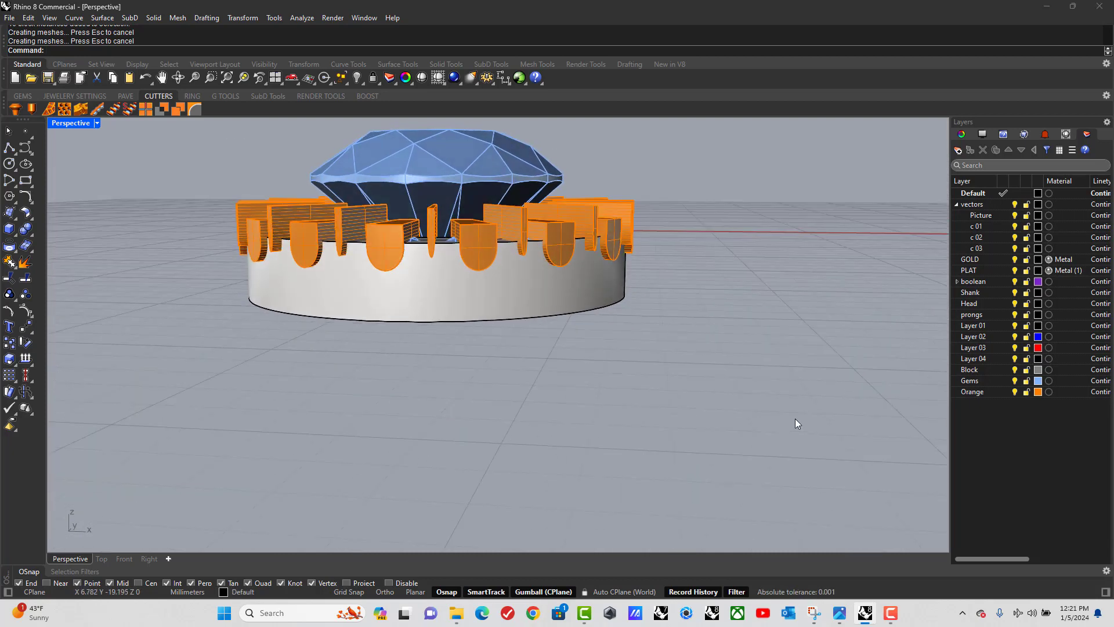
left_click(1015, 381)
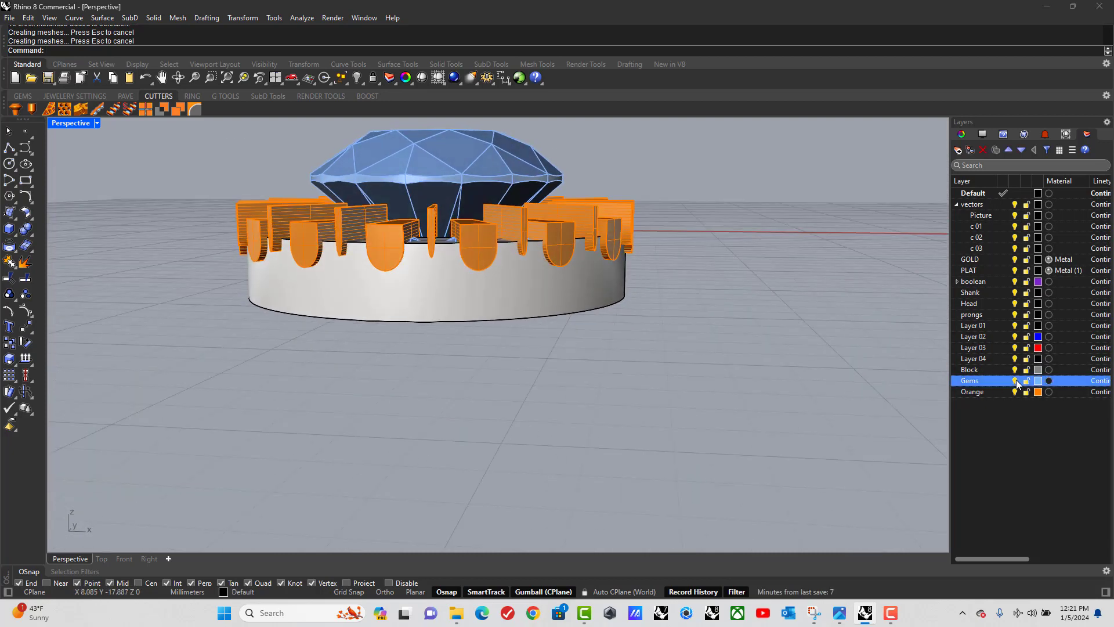
Step: Boolean-difference the orange cutters from the halo band, then hide the Orange layer
left_click(456, 294)
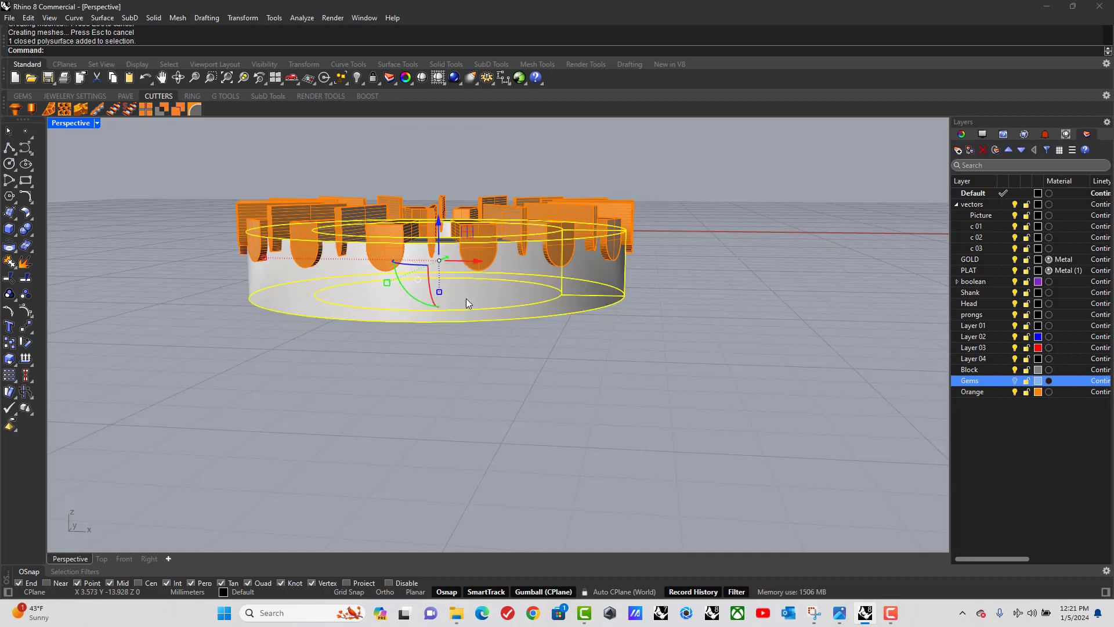
left_click(32, 238)
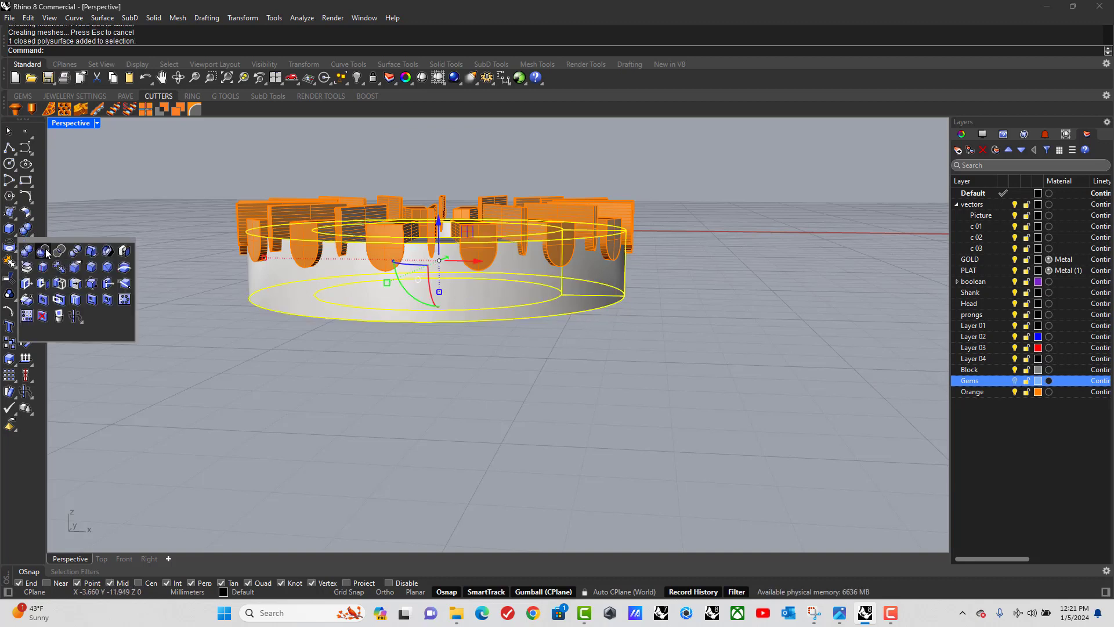
left_click(46, 251)
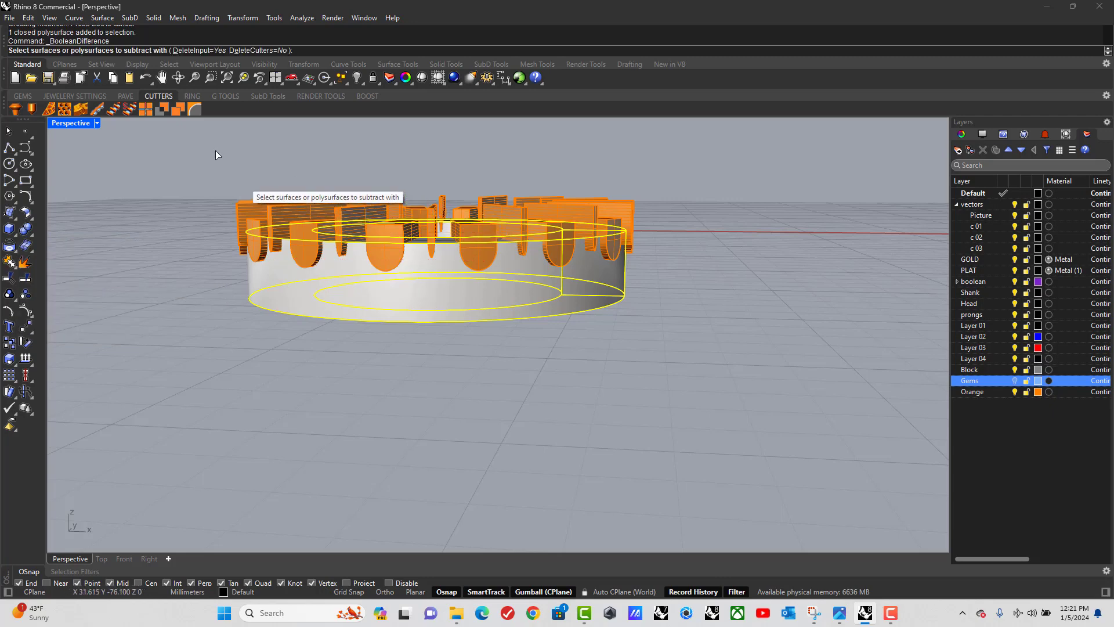
left_click_drag(207, 145, 649, 281)
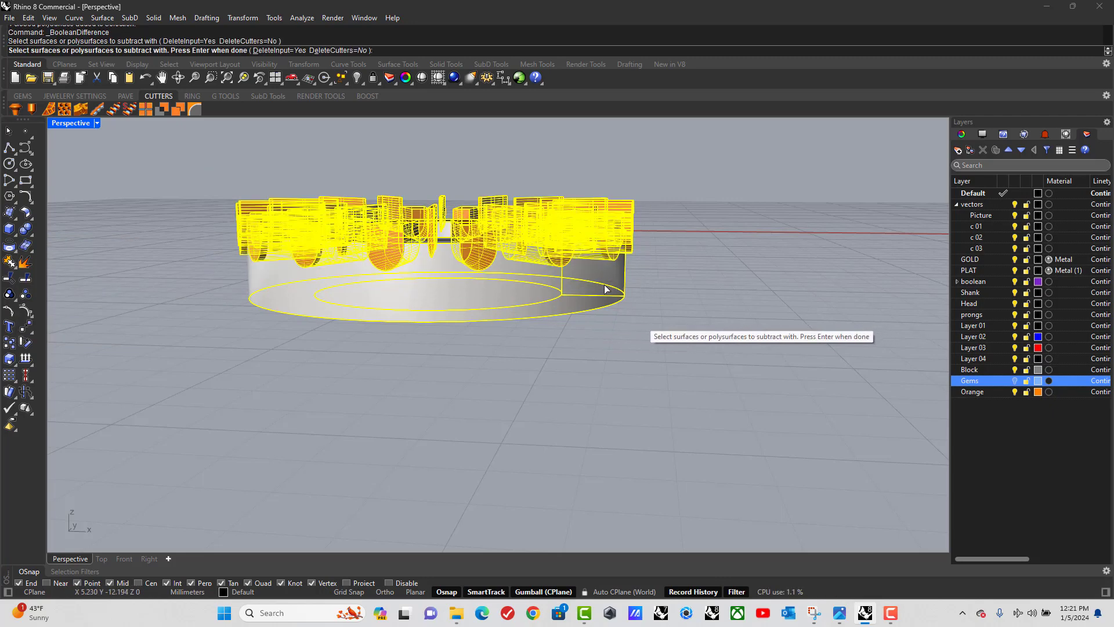
key("Return")
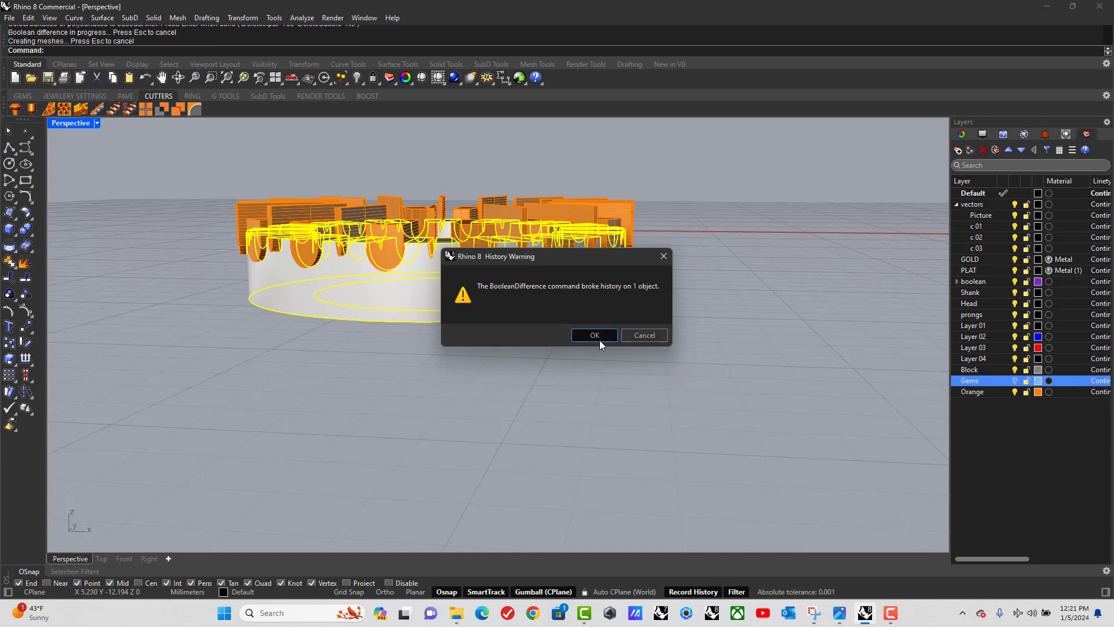
left_click(593, 335)
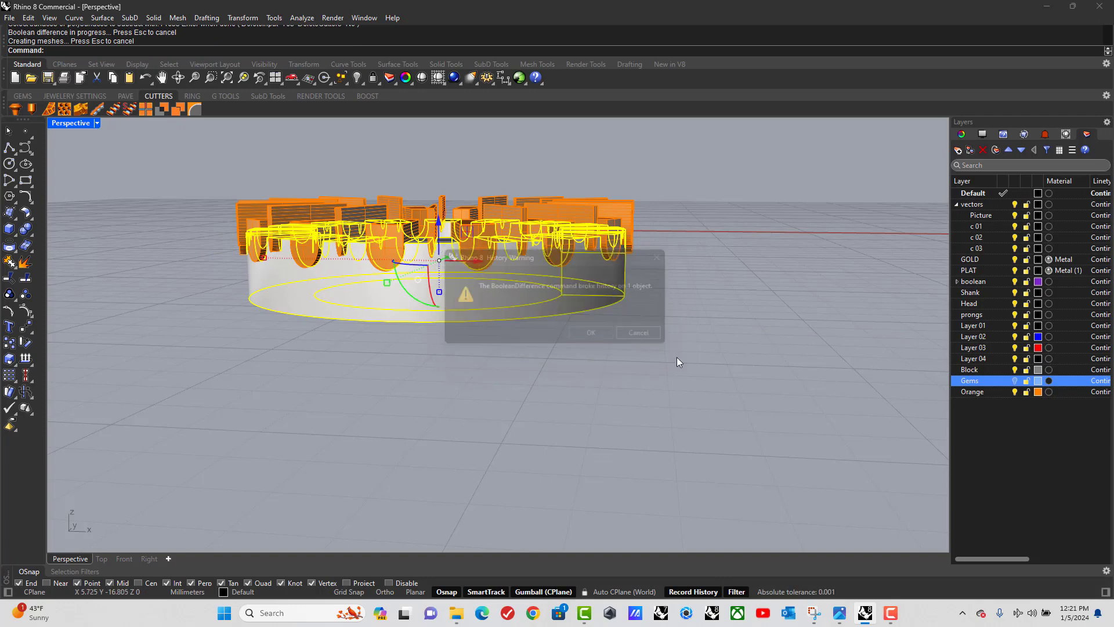
left_click(1014, 392)
Step: Pipe the top circle curve into a closed tube of 1 mm diameter
right_click_drag(792, 316, 789, 389)
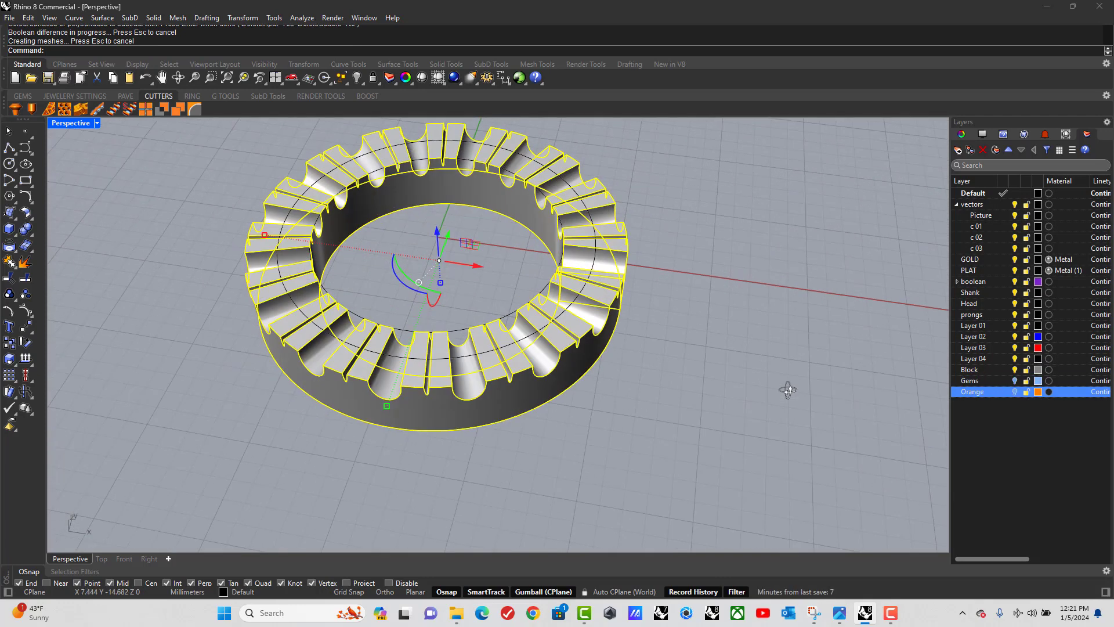
left_click(796, 375)
left_click(396, 358)
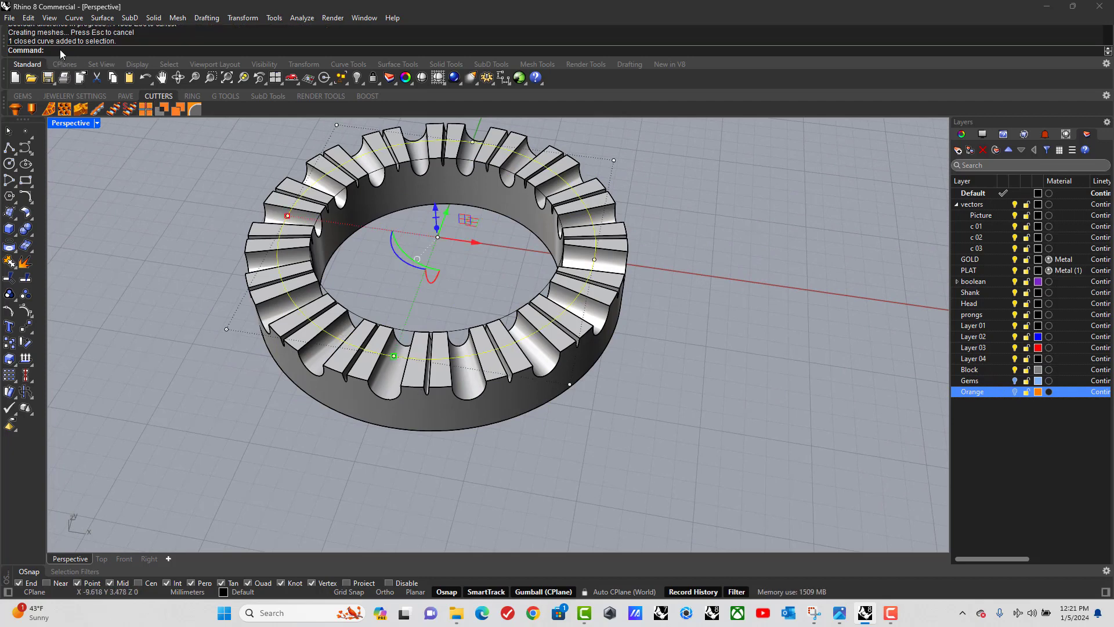
type("Pipe")
left_click(61, 62)
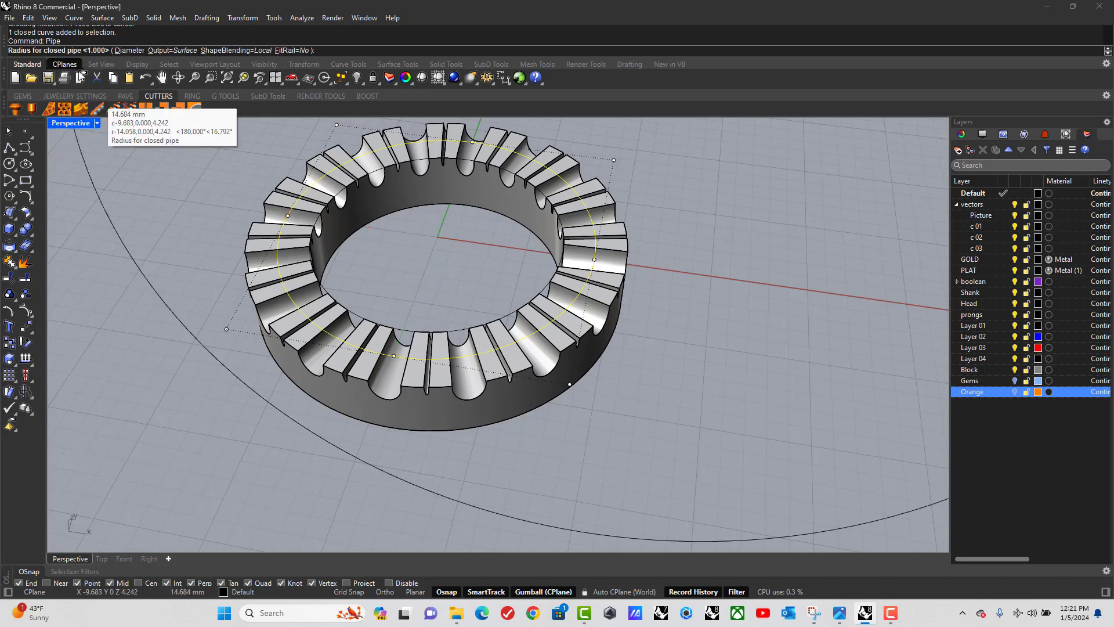
left_click(127, 51)
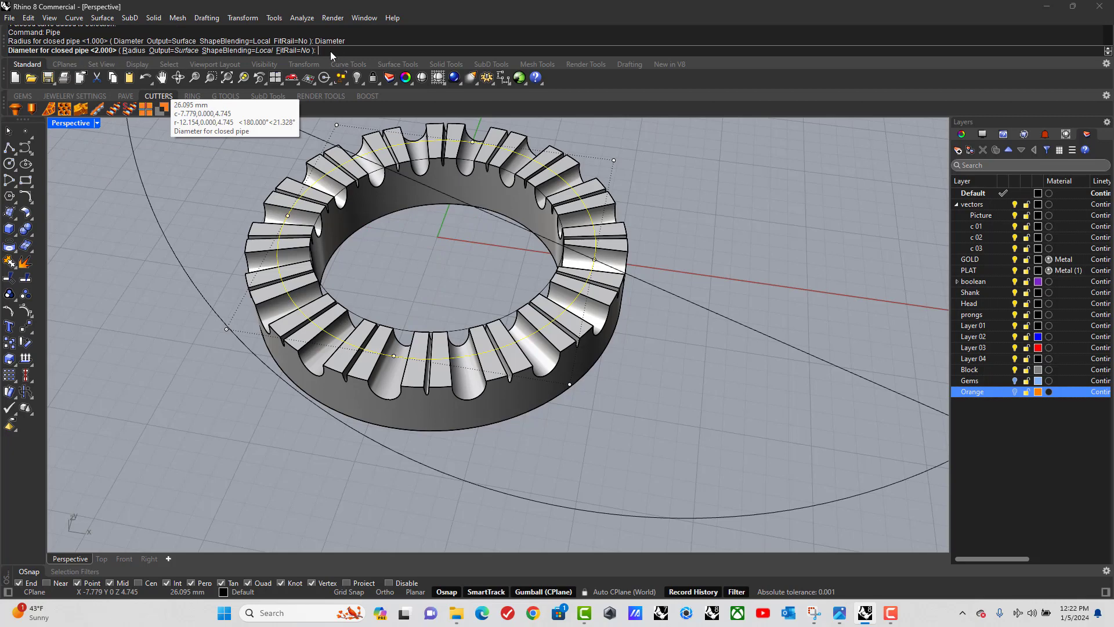
type("1")
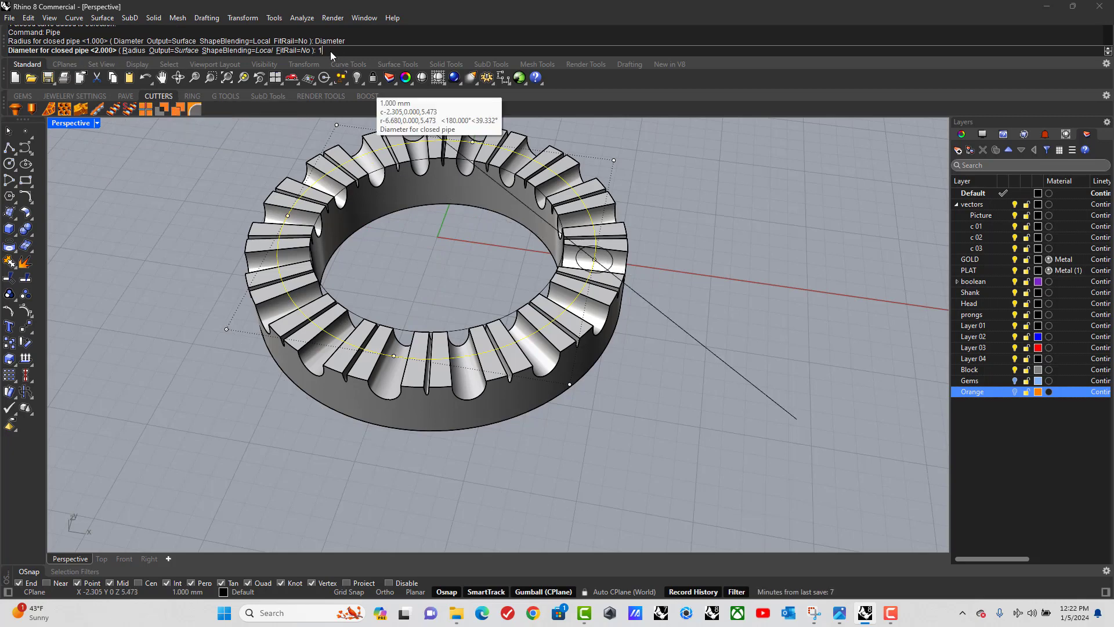
key("Return")
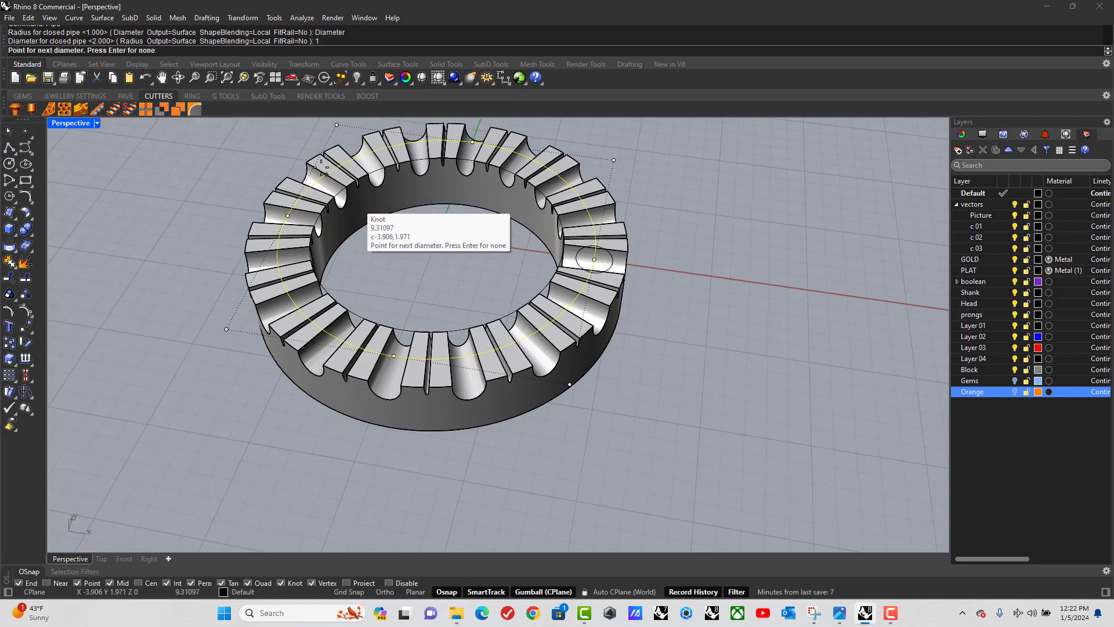
key("Return")
left_click(327, 390)
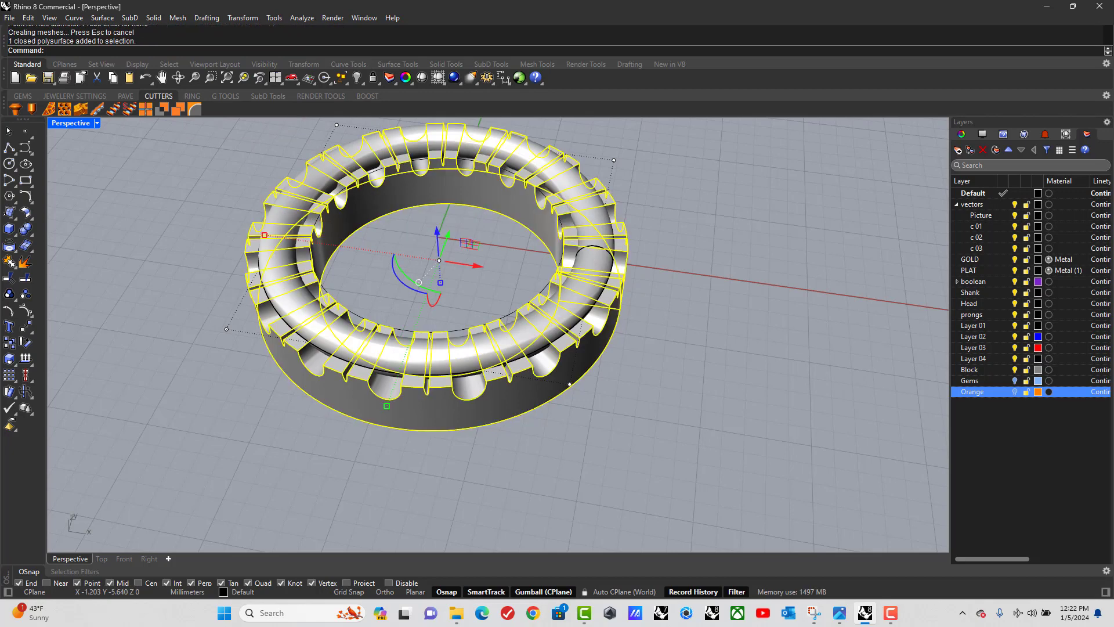
Step: Boolean-difference the 1 mm pipe from the notched band, keeping the pipe, then select that torus
right_click(86, 50)
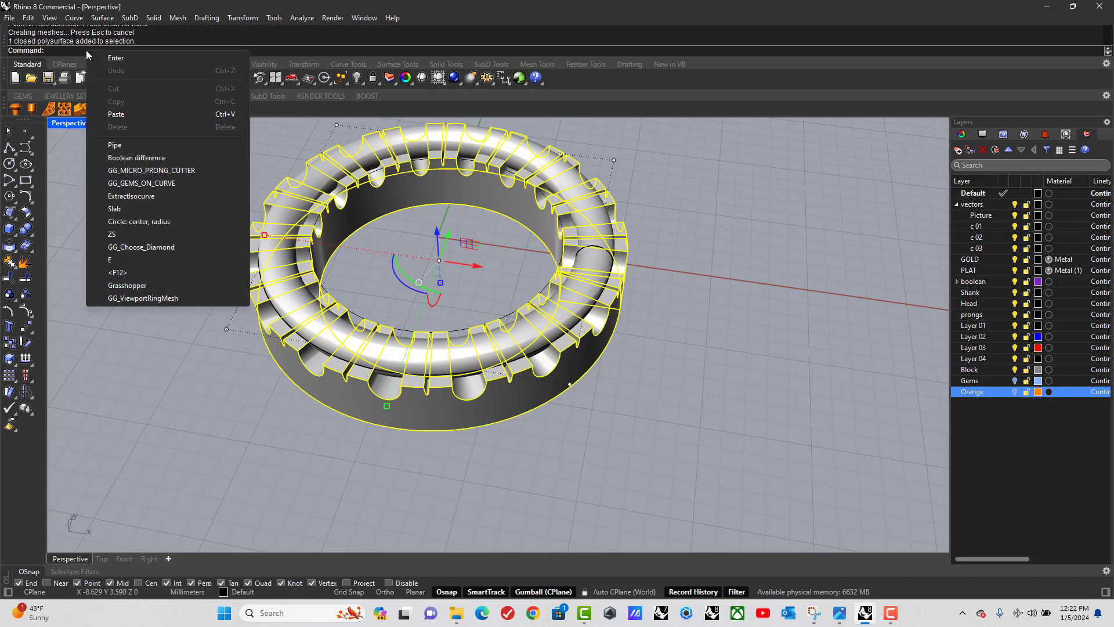
left_click(137, 159)
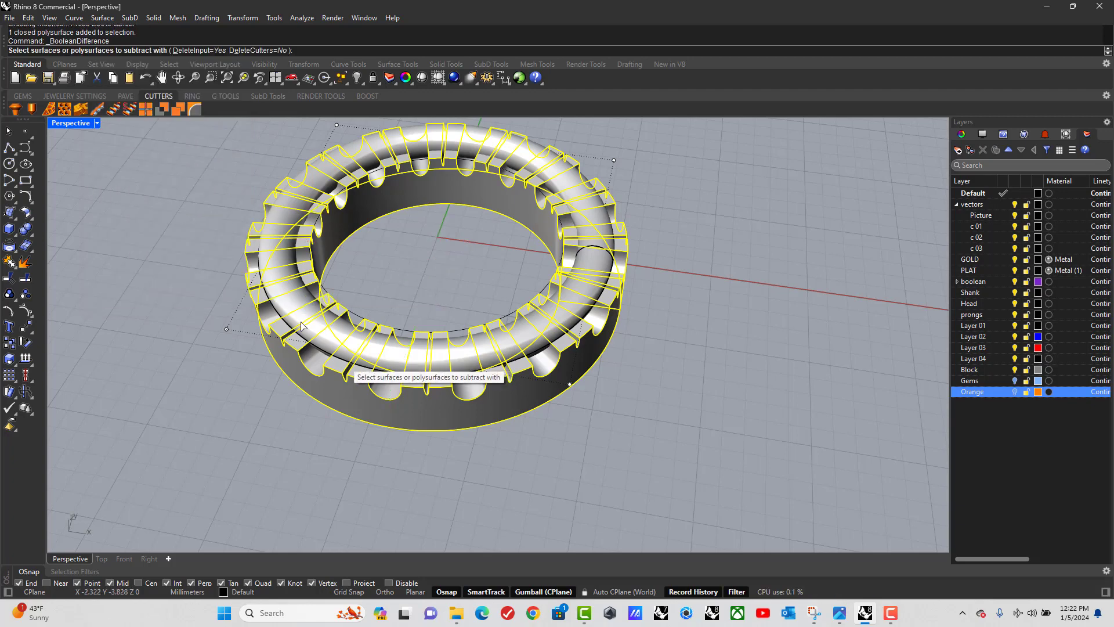
left_click(287, 303)
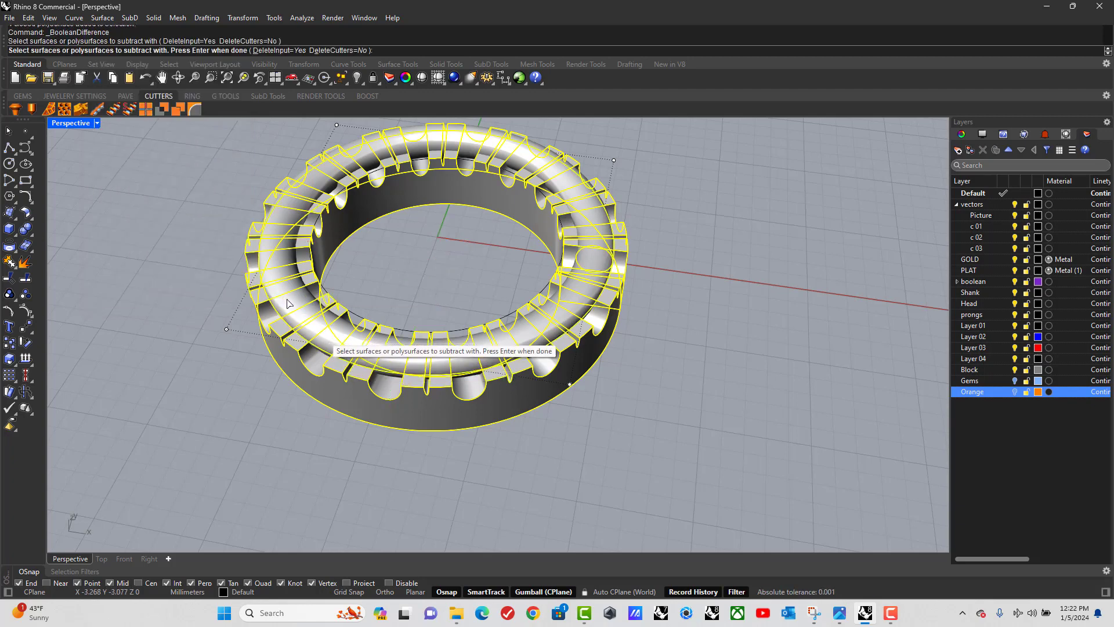
key("Return")
left_click(218, 298)
right_click_drag(295, 320, 325, 273)
left_click(599, 251)
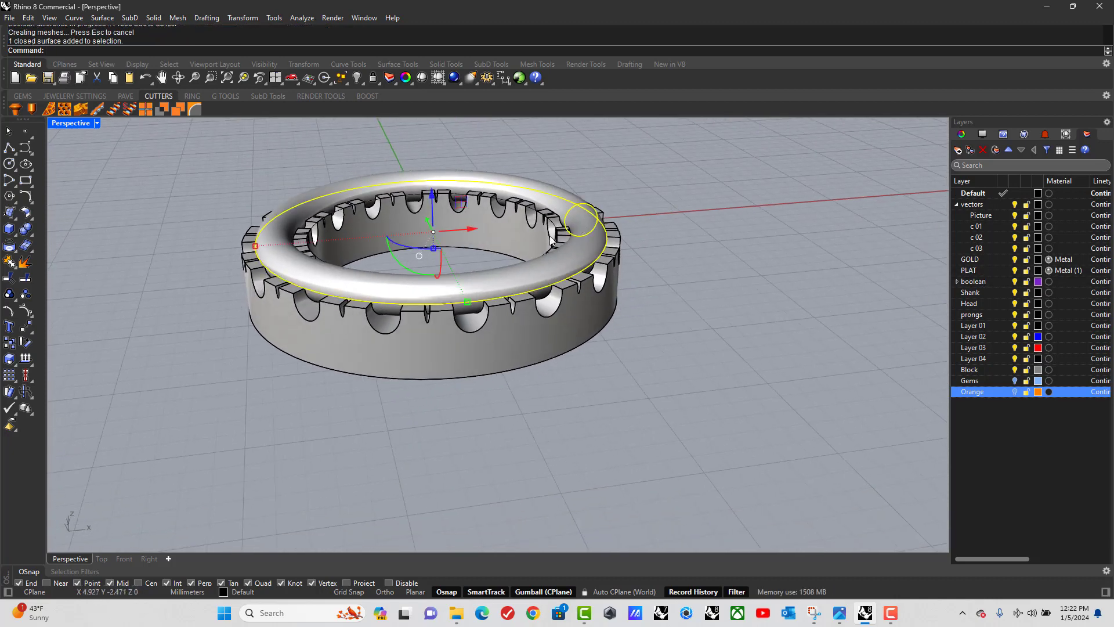
Step: Put the torus on the 'boolean' layer and turn that layer off
left_click(974, 282)
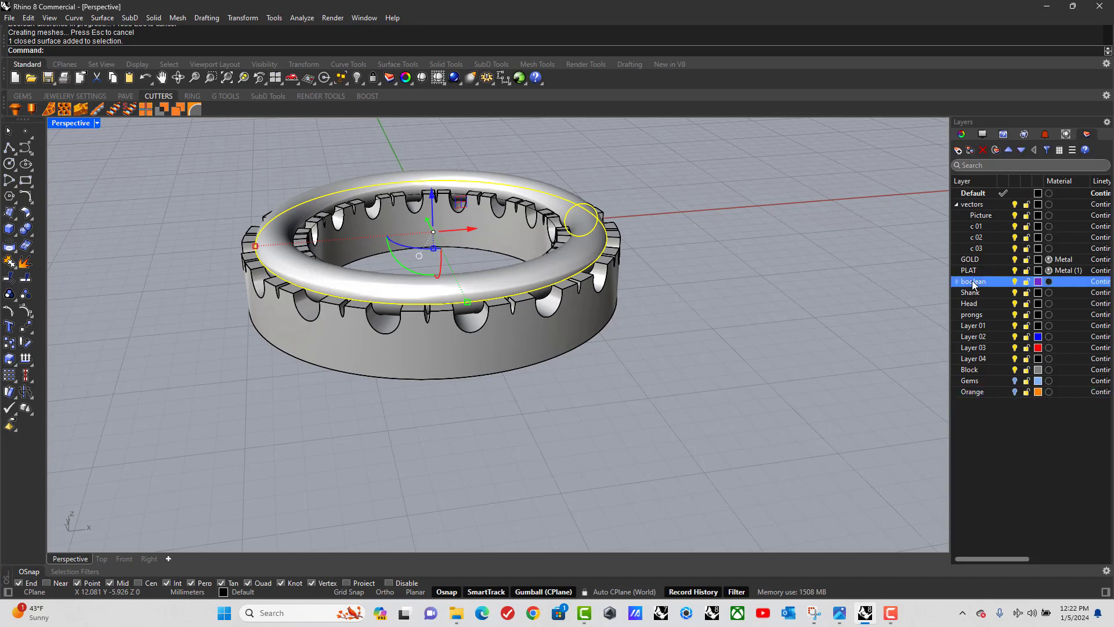
right_click(974, 283)
left_click(1019, 335)
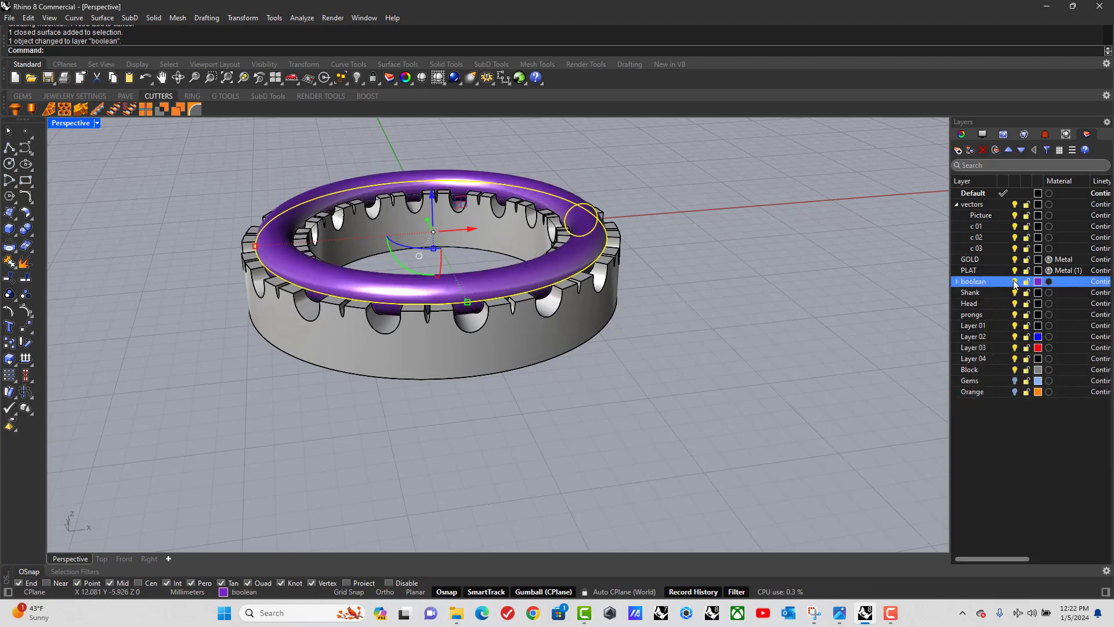
left_click(1015, 281)
right_click_drag(762, 231, 771, 271)
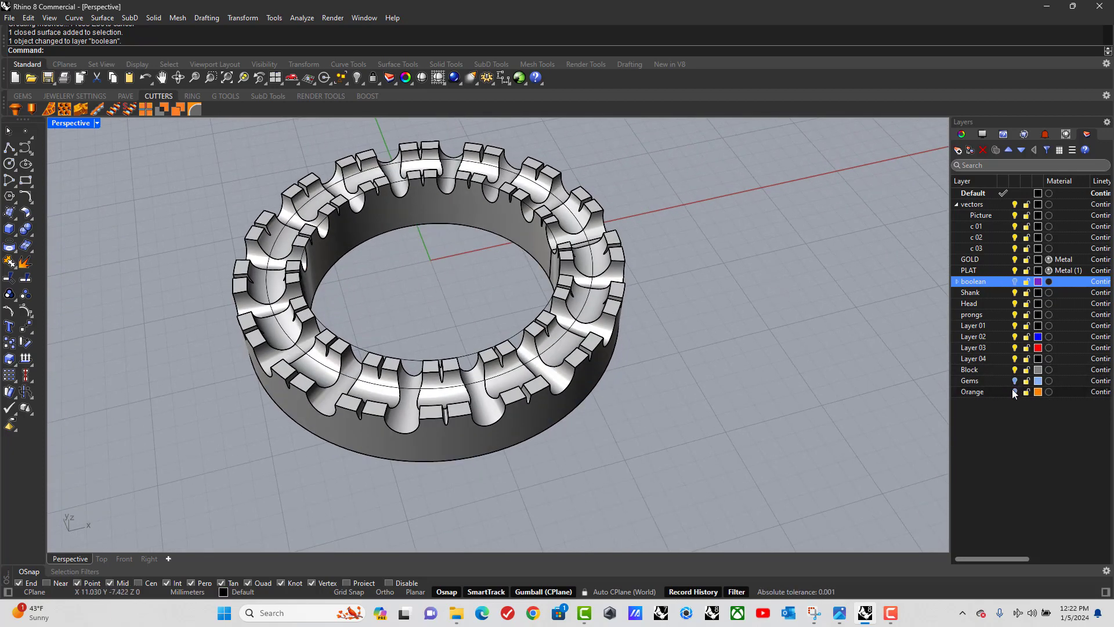
mouse_move(850, 331)
right_mouse_down()
mouse_move(841, 289)
mouse_move(838, 318)
right_mouse_up()
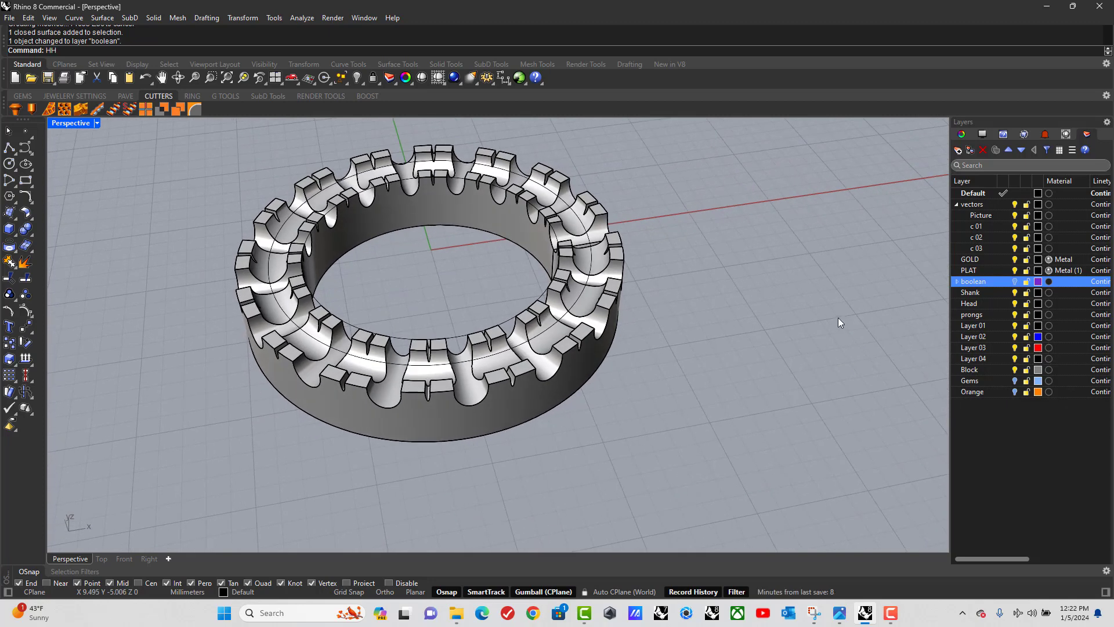
key("Return")
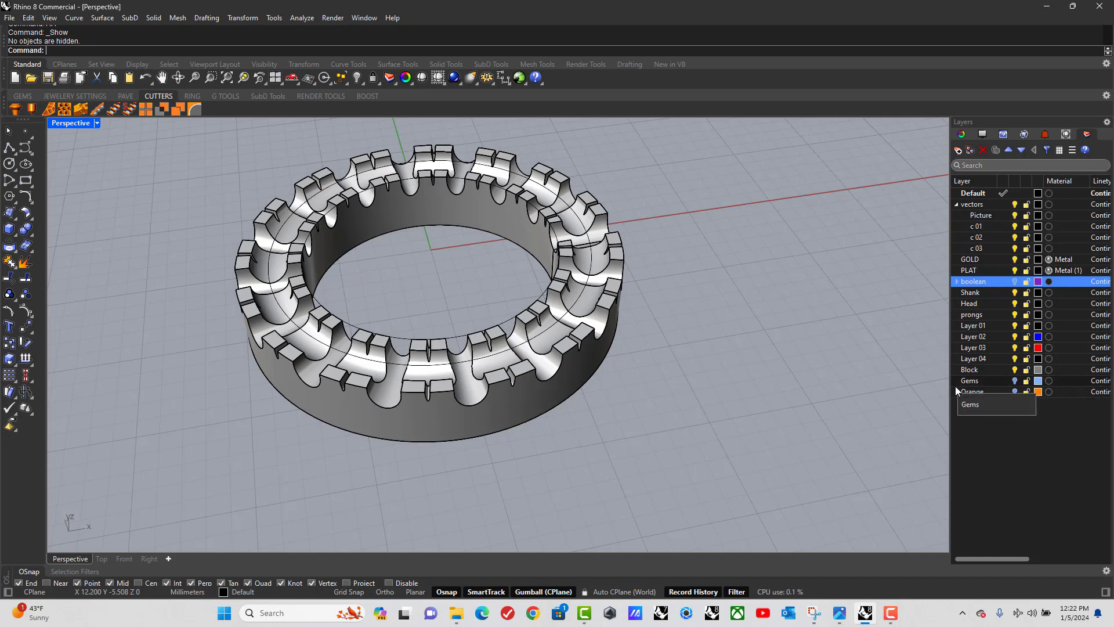
Step: Show the Gems layer again and generate cutters from all 16 halo gems
left_click(1014, 382)
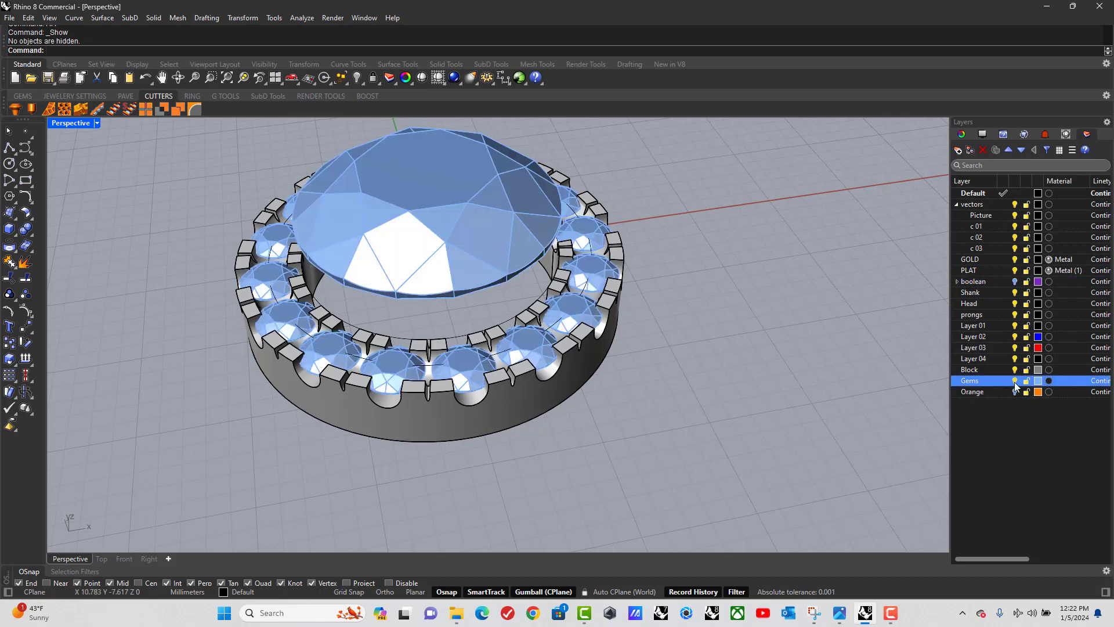
right_click_drag(768, 375, 844, 354)
right_click_drag(318, 184, 416, 299)
left_click(423, 338)
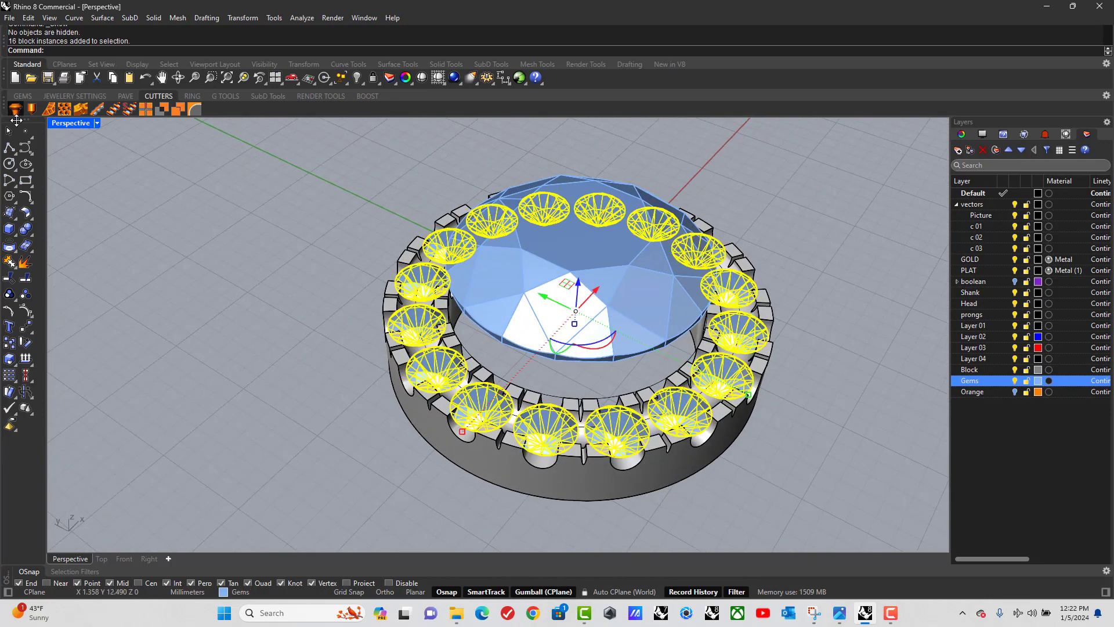
left_click(16, 110)
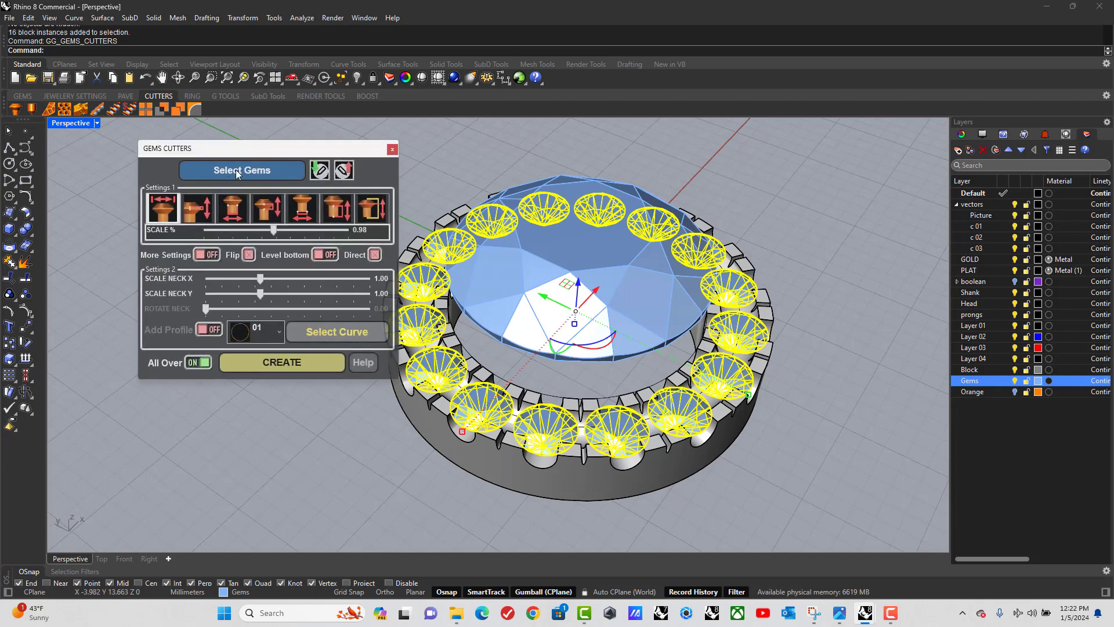
left_click(238, 171)
Step: Set the cutters' lower depth to about 0.8 and create the cutter solids
right_click_drag(519, 397, 543, 386)
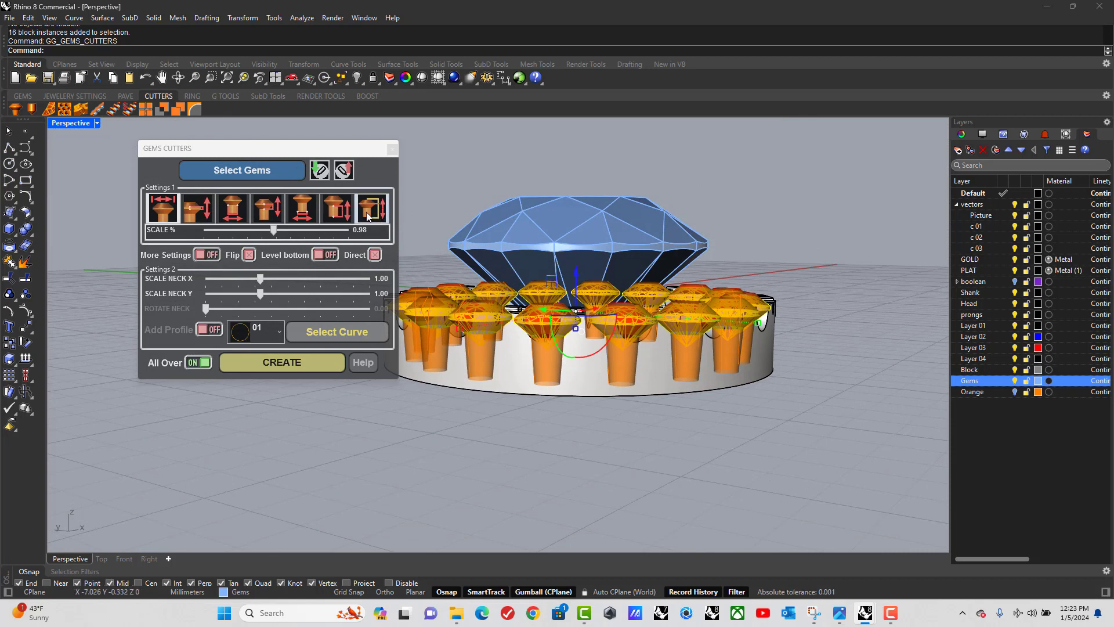
left_click(342, 213)
left_click_drag(244, 234, 226, 236)
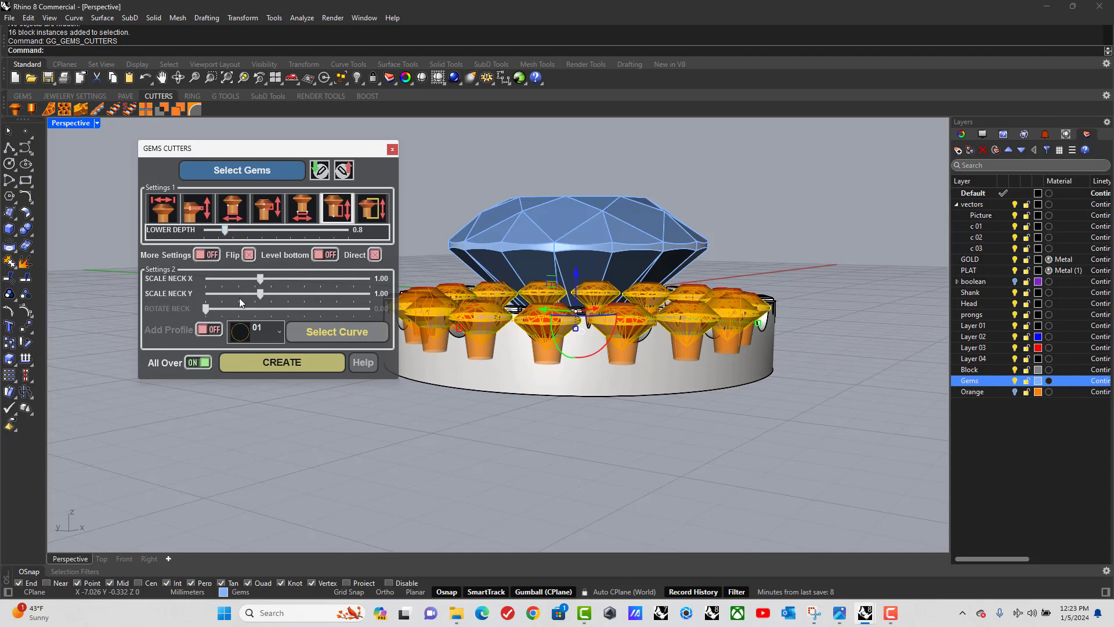
left_click(259, 363)
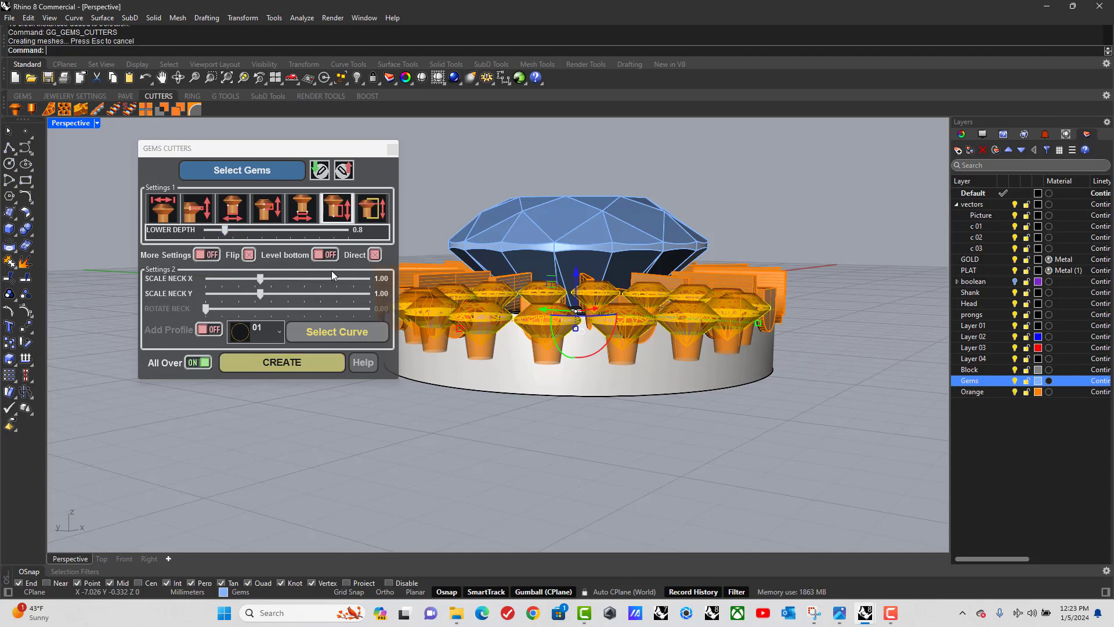
Step: Subtract the gem cutters from the halo band with Boolean Difference
left_click(392, 151)
right_click_drag(411, 410, 577, 438)
scroll(577, 437, "up", 6)
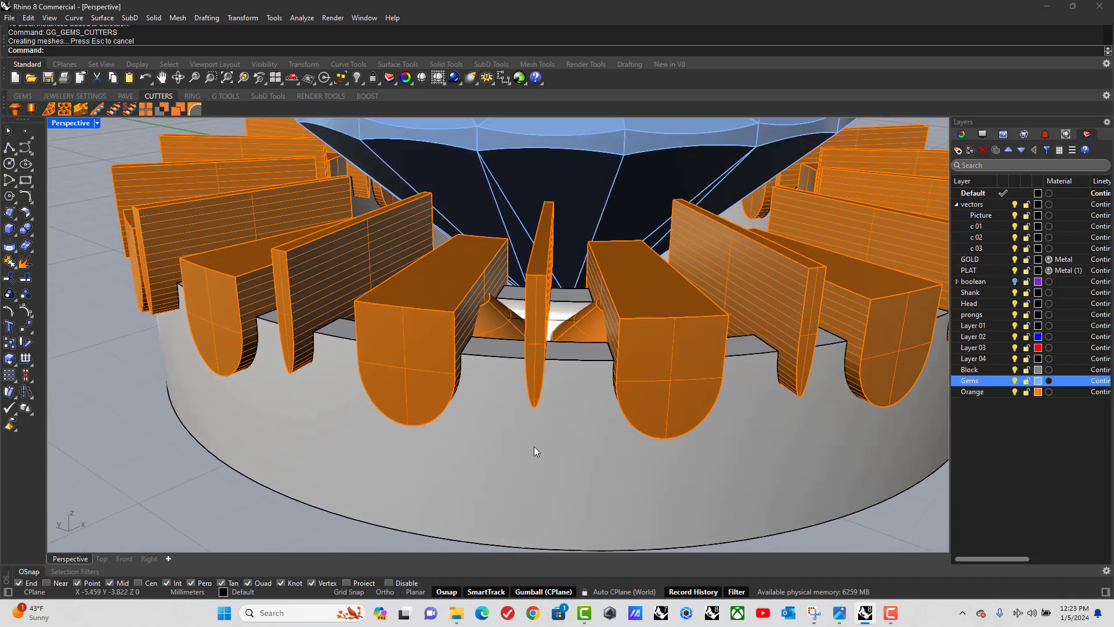
left_click(535, 451)
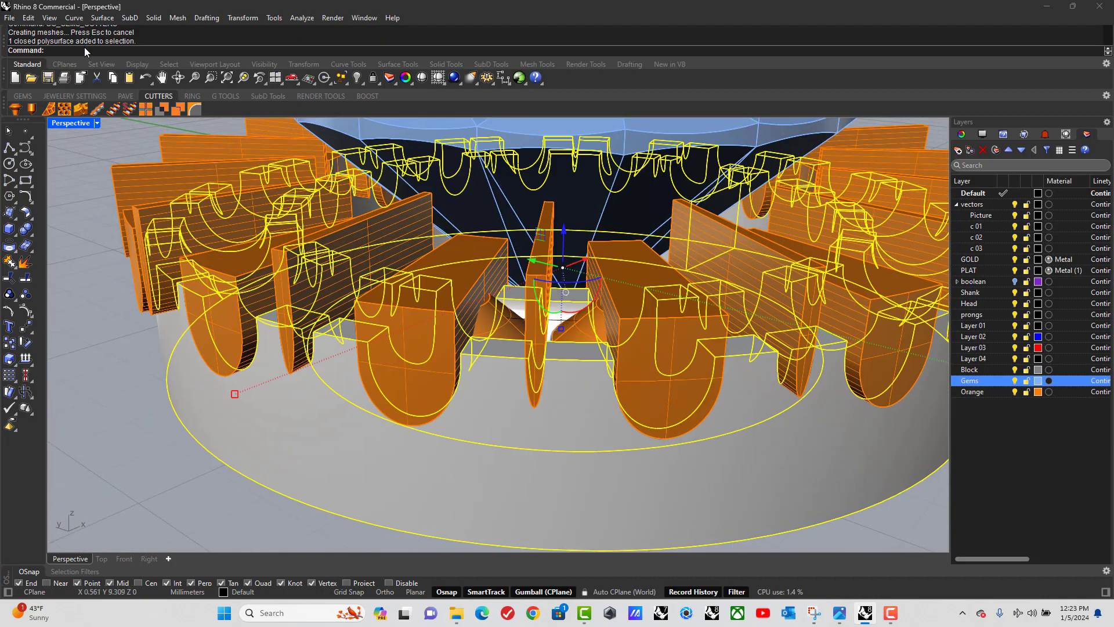
right_click(85, 49)
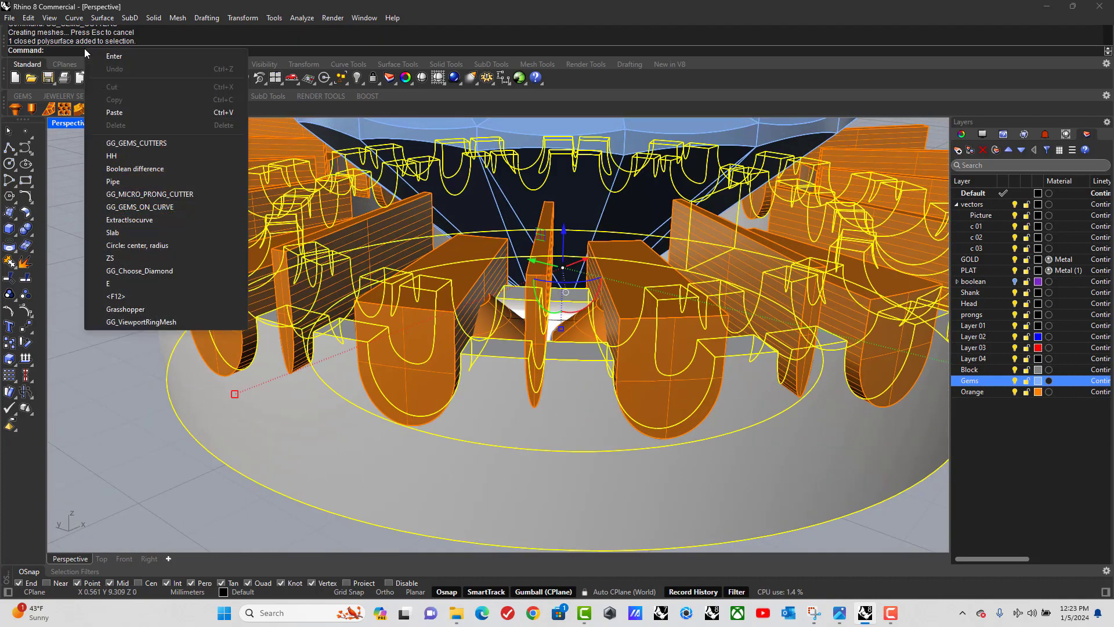
left_click(133, 169)
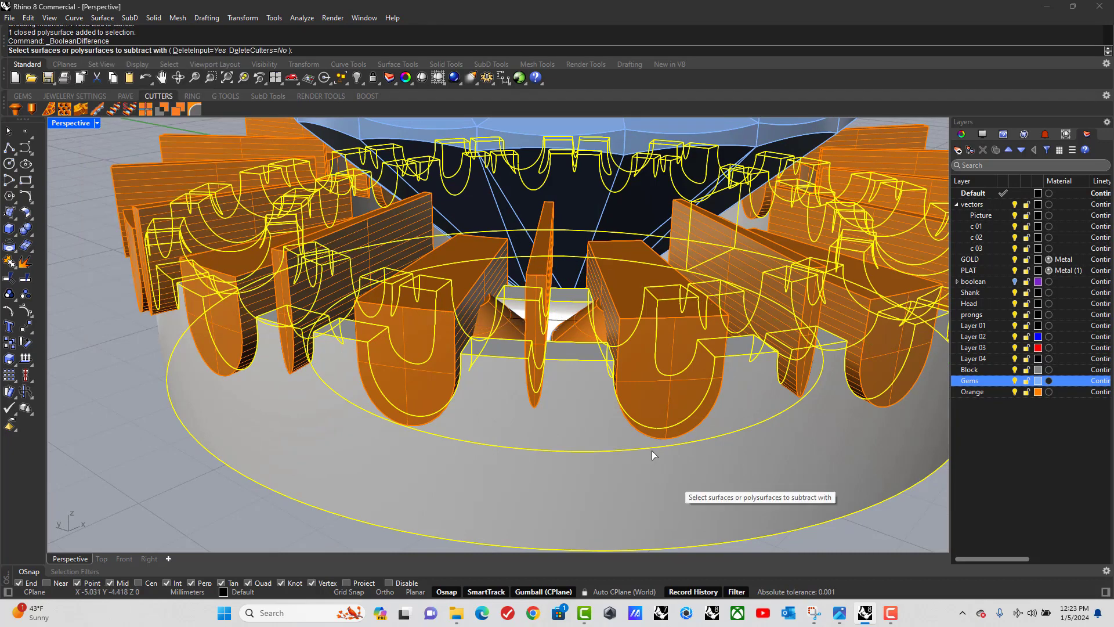
left_click(491, 325)
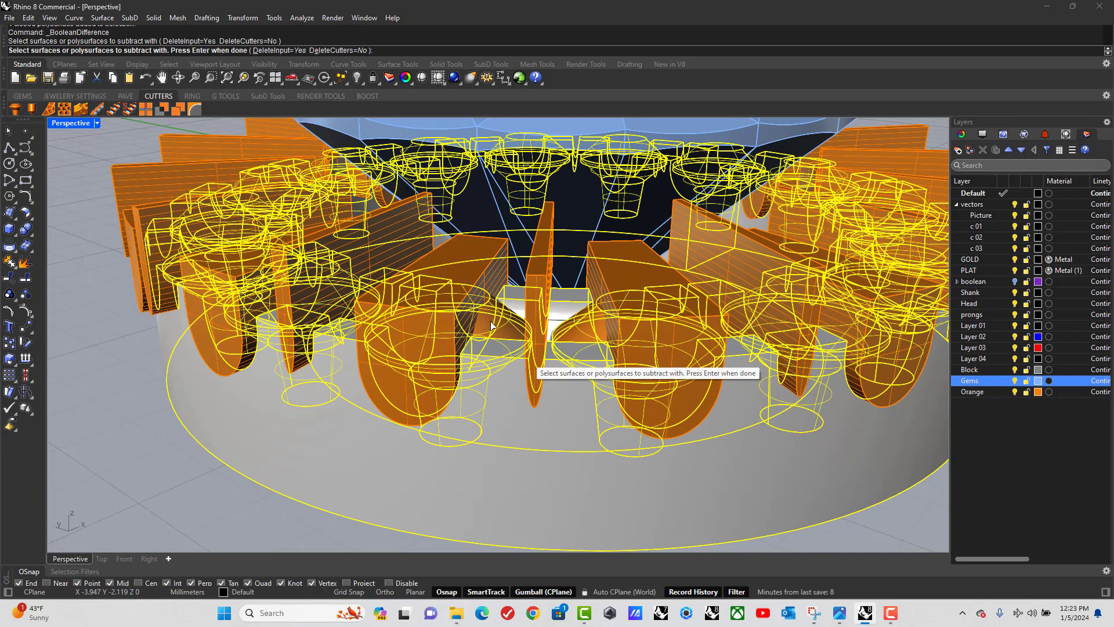
key("Return")
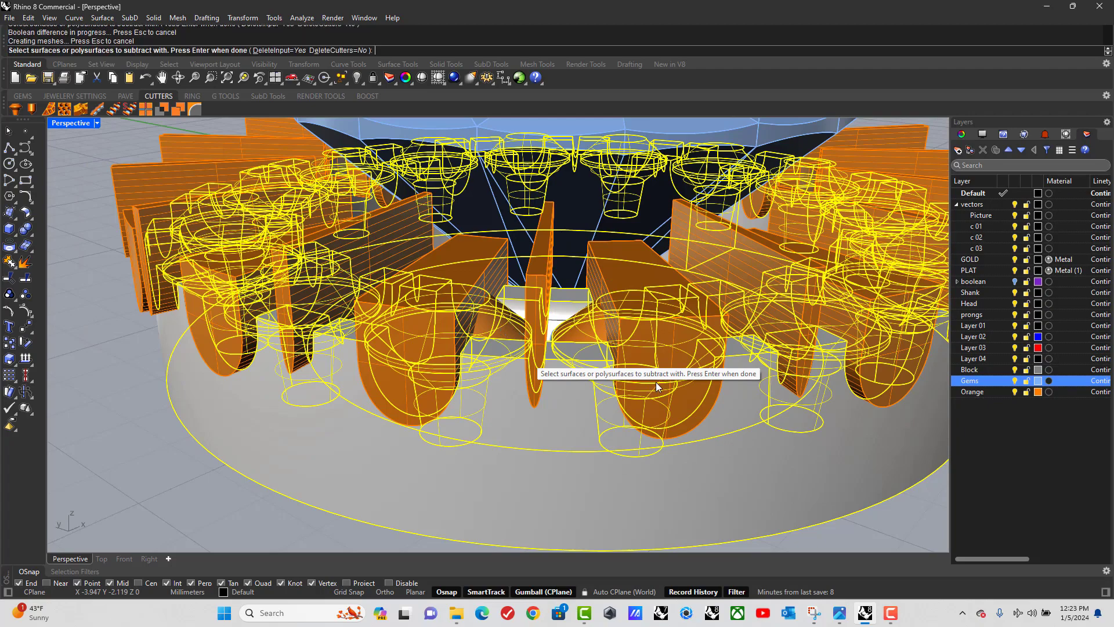
Step: Hide the Orange and Gems layers to inspect the seats, then show the Gems again
left_click(1016, 392)
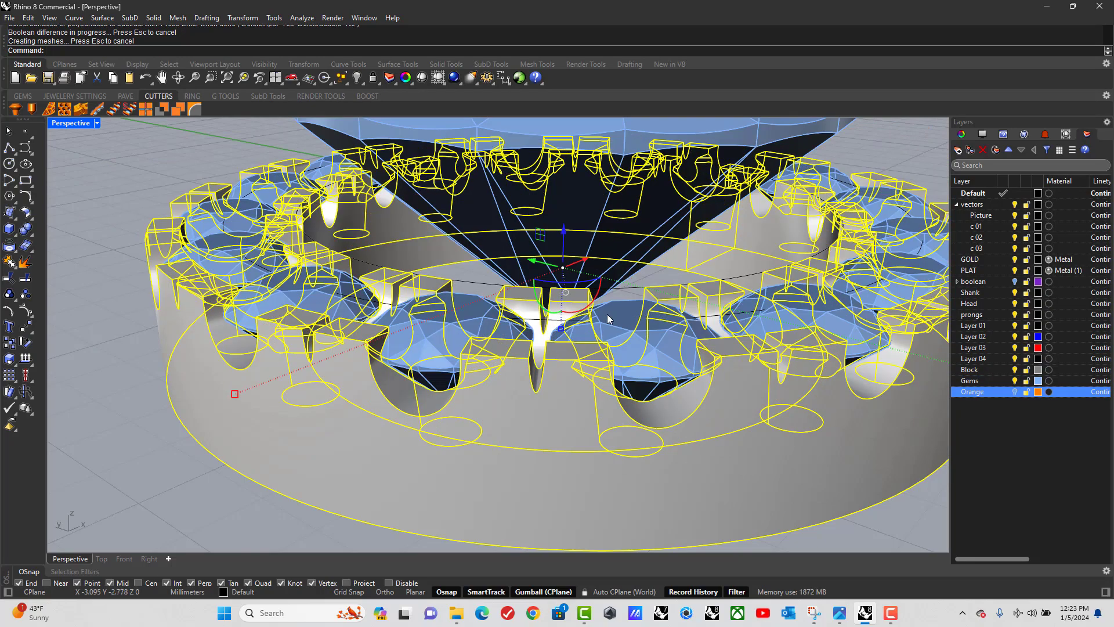
scroll(946, 400, "up", 2)
left_click(1014, 382)
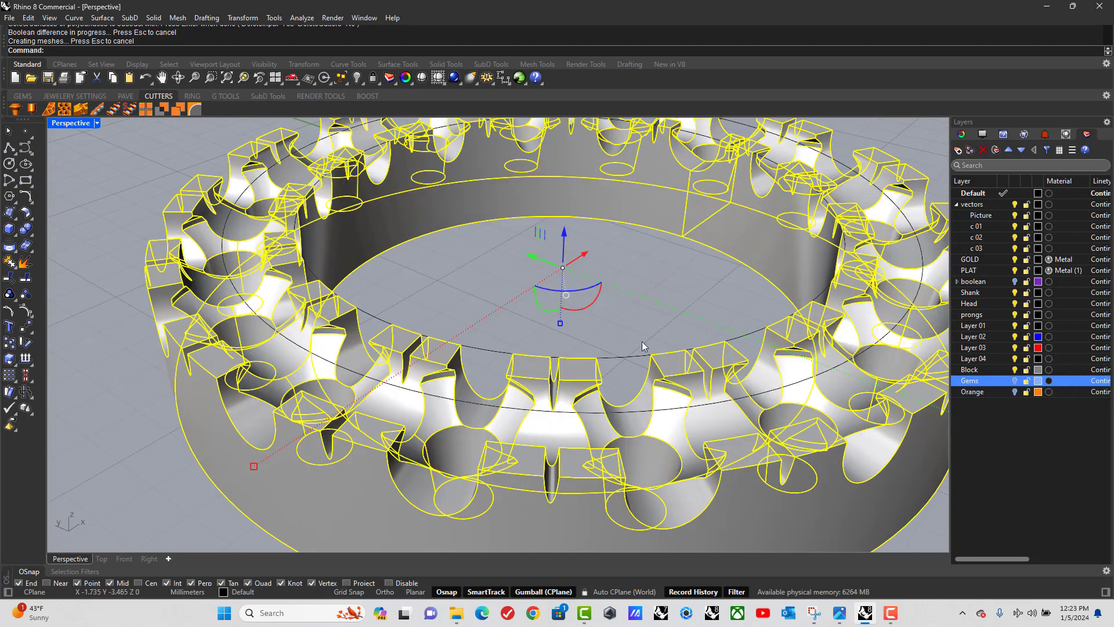
right_click_drag(579, 330, 522, 331)
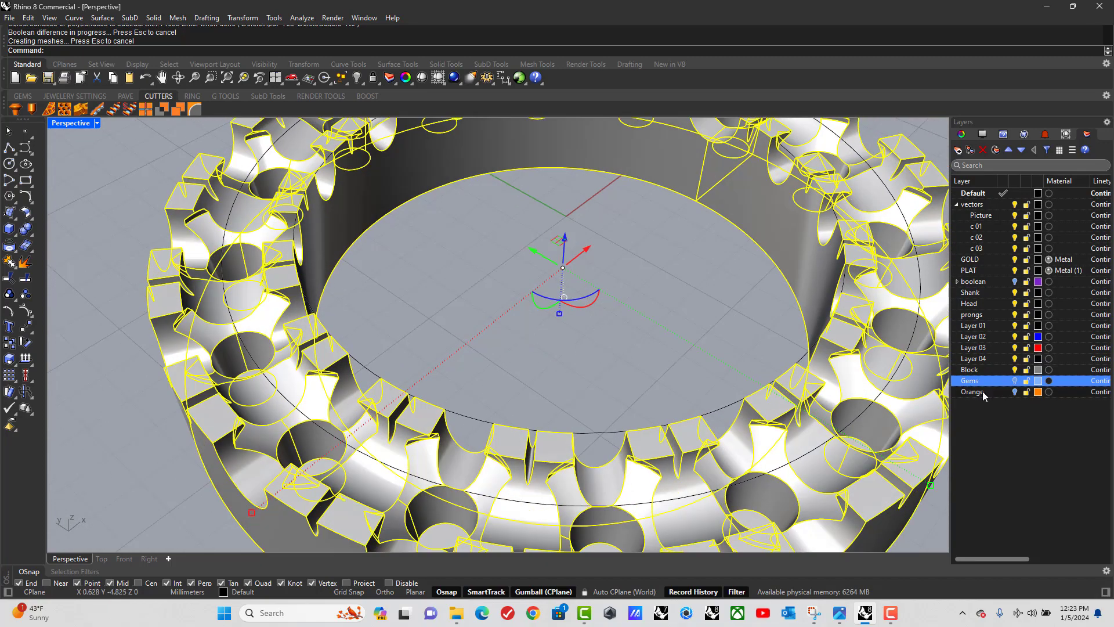
left_click(1014, 381)
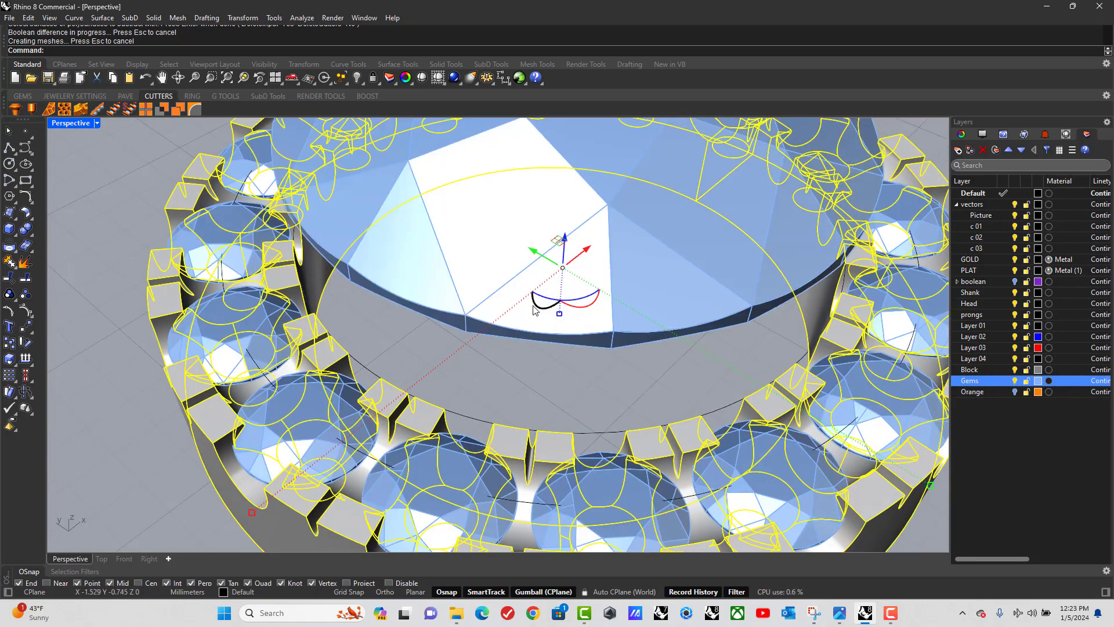
key("Escape")
Step: Fillet the band's top outer edge with a 1 mm radius
scroll(473, 328, "down", 5)
right_click_drag(488, 348, 507, 206)
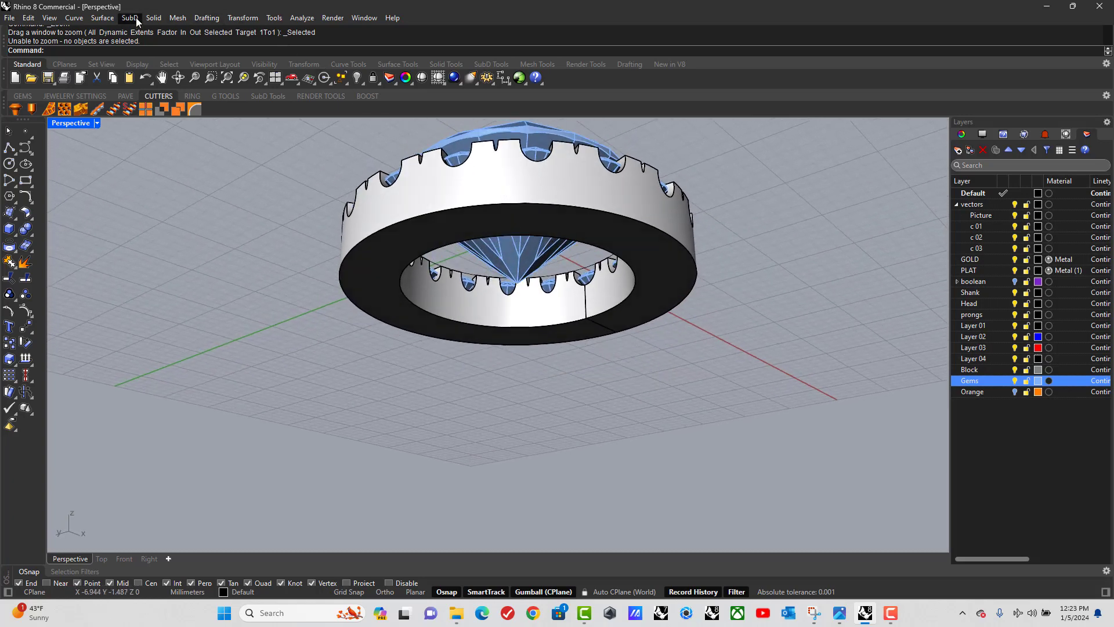
left_click(153, 18)
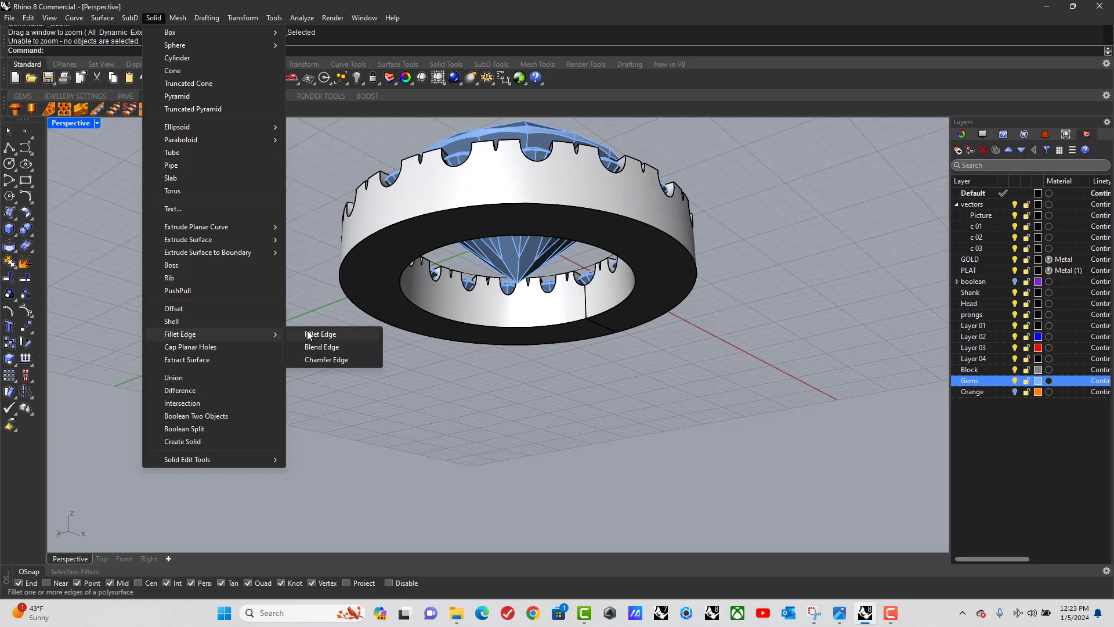
left_click(318, 334)
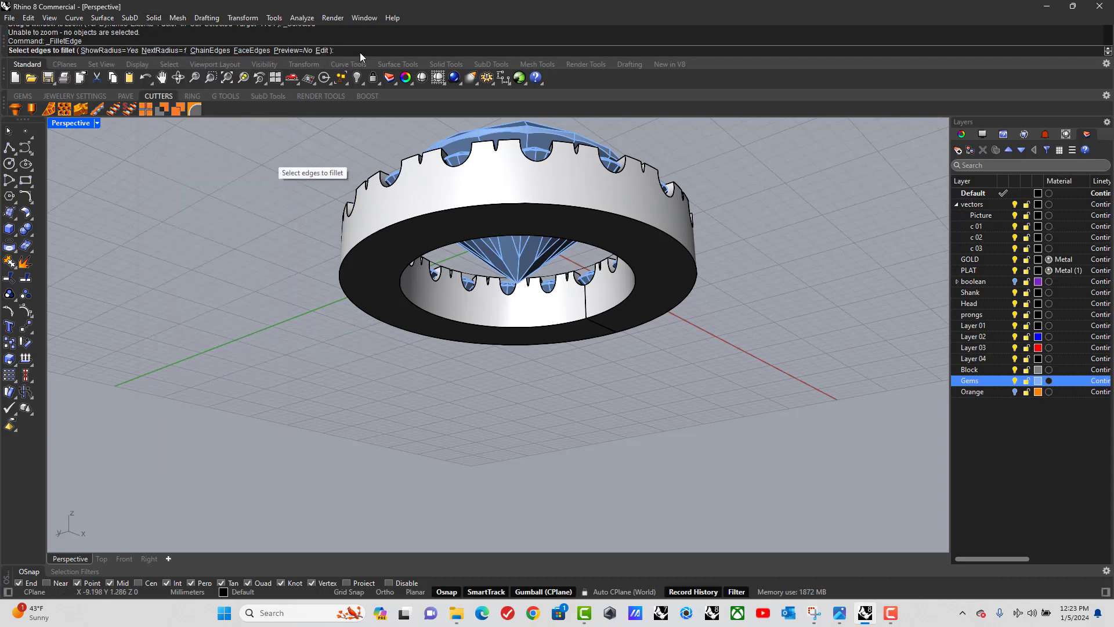
type("1")
key("Return")
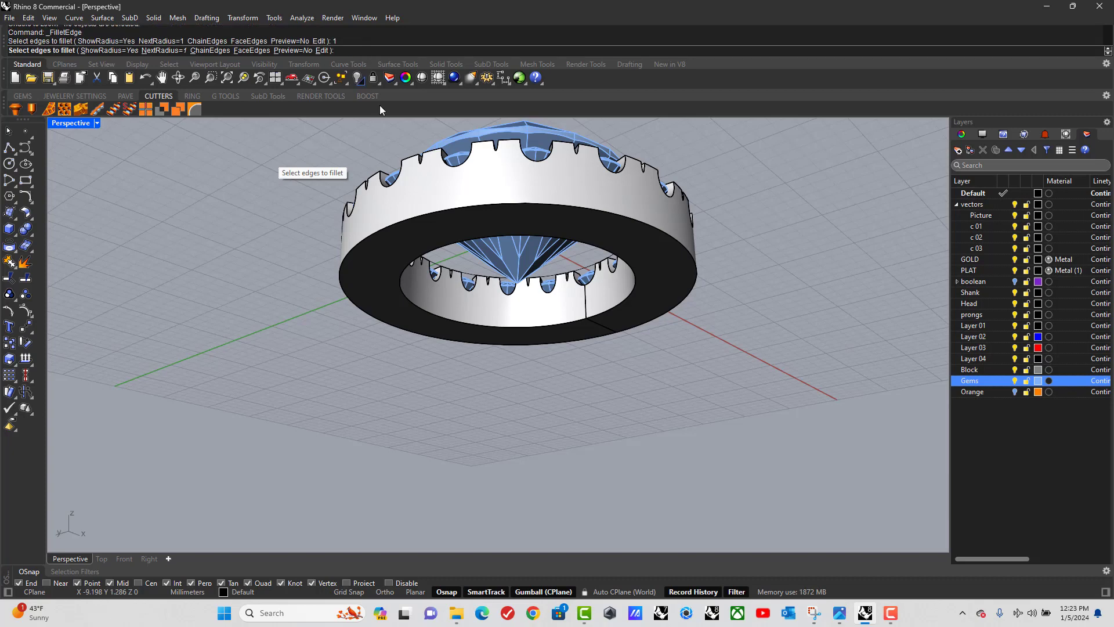
left_click(489, 208)
key("Return")
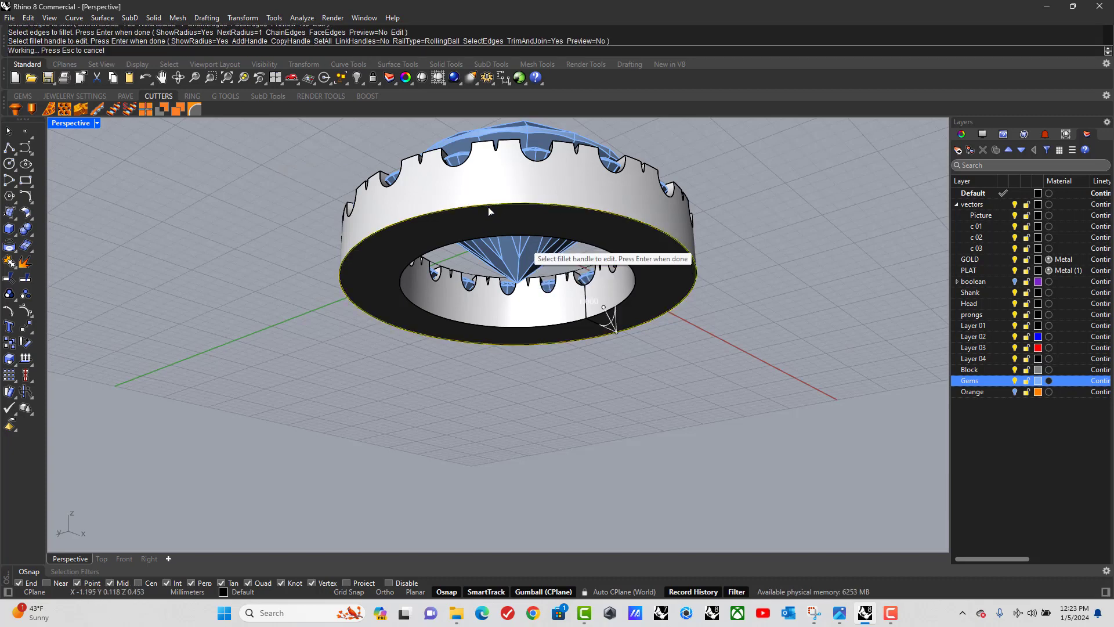
key("Return")
Step: Fillet the band's inner edge with a 0.5 mm radius
right_click_drag(489, 206, 429, 145)
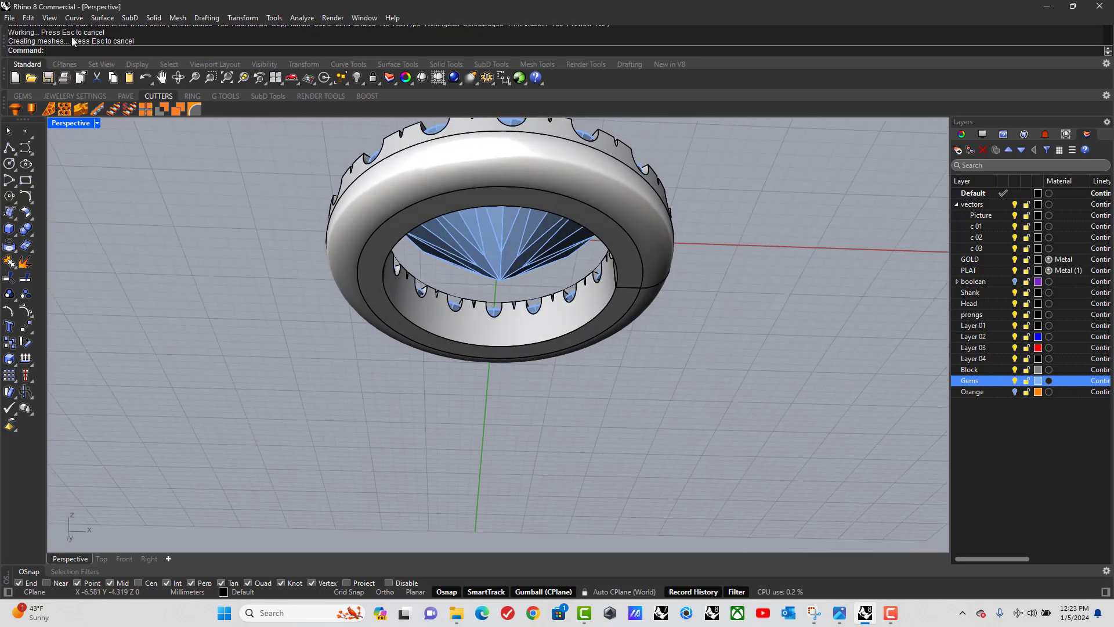
right_click(101, 51)
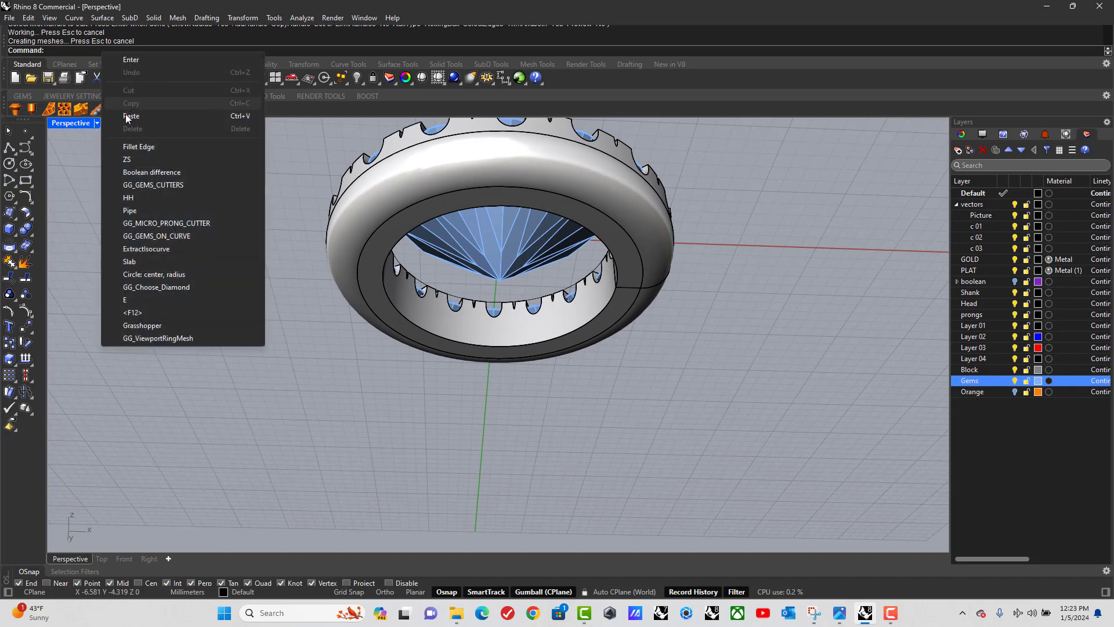
left_click(143, 148)
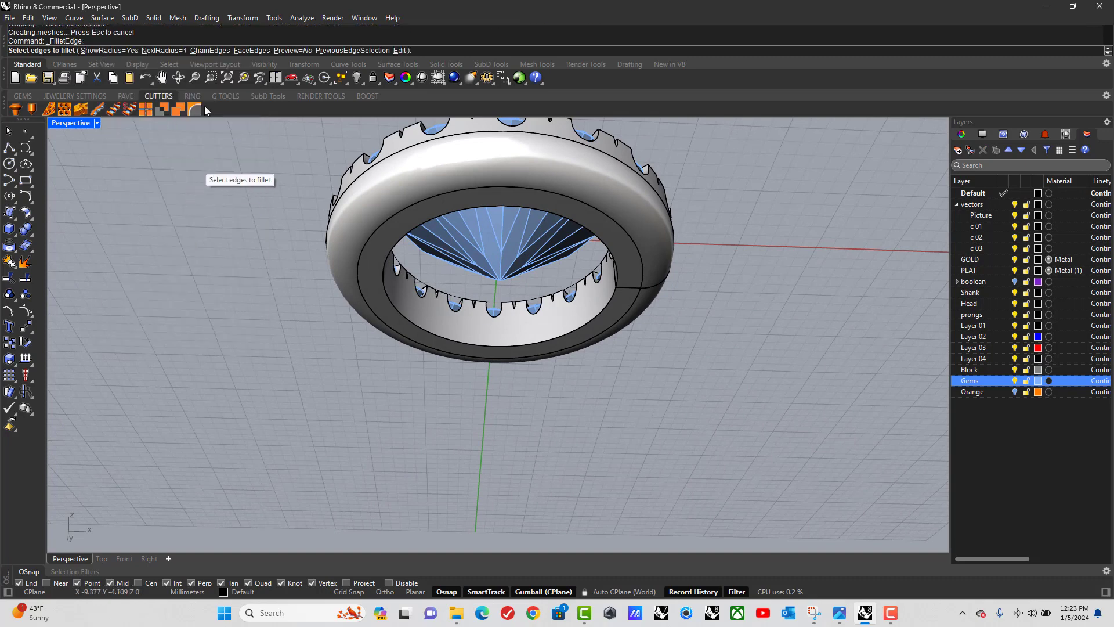
left_click(171, 50)
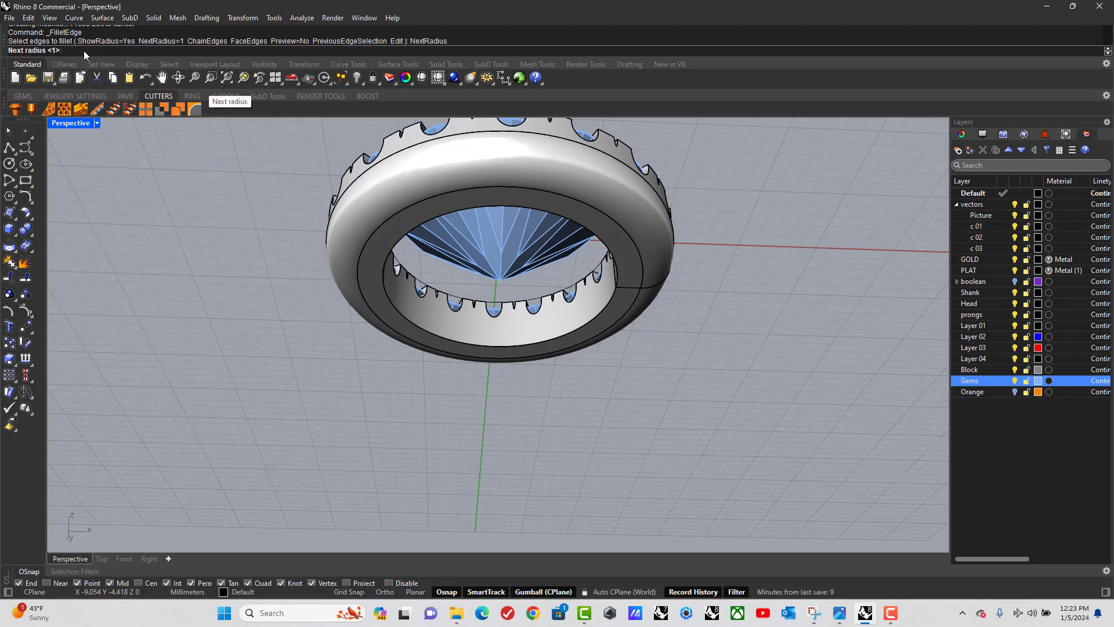
type(".5")
key("Return")
left_click(440, 210)
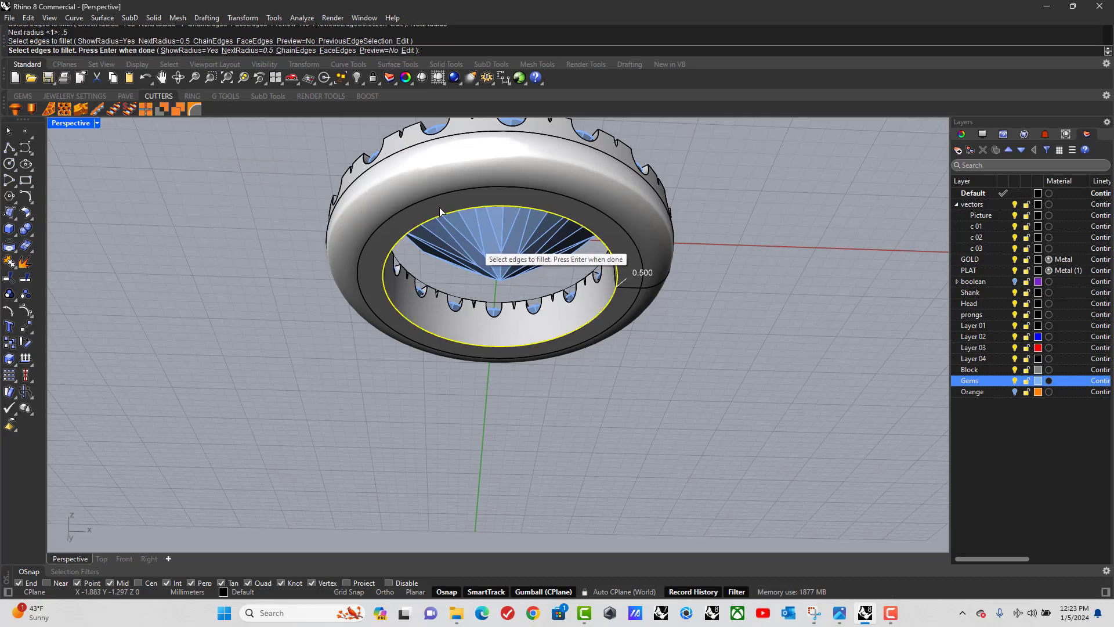
key("Return")
mouse_move(478, 235)
right_mouse_down()
mouse_move(513, 328)
mouse_move(479, 235)
right_mouse_up()
right_click_drag(534, 287, 523, 232)
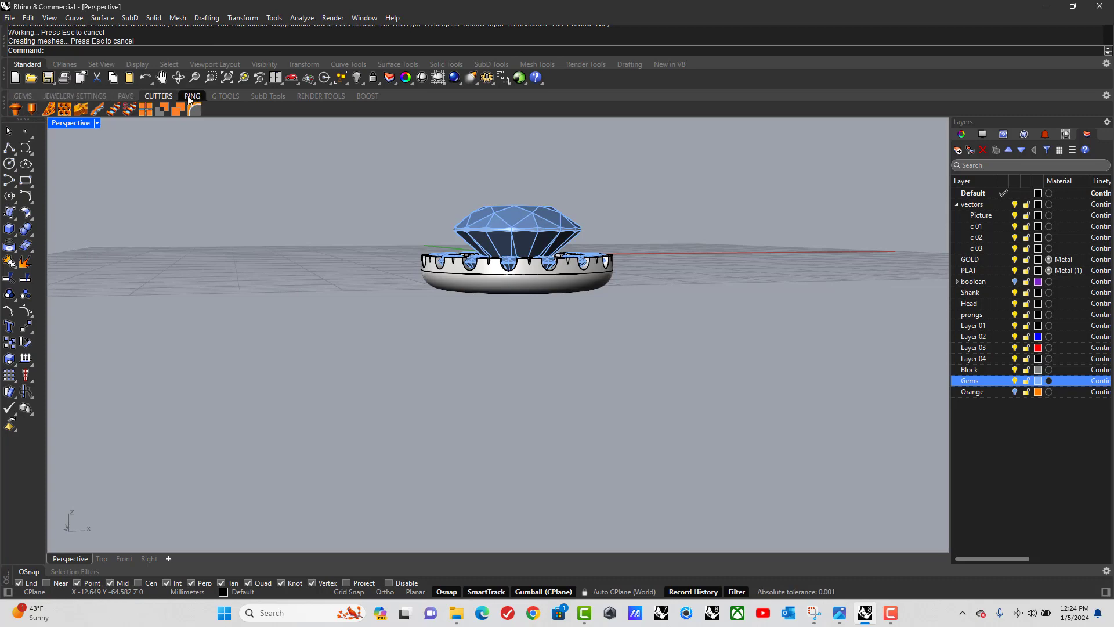
Step: Create a USA size 6 ring-size rail circle
left_click(192, 96)
double_click(70, 123)
left_click(16, 110)
left_click(211, 169)
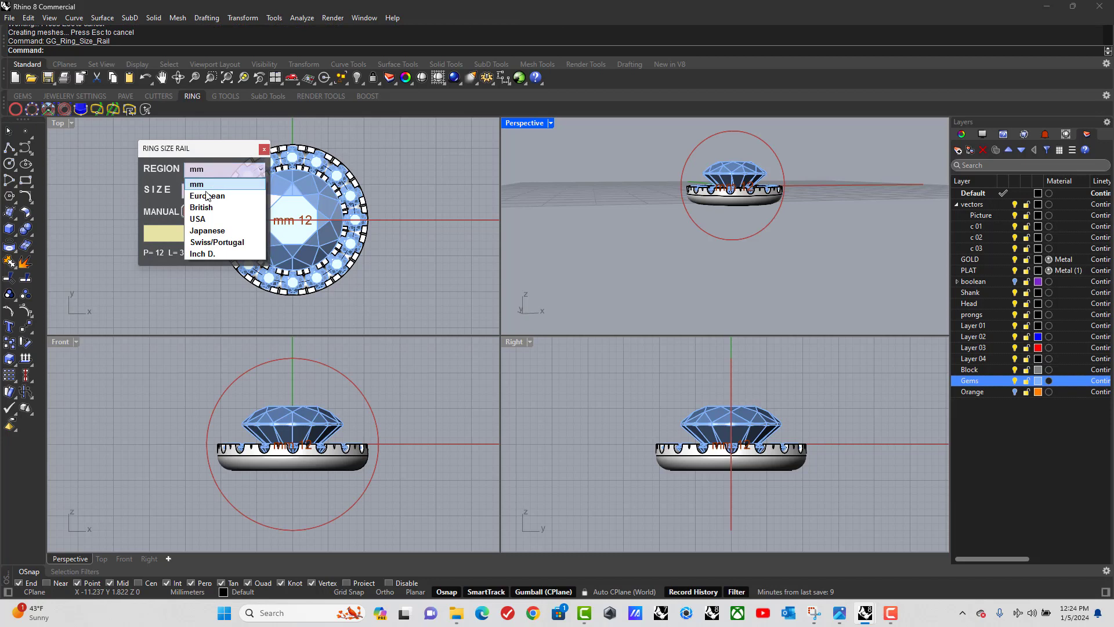
left_click(200, 220)
left_click(200, 192)
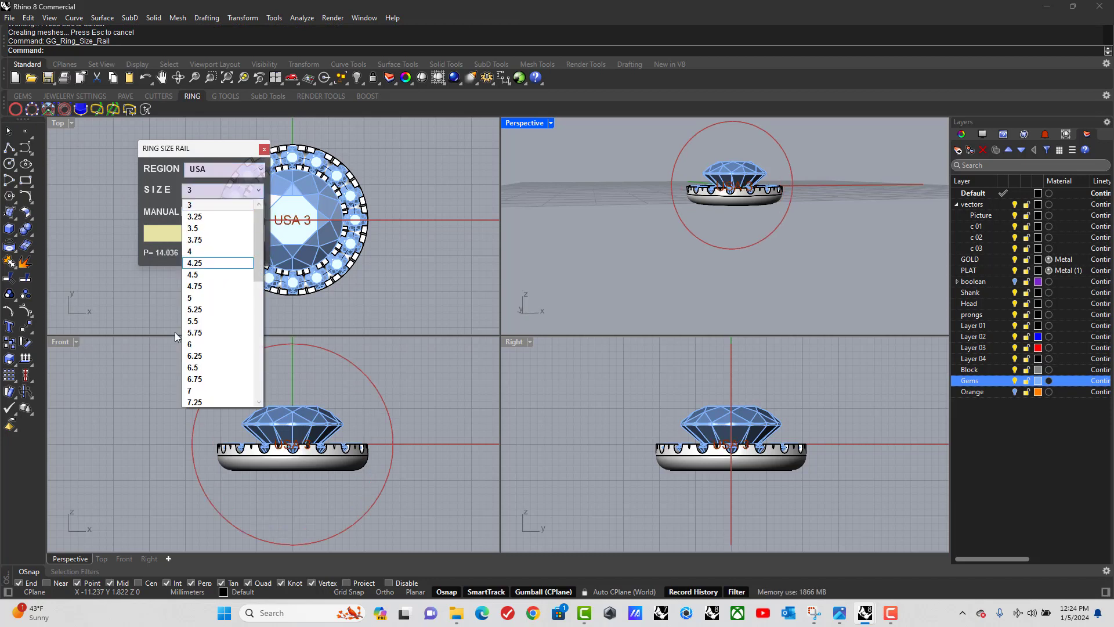
left_click(202, 345)
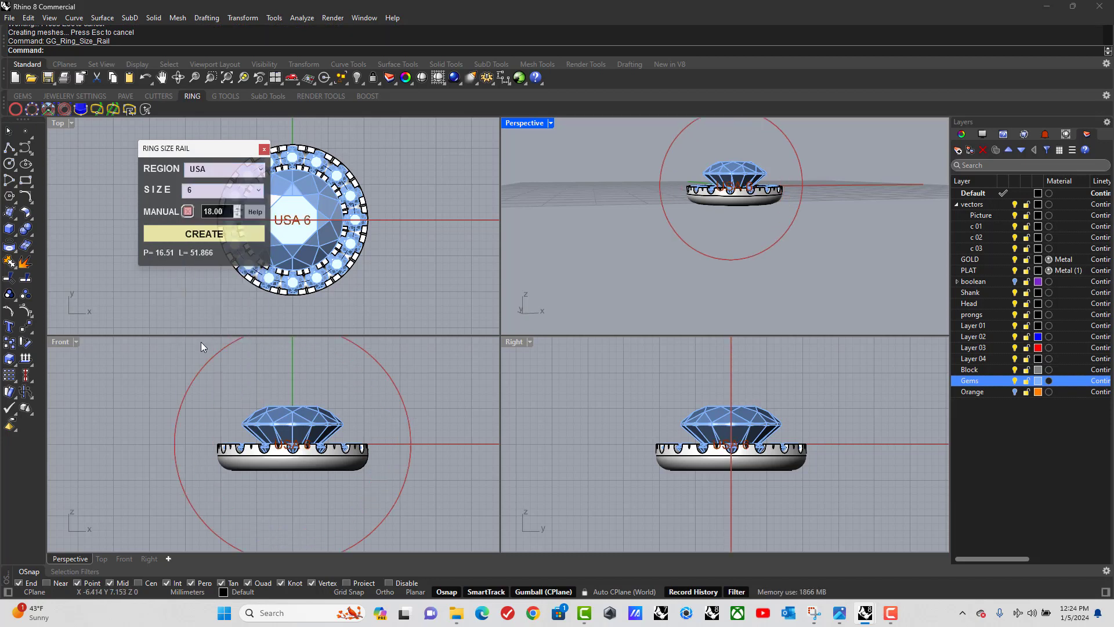
left_click(196, 235)
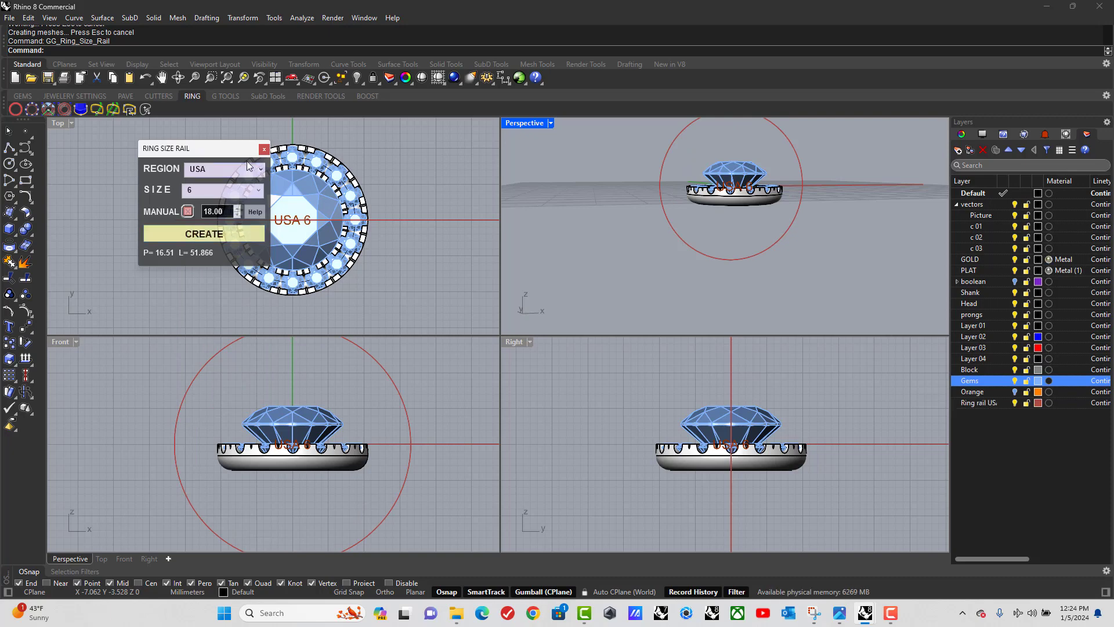
left_click(264, 150)
Step: In the maximized Front view, lift the halo band and gem upward
double_click(59, 342)
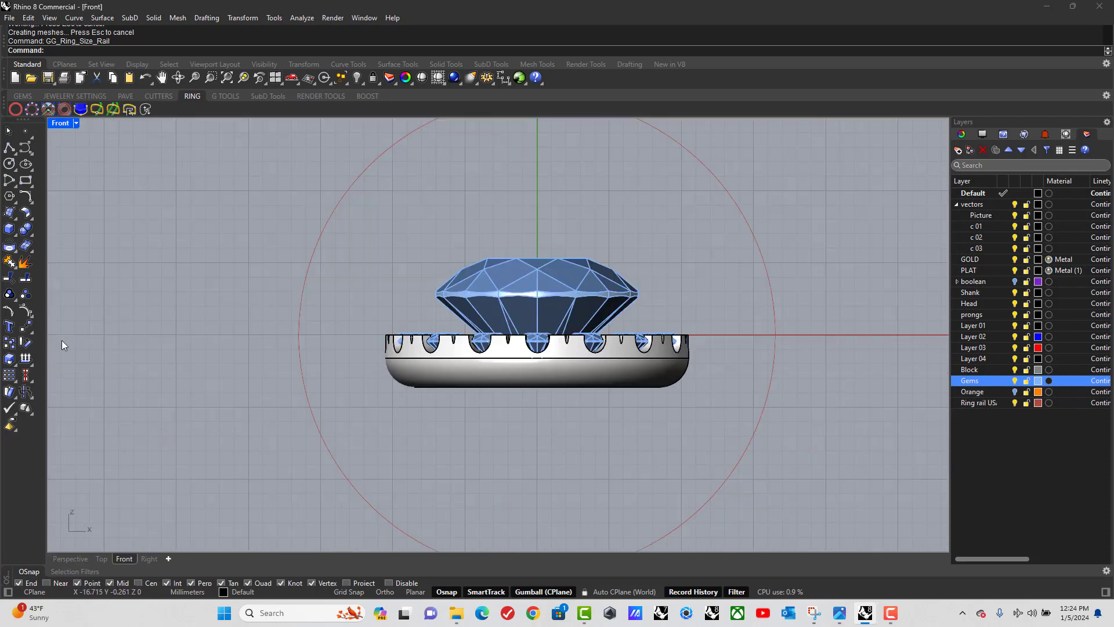
scroll(301, 311, "down", 3)
right_click_drag(467, 265, 363, 279)
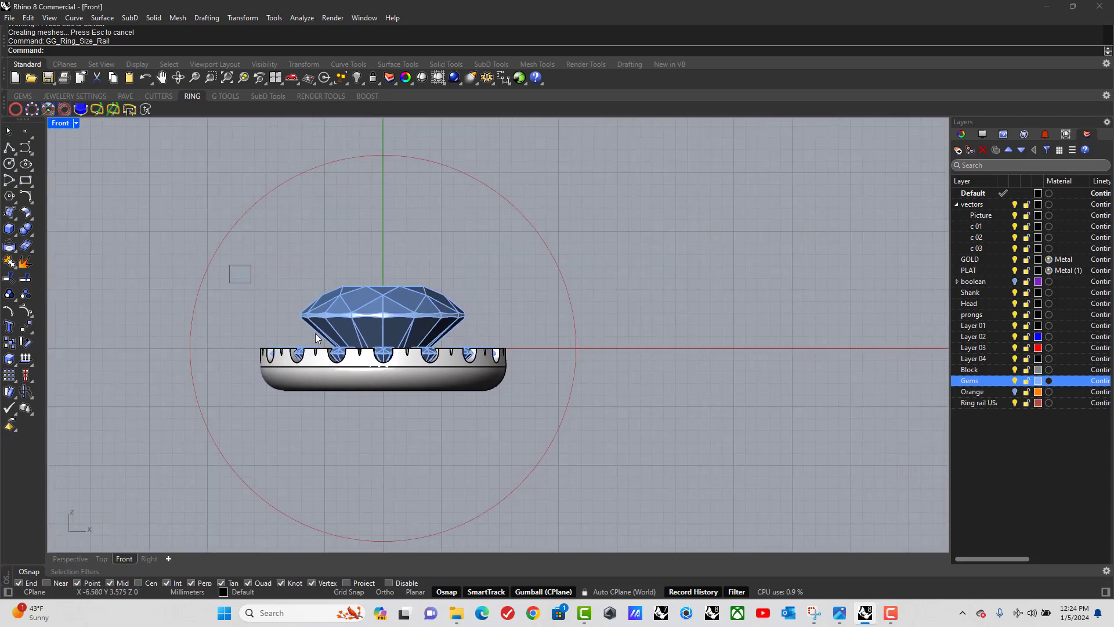
left_click_drag(388, 394, 531, 451)
scroll(504, 371, "down", 4)
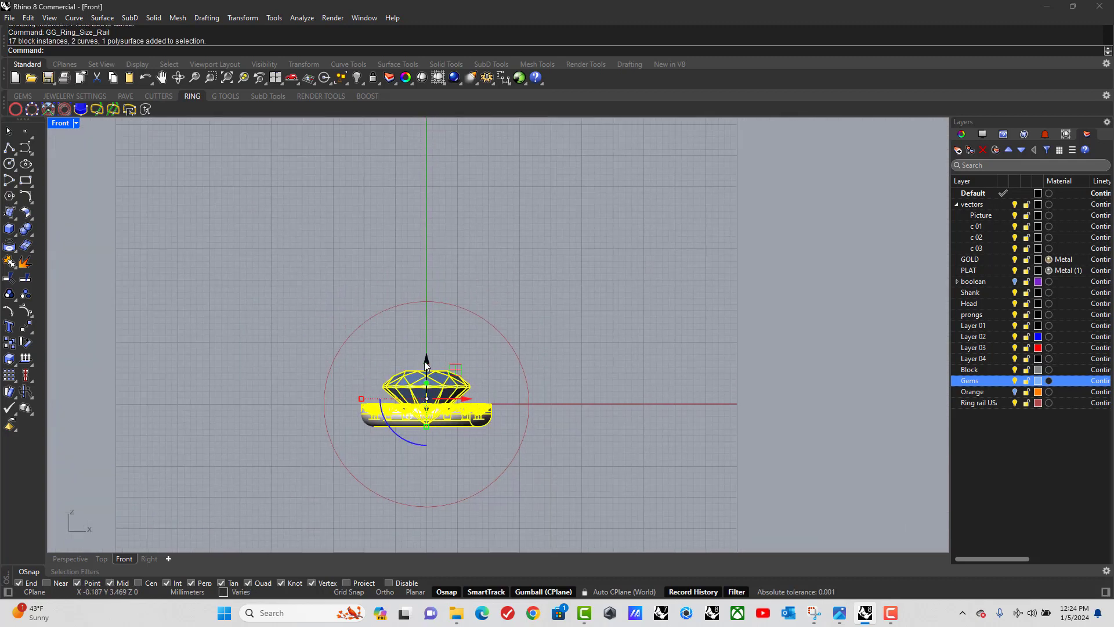
left_click_drag(425, 363, 489, 255)
left_click(334, 248)
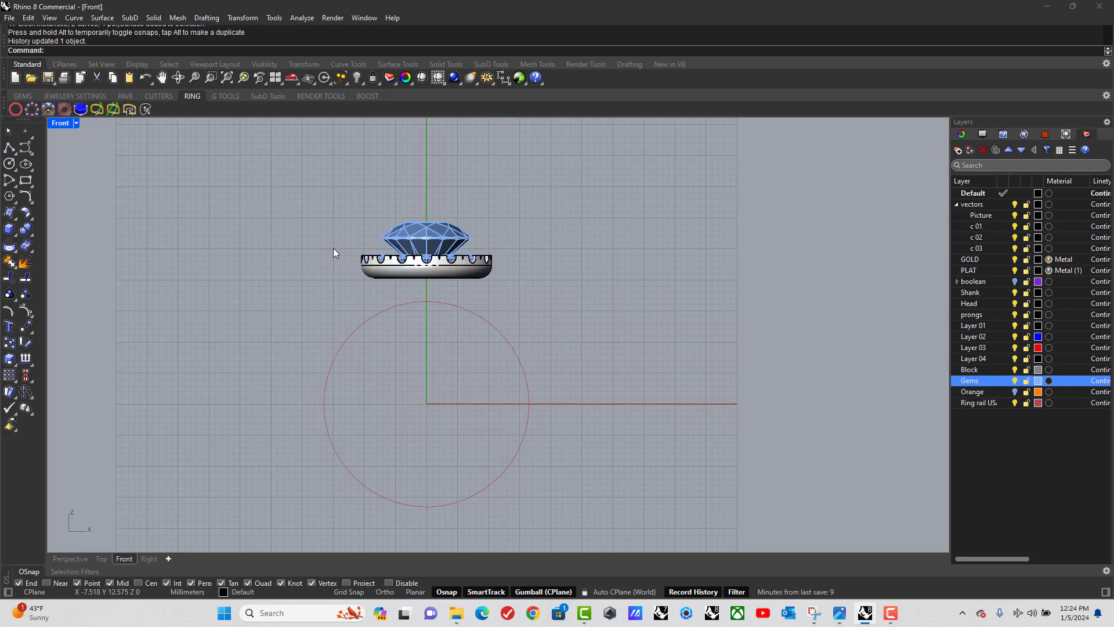
Step: Raise the halo band about 1.15 mm and reframe the Front view
left_click_drag(334, 248, 521, 291)
scroll(406, 235, "up", 5)
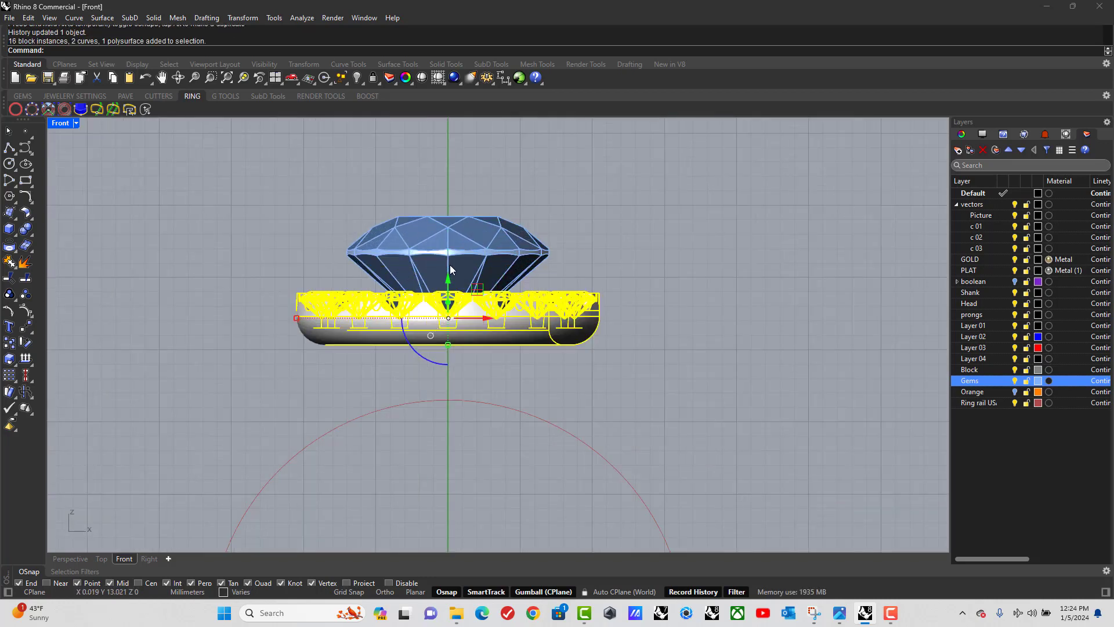
left_click_drag(450, 267, 836, 285)
left_click(740, 380)
scroll(466, 288, "down", 4)
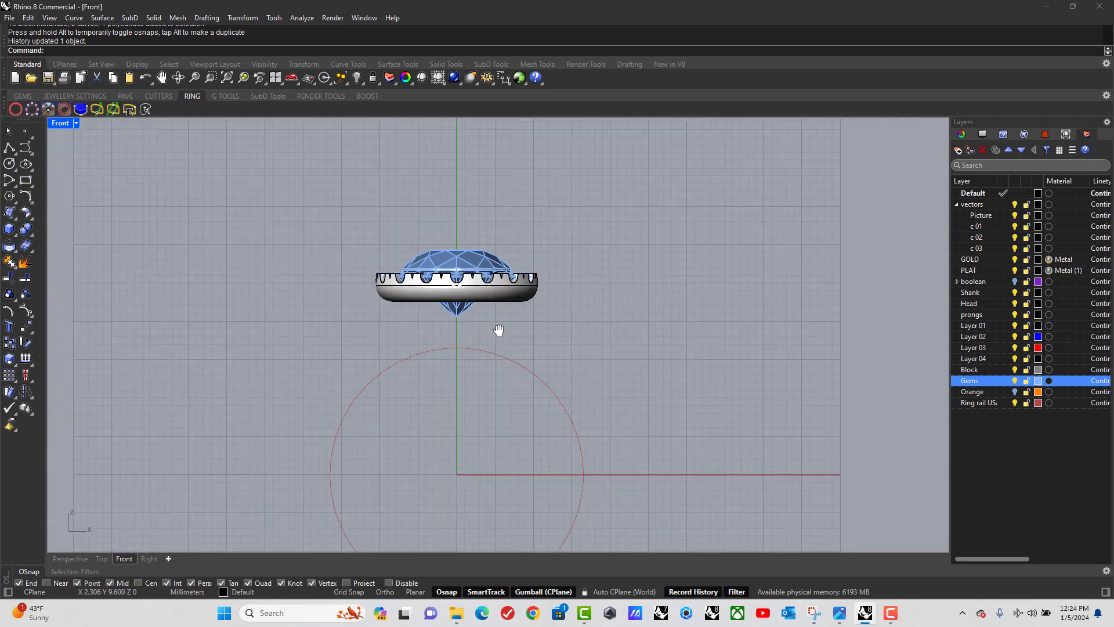
right_click_drag(497, 320, 493, 300)
right_click_drag(442, 349, 502, 276)
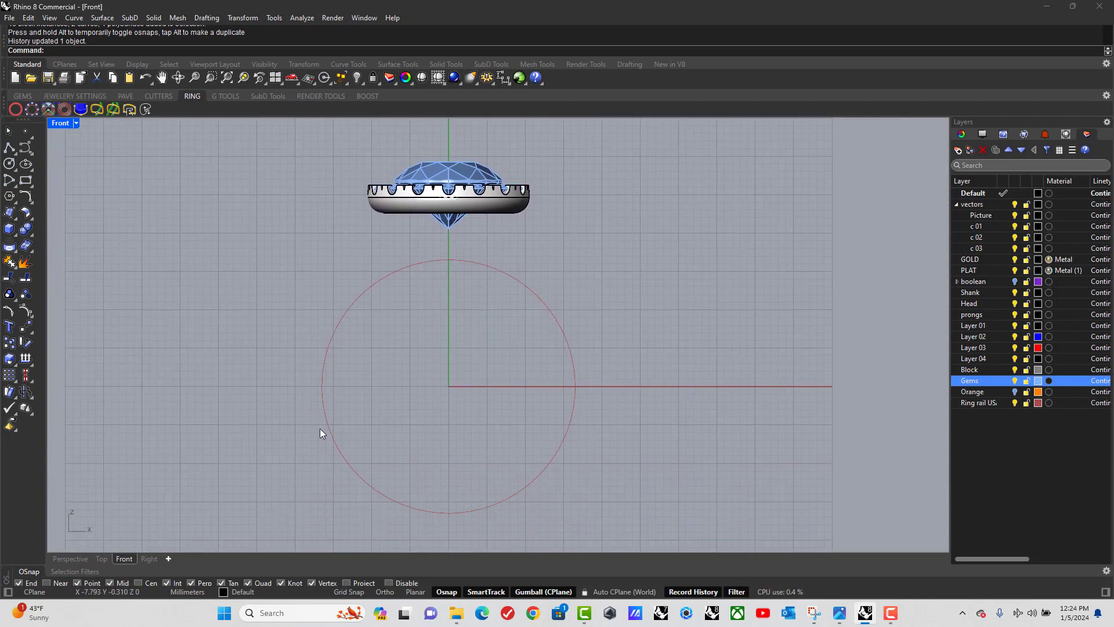
Step: In the maximized Right view, start a 1.8 mm diameter circle at the rail's bottom point
double_click(58, 123)
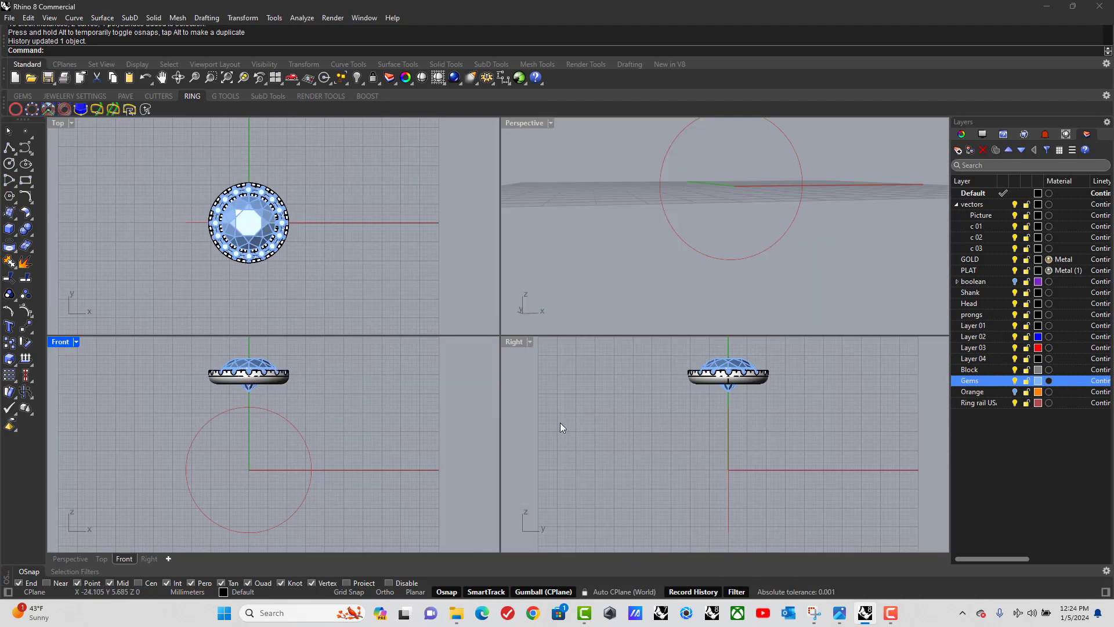
double_click(513, 343)
scroll(493, 382, "up", 2)
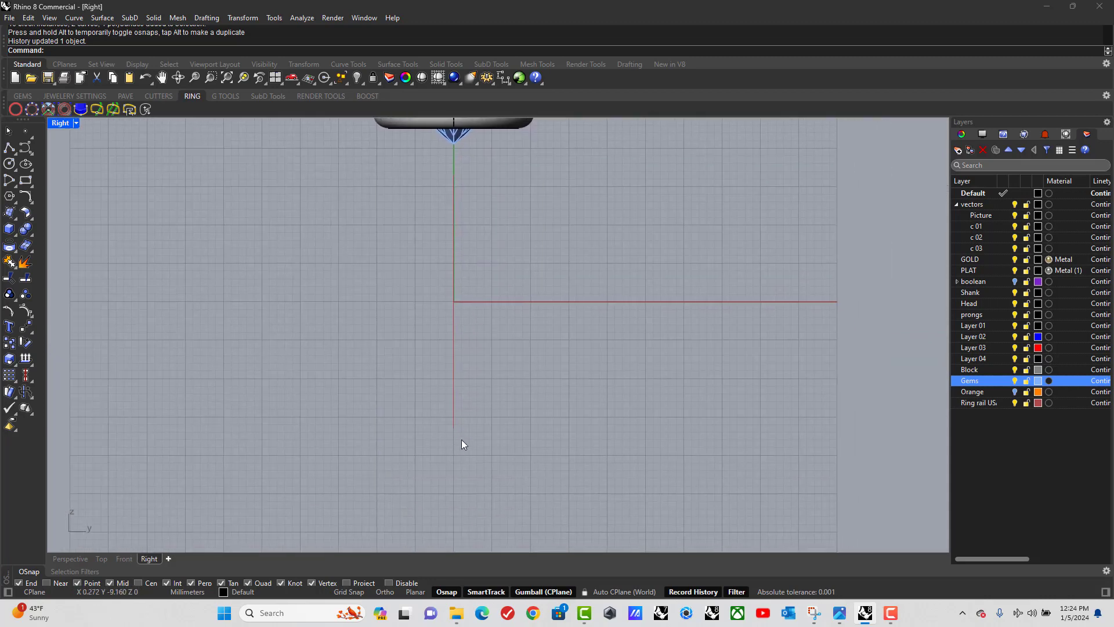
left_click(16, 170)
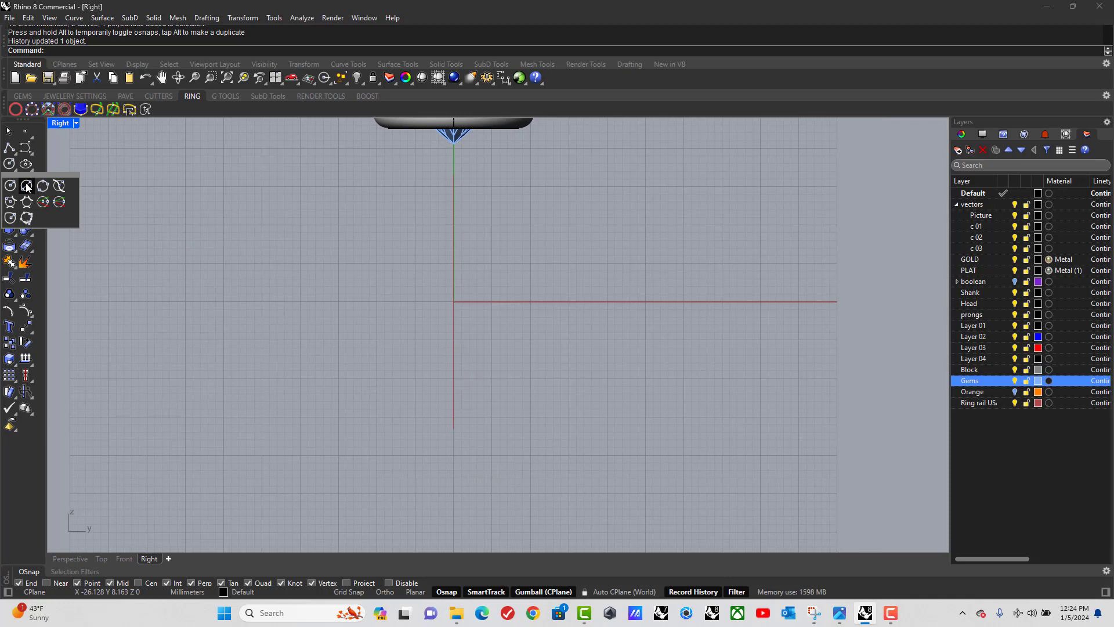
left_click(26, 185)
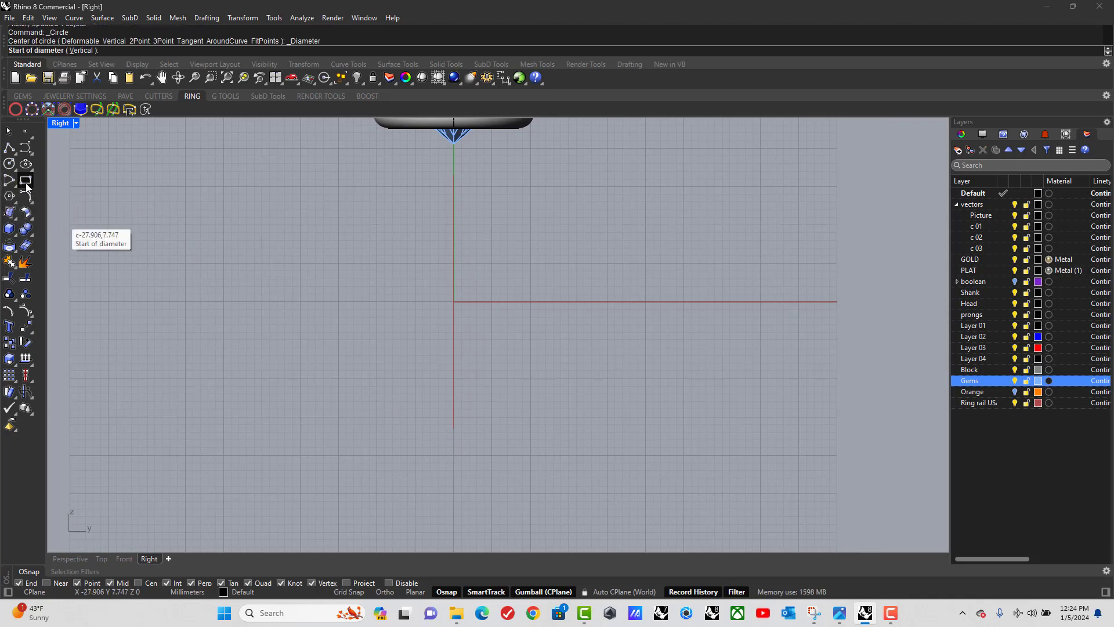
left_click(454, 428)
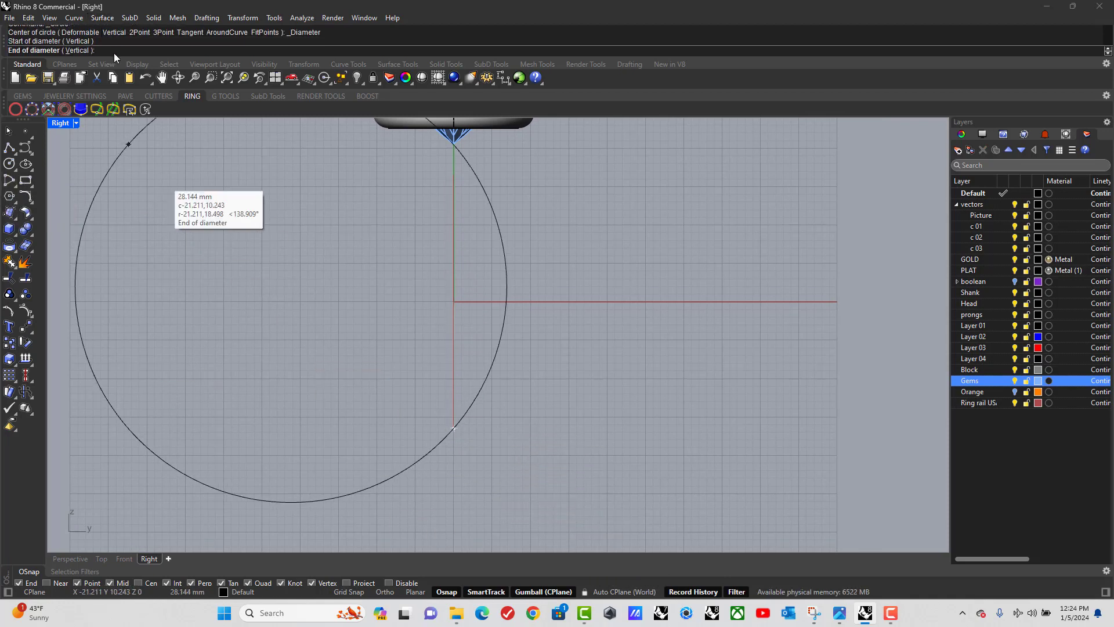
type("1.8")
key("Return")
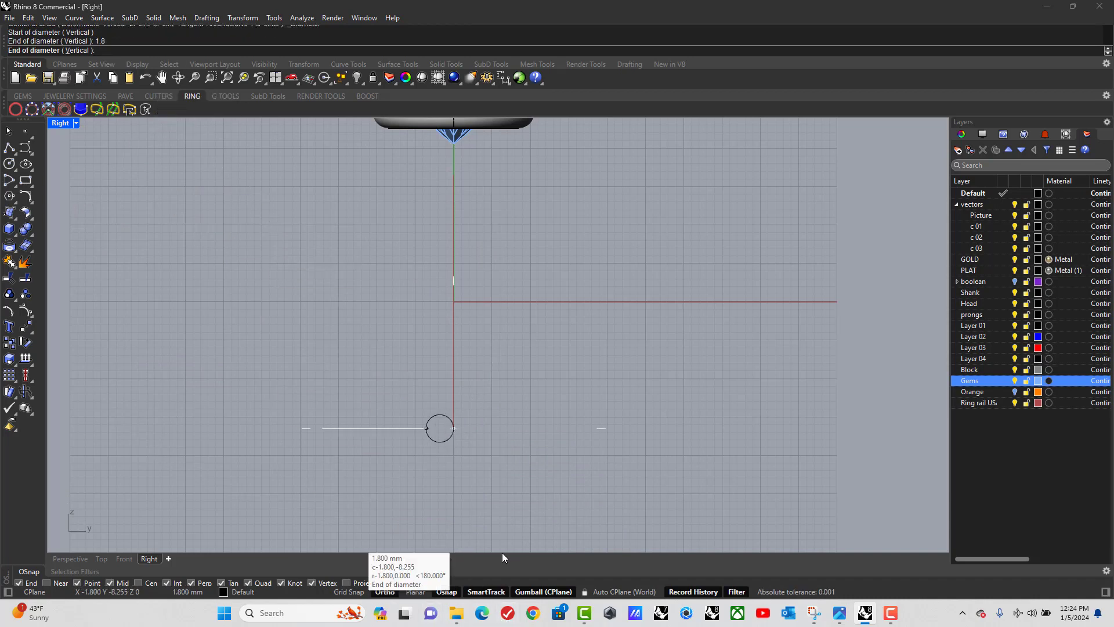
Step: Finish the 1.8 mm circle and select the ring-size circle in maximized Perspective
left_click(468, 528)
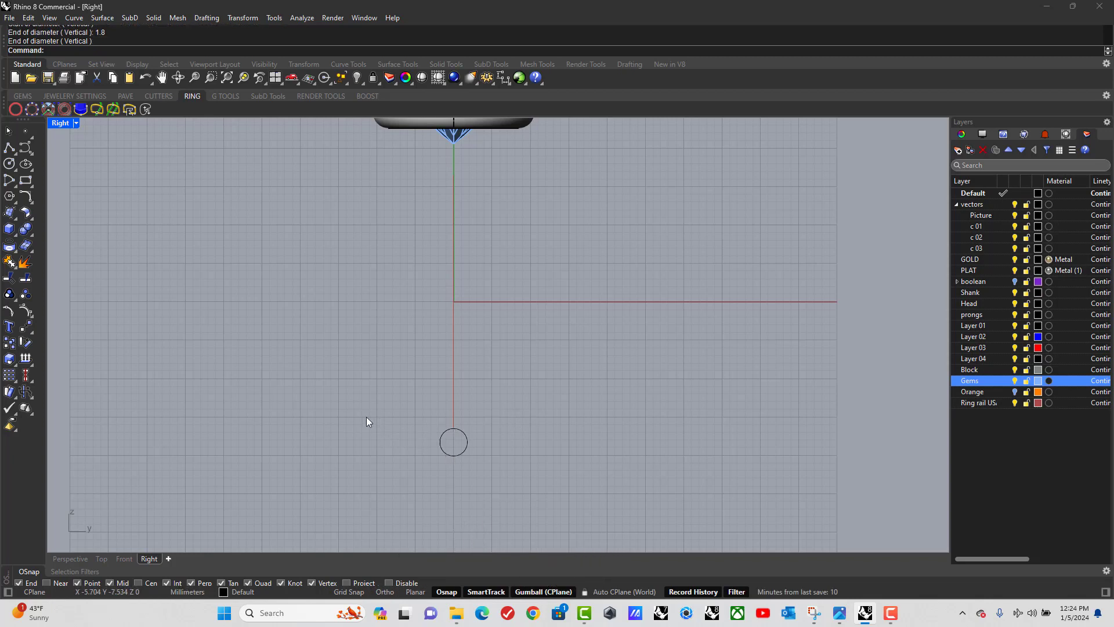
double_click(63, 123)
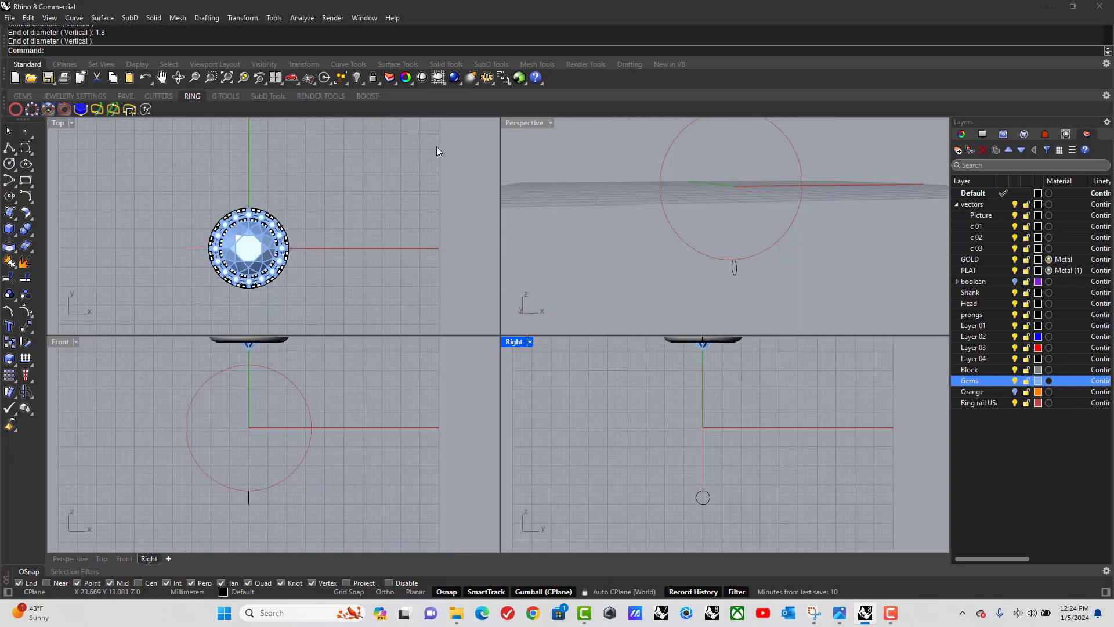
double_click(532, 123)
right_click_drag(584, 337, 418, 437)
left_click_drag(483, 343, 483, 343)
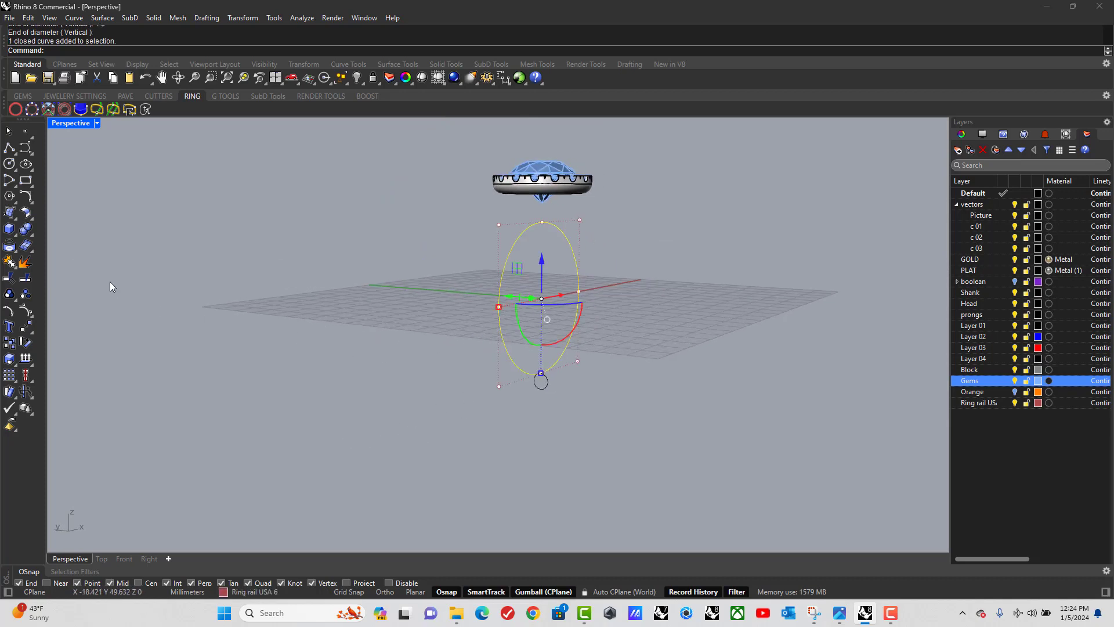
Step: Sweep the 1.8 mm circle along the ring-size rail with Sweep 1 Rail
left_click(16, 218)
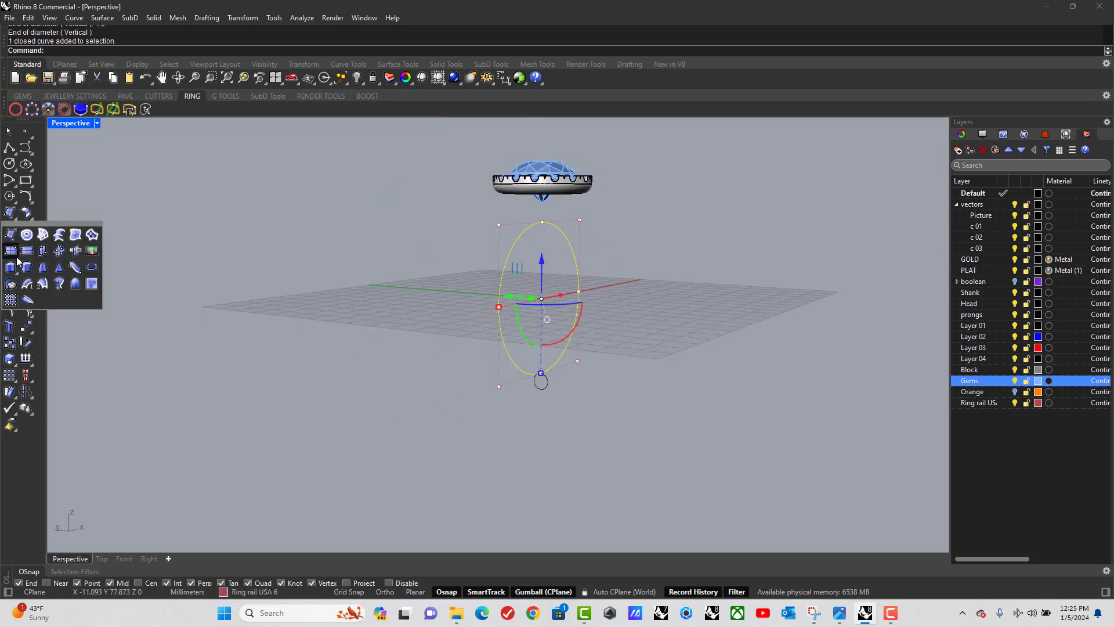
left_click(28, 286)
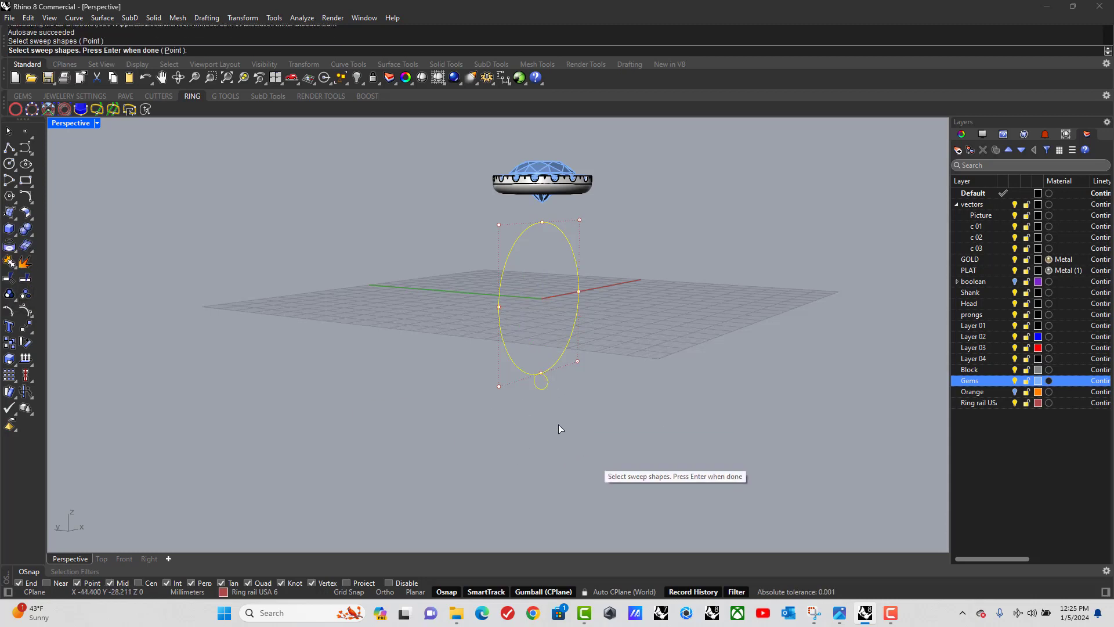
key("Return")
key("Return")
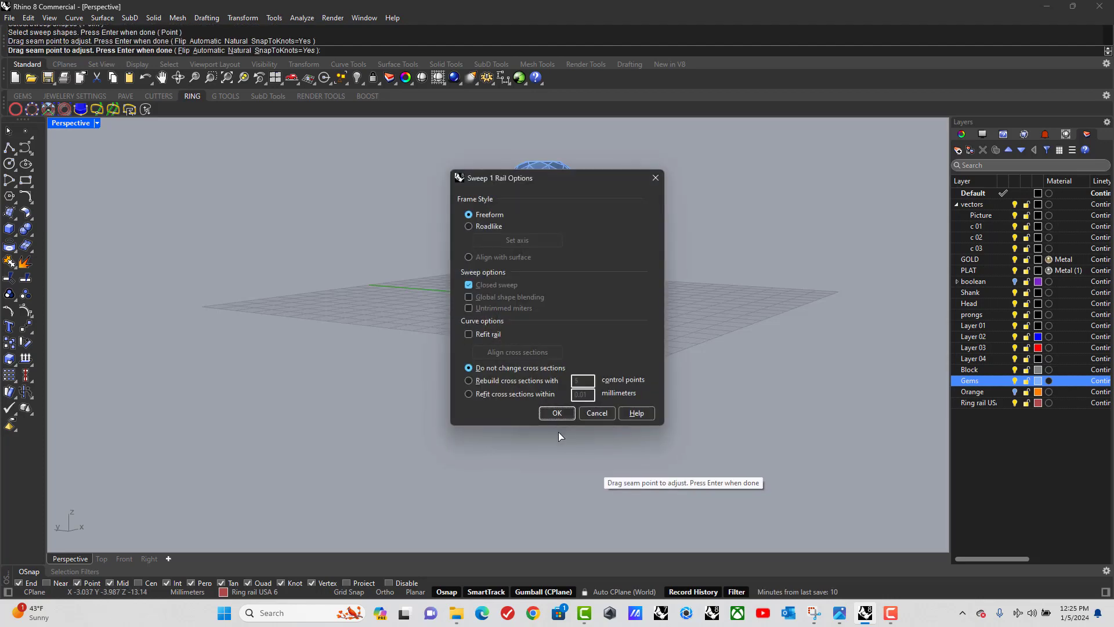
left_click(552, 413)
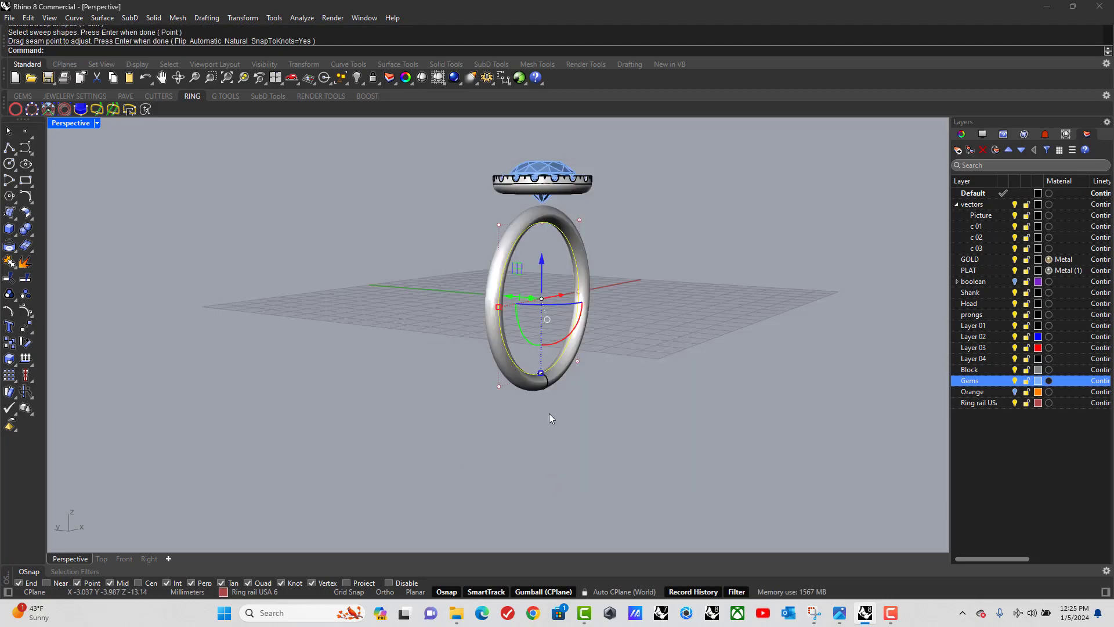
left_click(423, 224)
scroll(528, 214, "up", 3)
right_click_drag(510, 218, 577, 219)
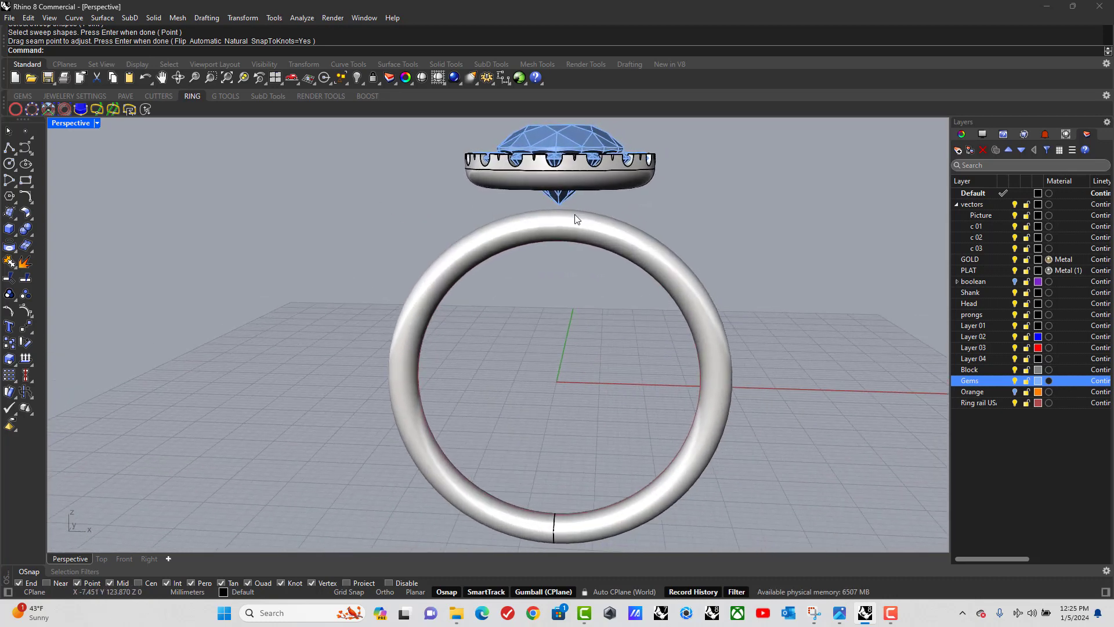
Step: In the maximized Top view, turn off the Gems layer
double_click(62, 122)
double_click(59, 124)
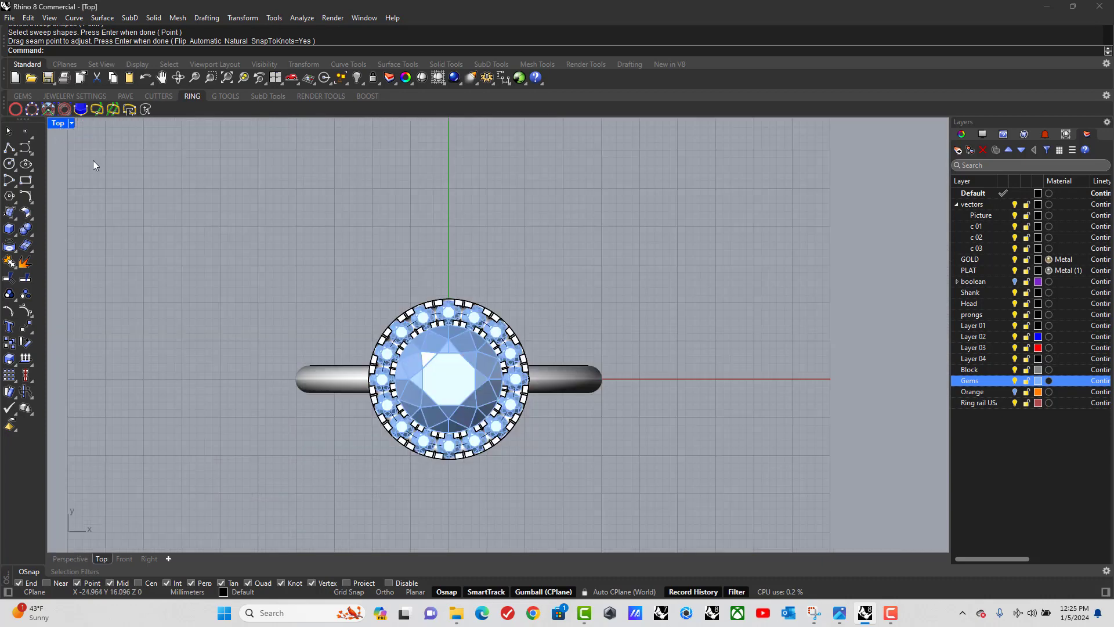
left_click(459, 393)
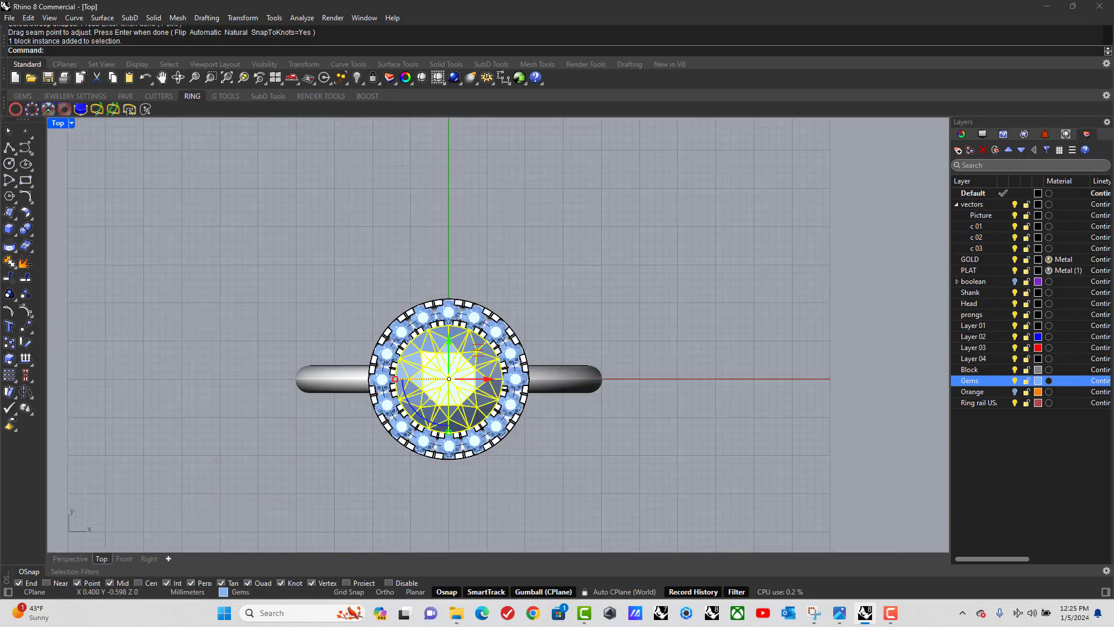
left_click(1015, 380)
scroll(451, 351, "up", 2)
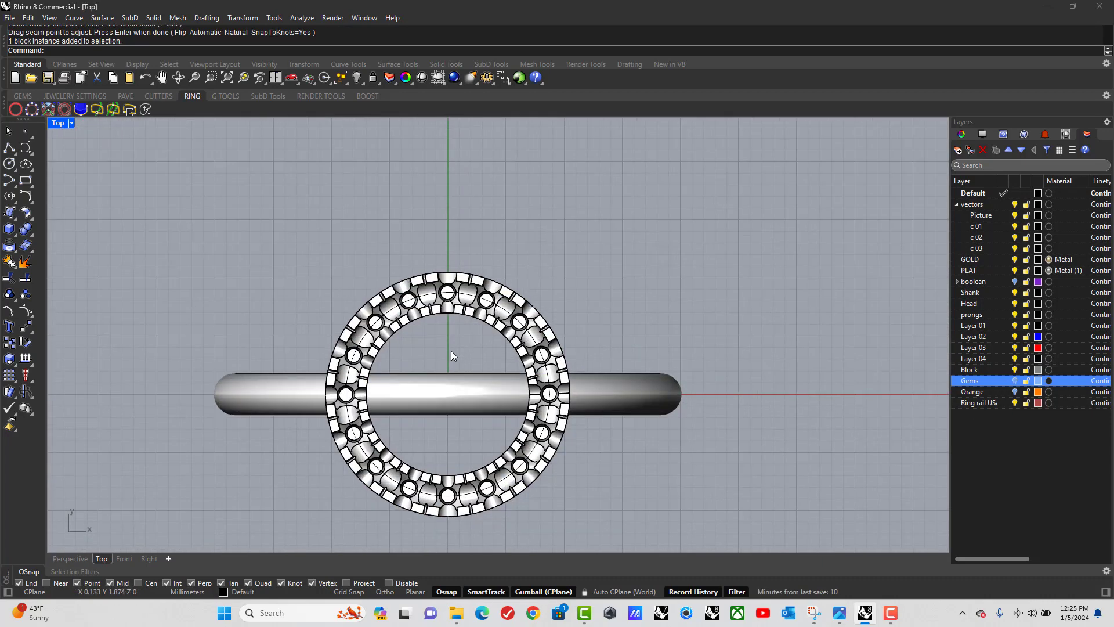
Step: Draw a 1.5 mm diameter circle centred at 0, then maximize Perspective
left_click(9, 165)
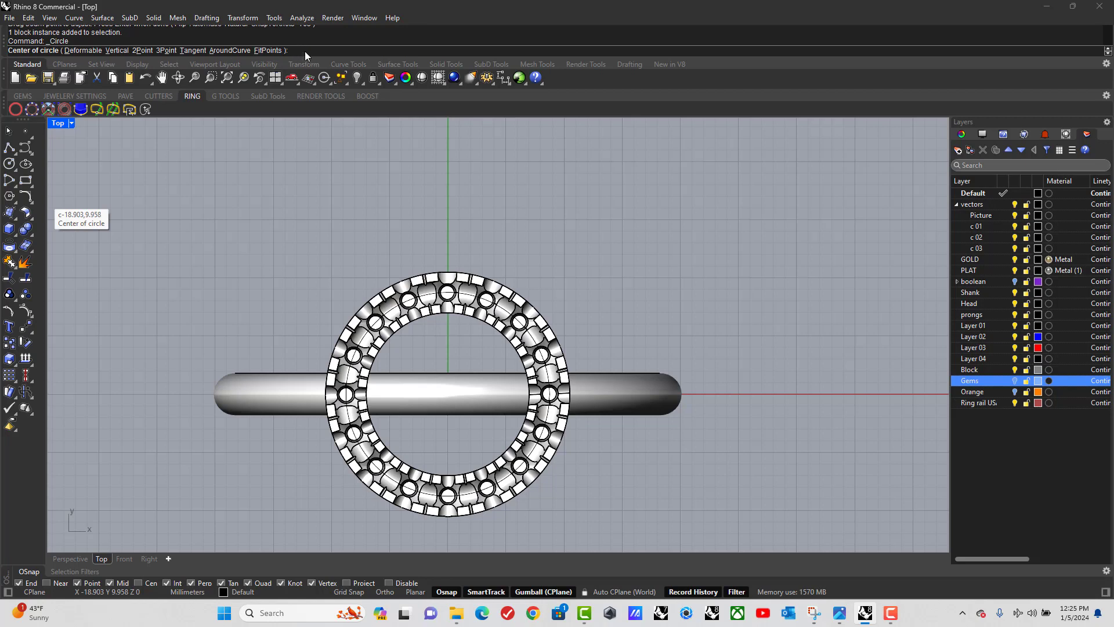
type("0")
key("Return")
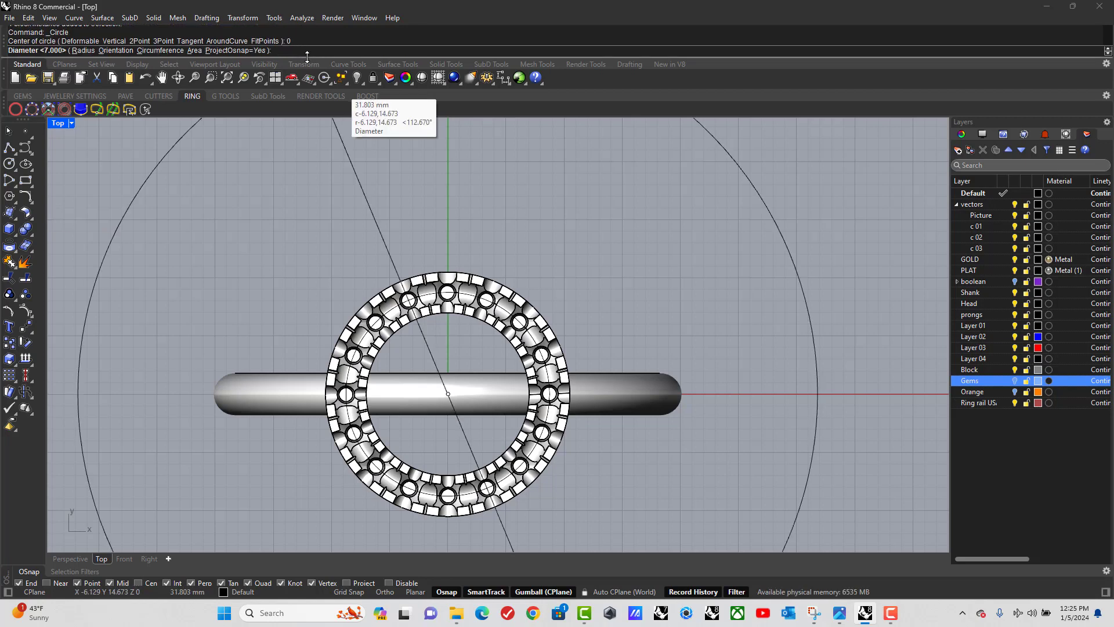
type("1.5")
key("Return")
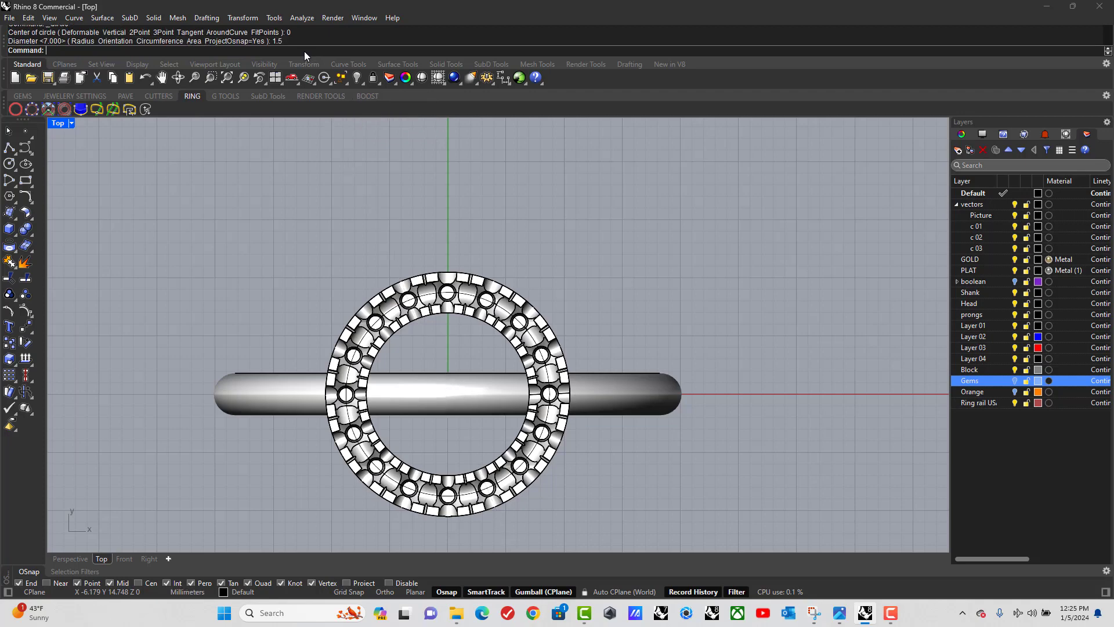
double_click(59, 124)
double_click(527, 125)
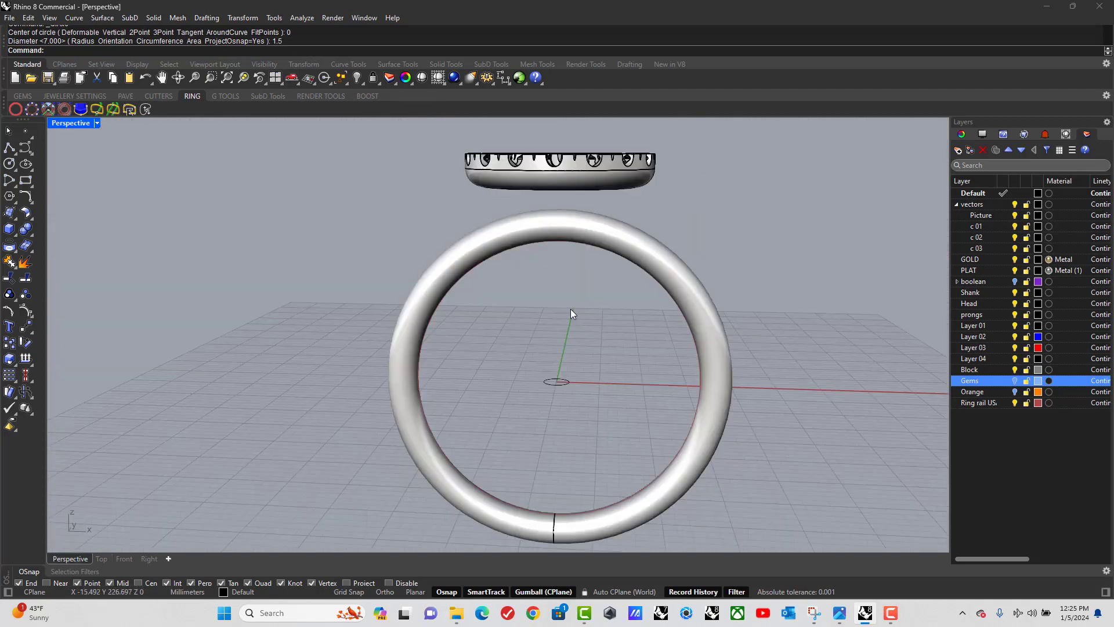
scroll(563, 394, "up", 4)
Step: Draw a 1.4 mm diameter circle beside the small 1.5 mm circle in the Front view
left_click(547, 375)
double_click(90, 129)
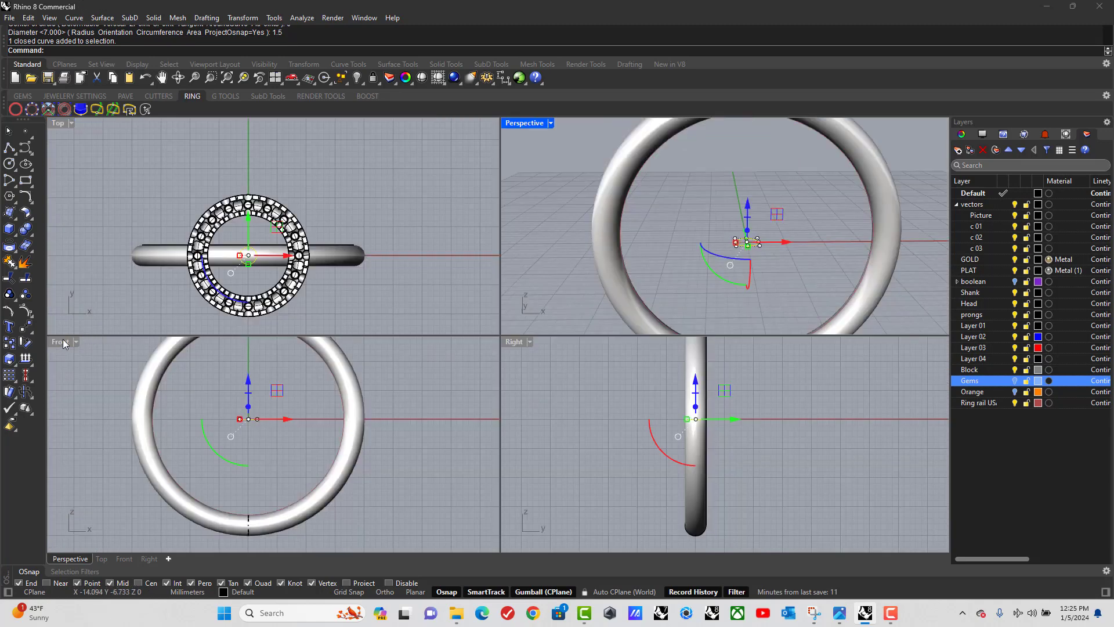
double_click(61, 340)
scroll(400, 284, "up", 3)
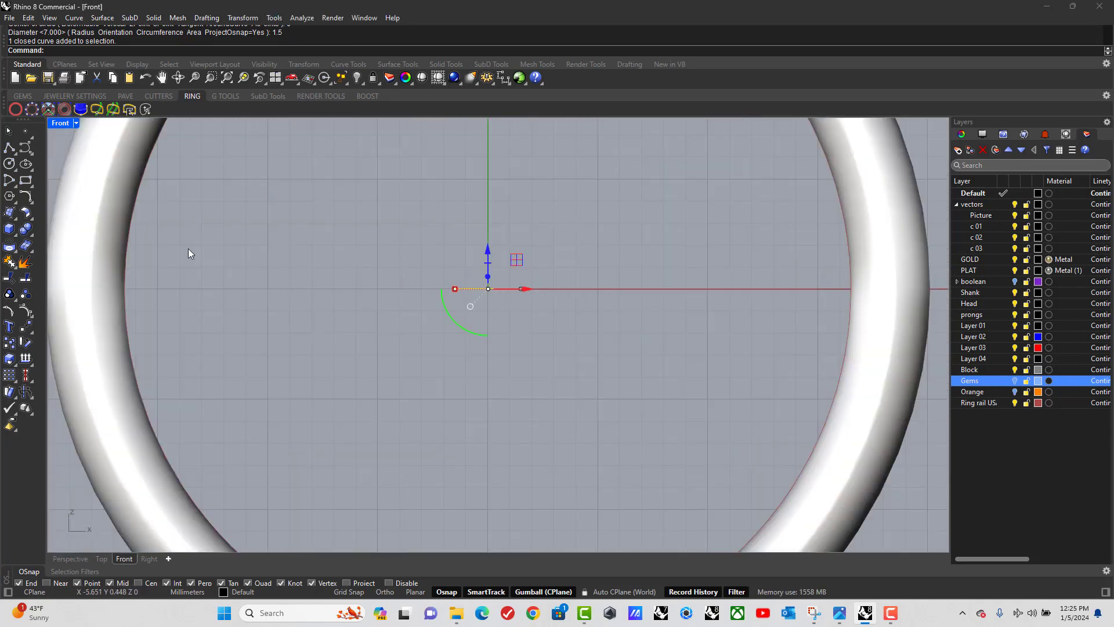
left_click(17, 168)
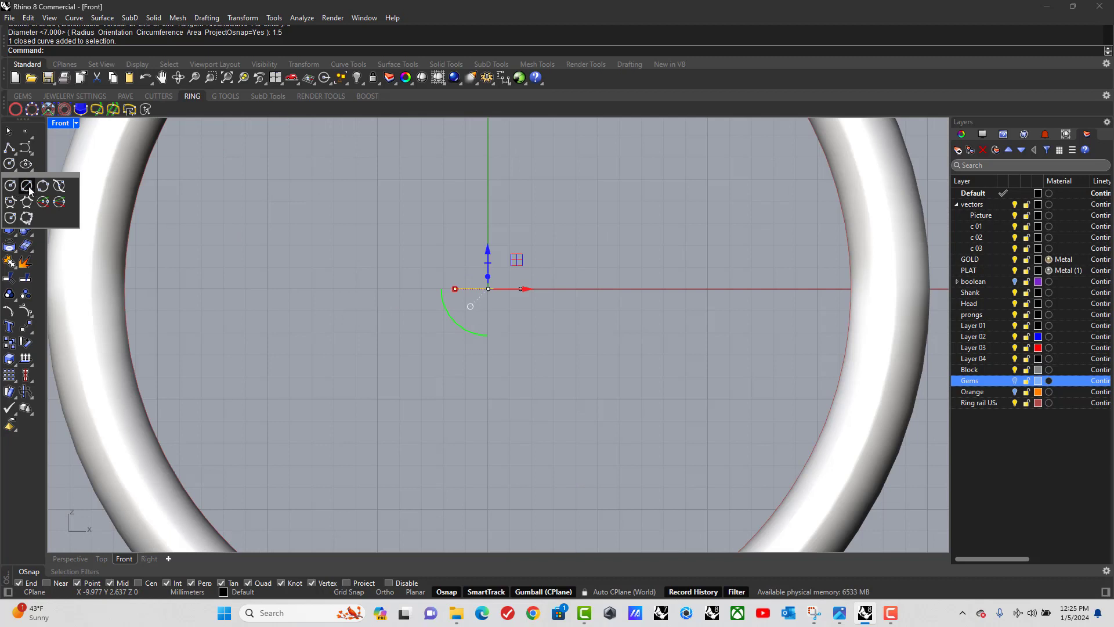
left_click(26, 186)
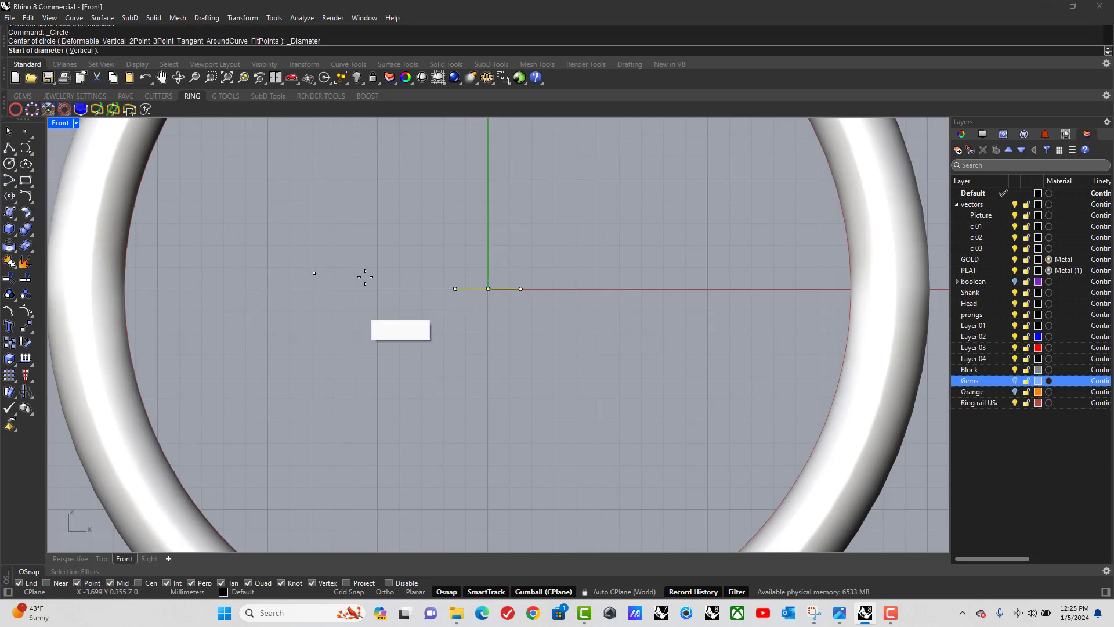
left_click(454, 289)
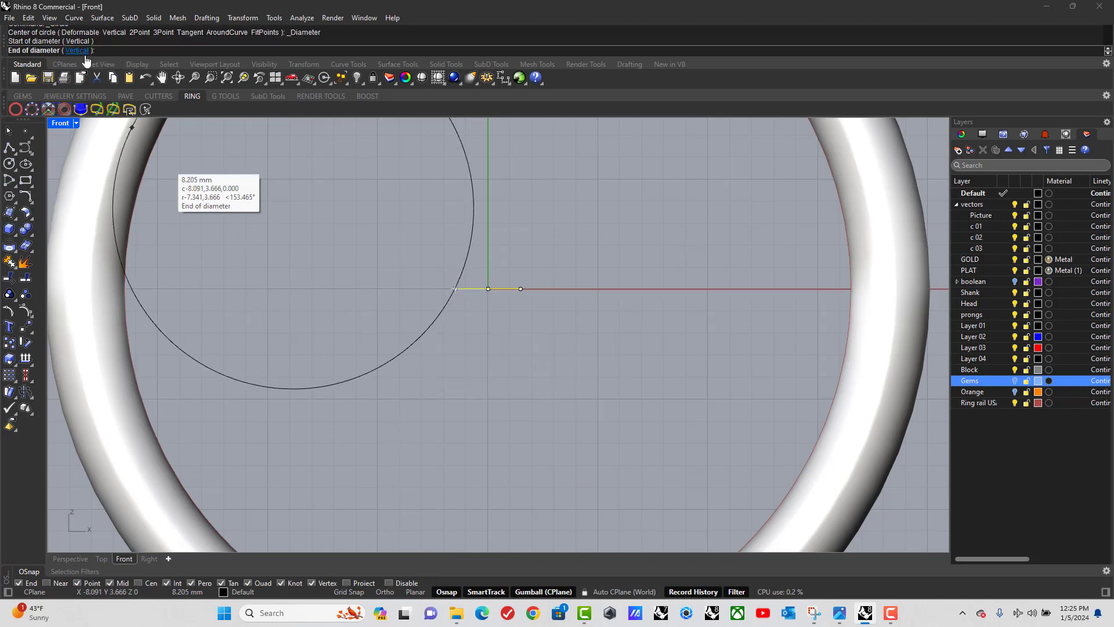
type("1")
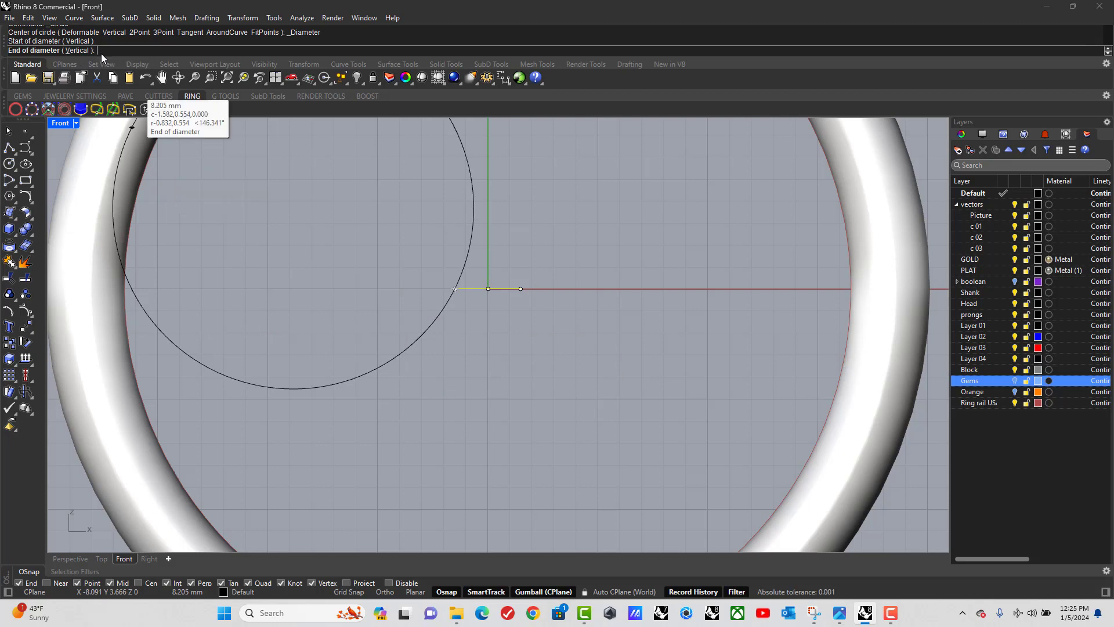
type(".4")
key("Return")
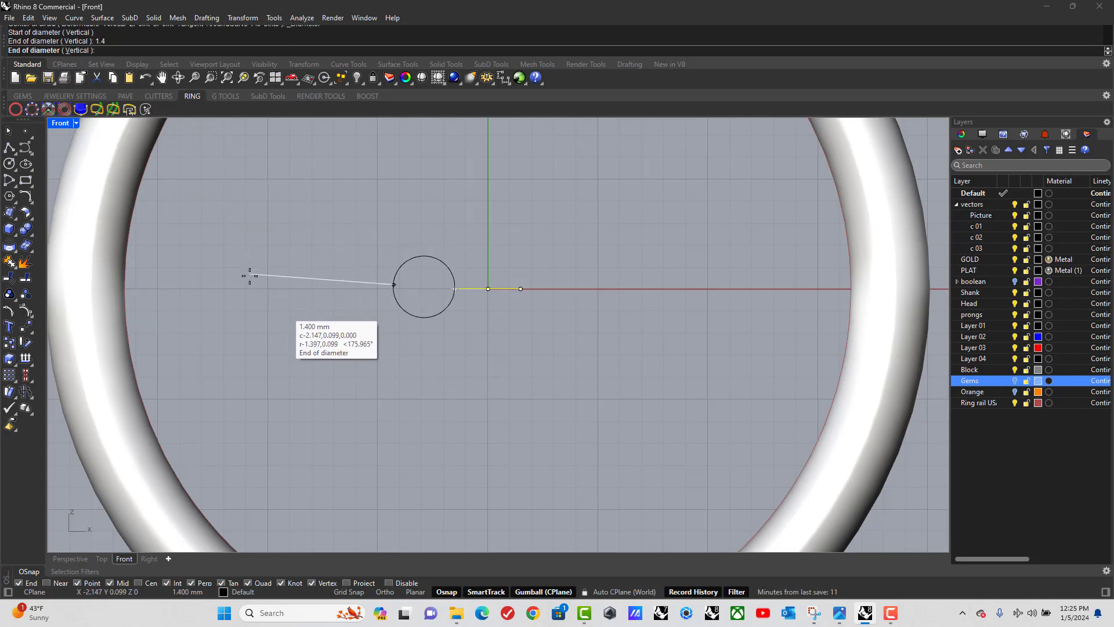
key("shift")
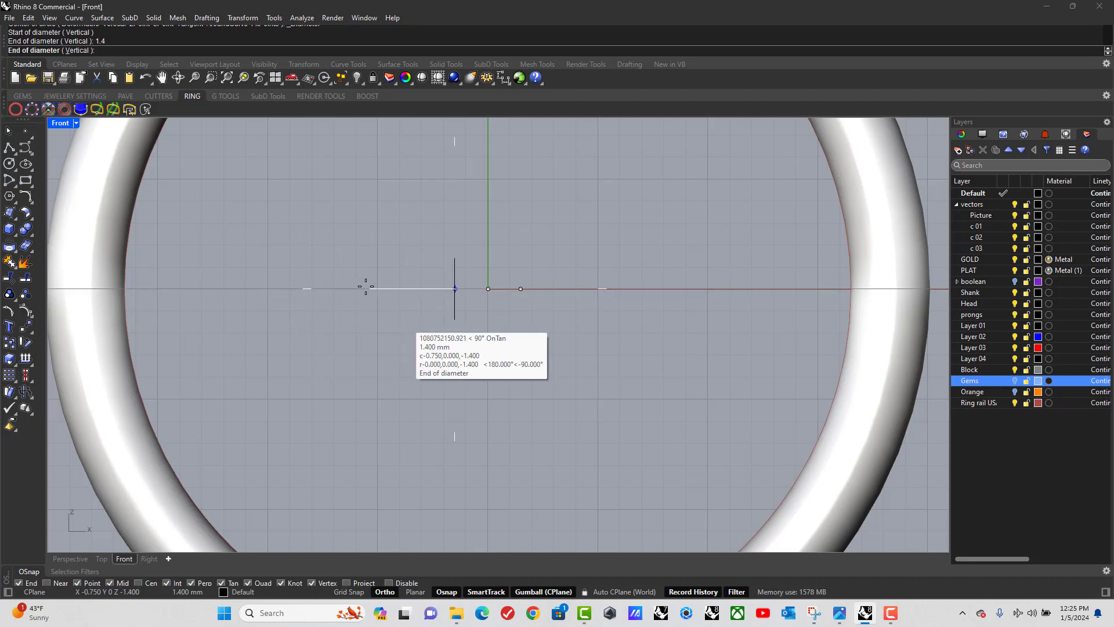
left_click(261, 292)
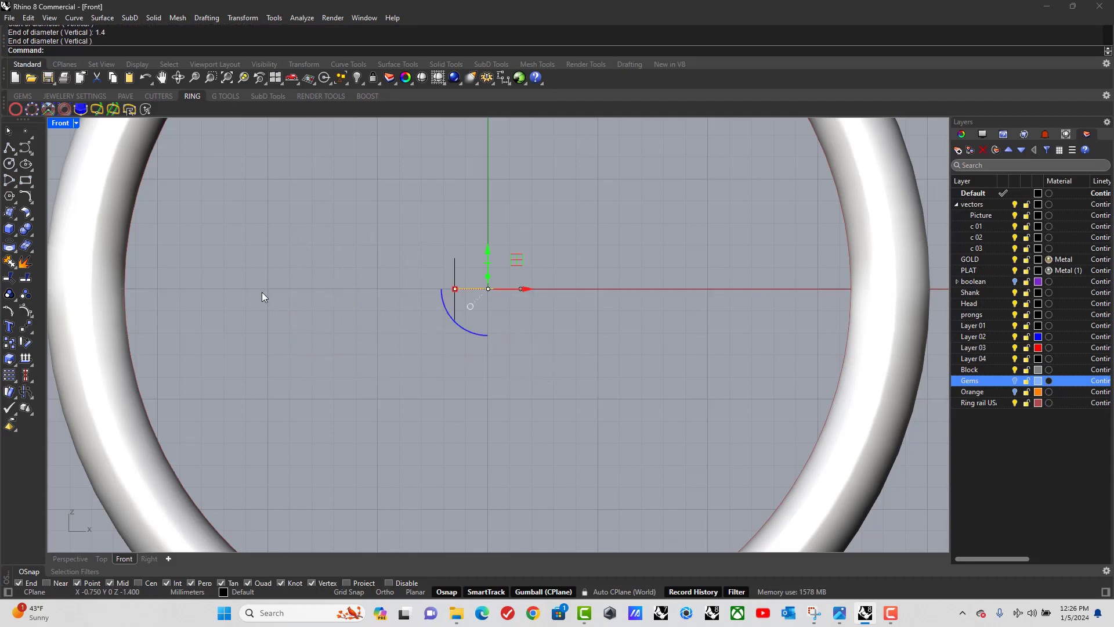
Step: Restore the deleted 1.4 mm circle and rotate it 90° in Perspective
key("Delete")
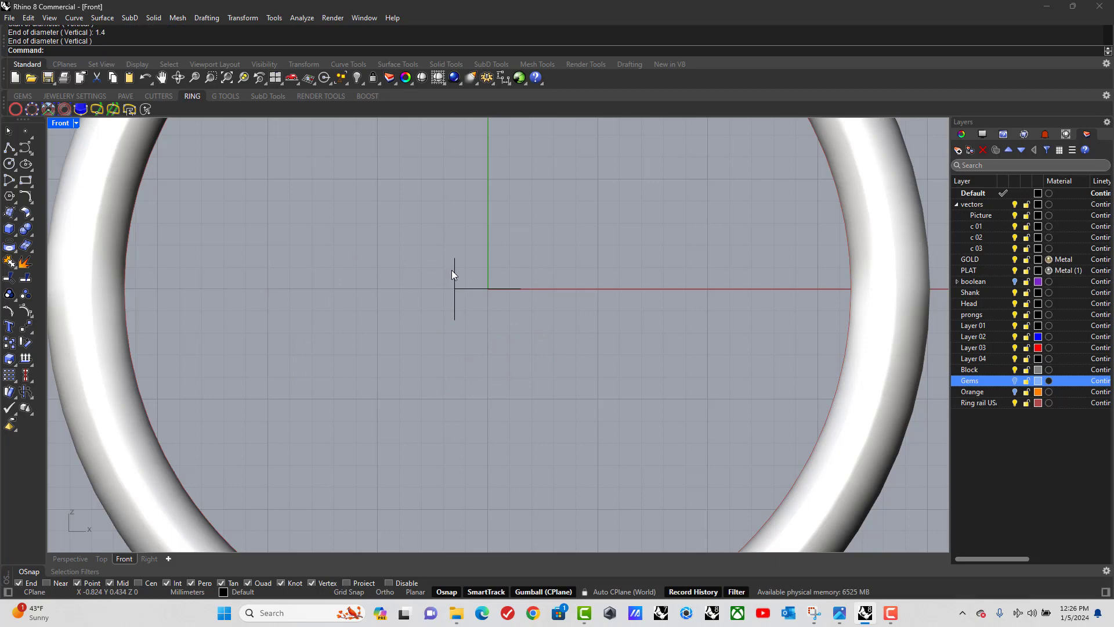
key("ctrl+z")
double_click(58, 122)
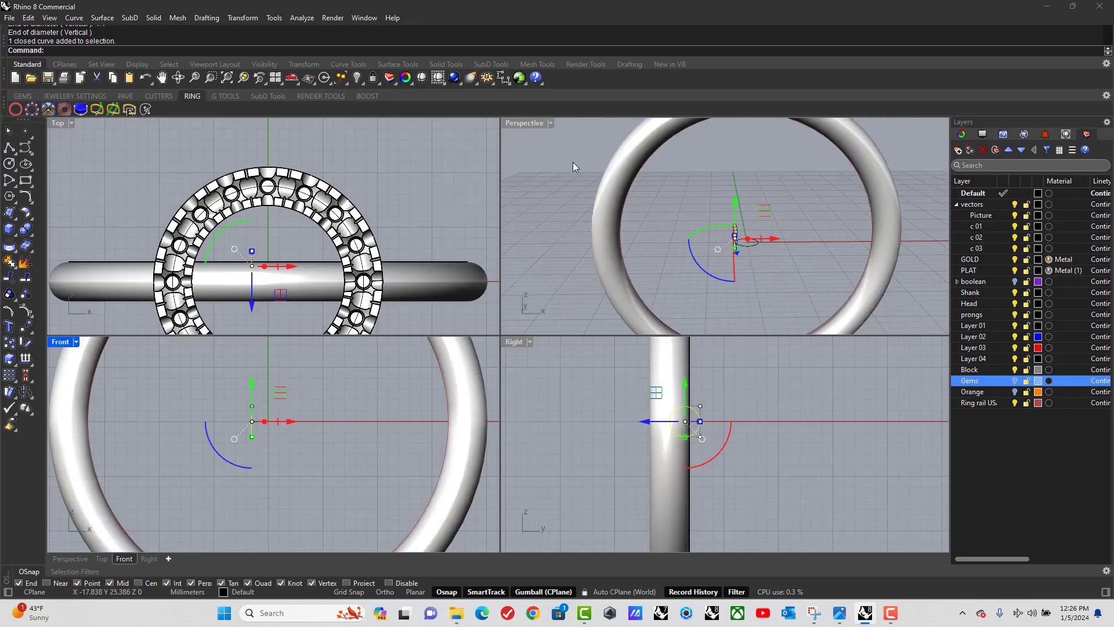
double_click(524, 122)
right_click_drag(551, 261, 526, 364)
left_click(475, 348)
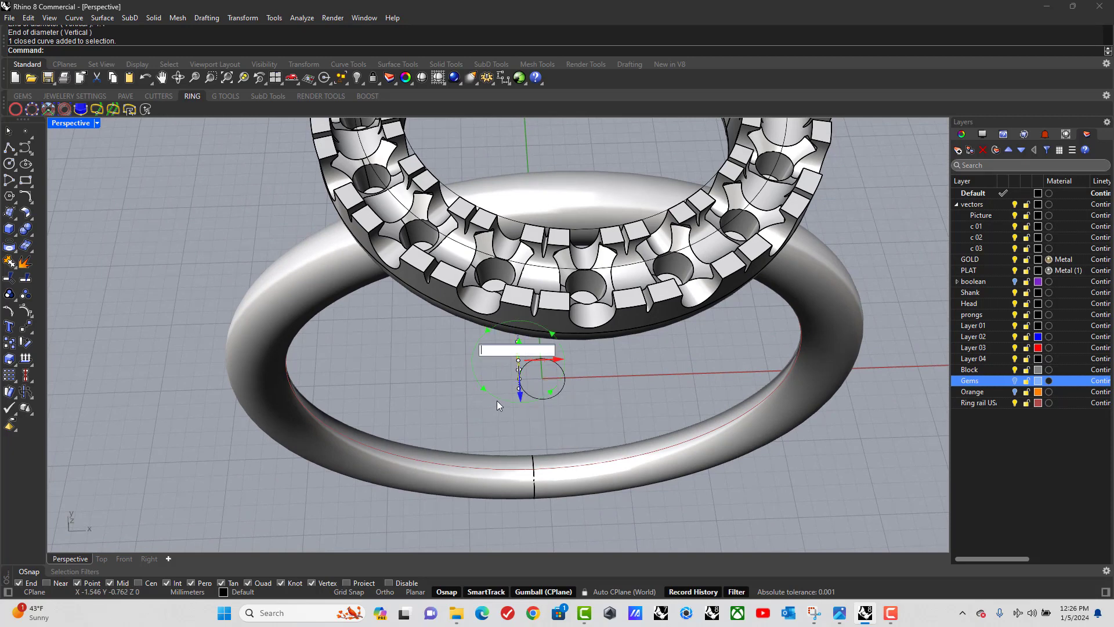
type("90")
key("Return")
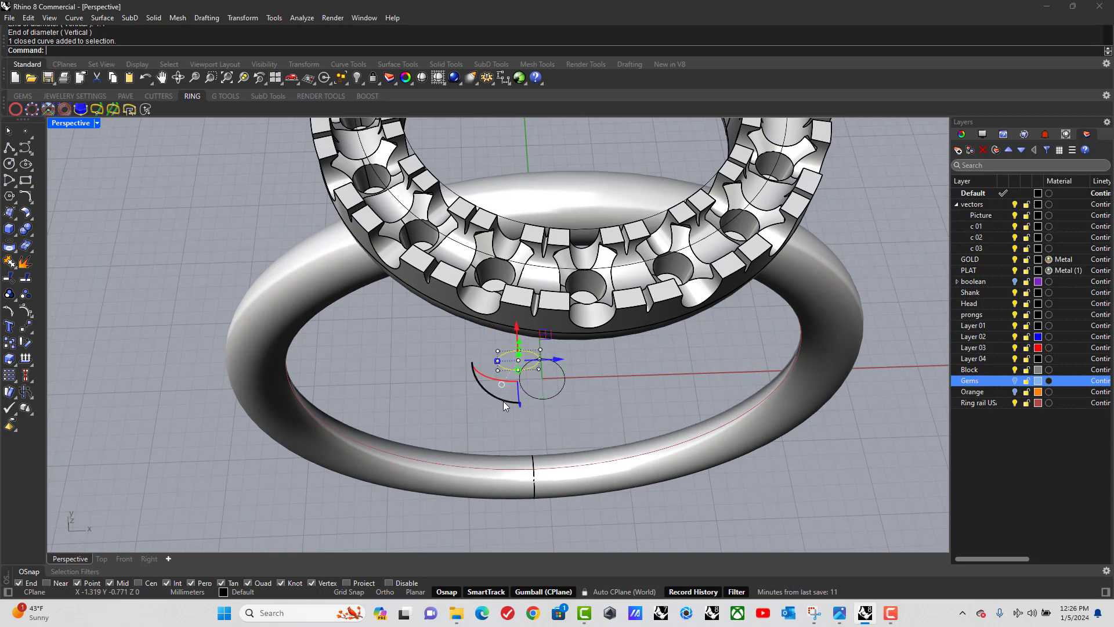
Step: Delete the rotated circle in the Front view
double_click(80, 126)
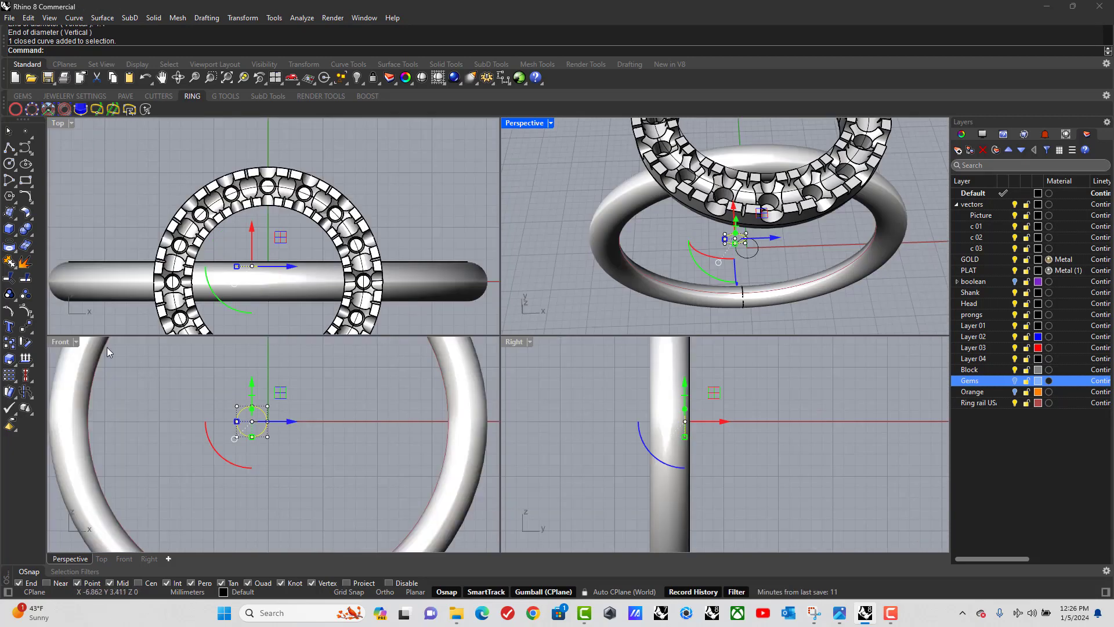
double_click(61, 342)
left_click(447, 277)
left_click(486, 273)
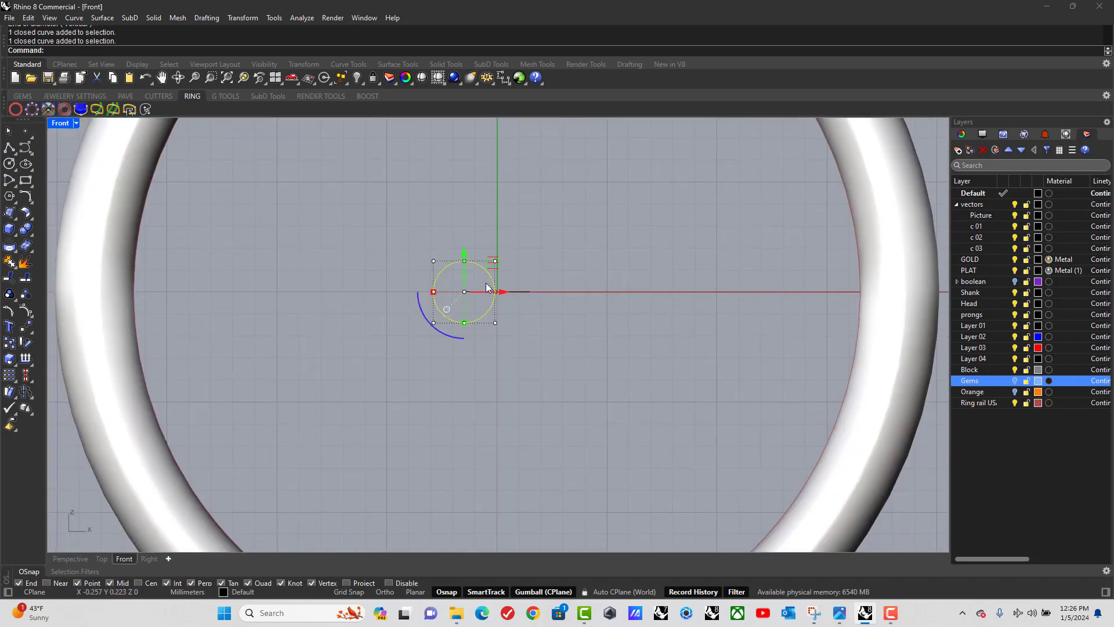
key("Delete")
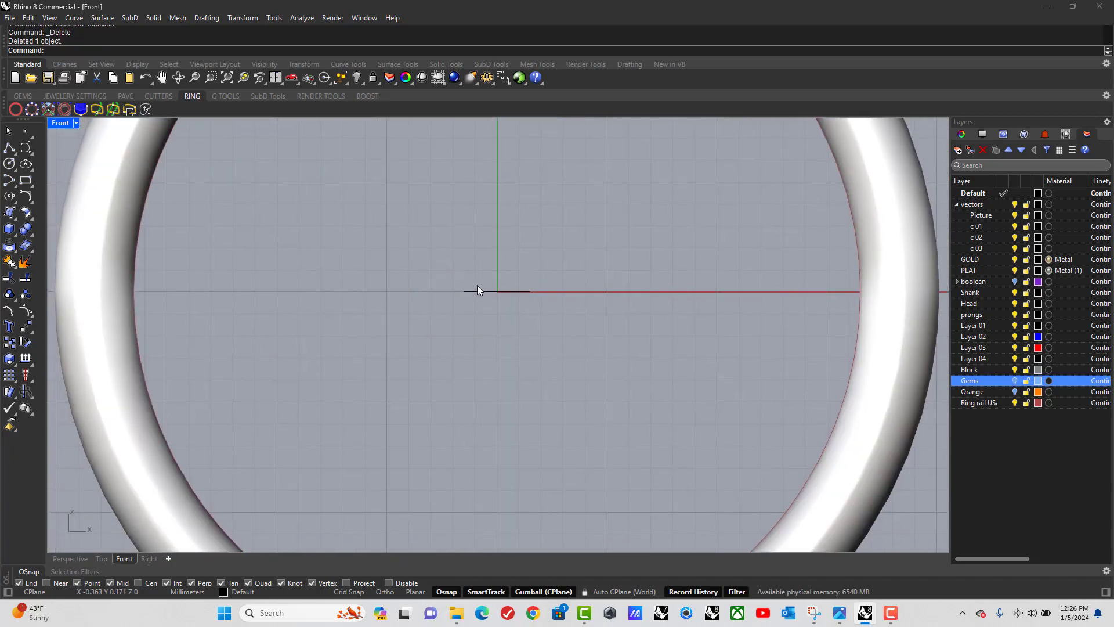
Step: Draw a 1.4 mm diameter circle from the origin extending to the left
left_click(8, 165)
left_click(25, 186)
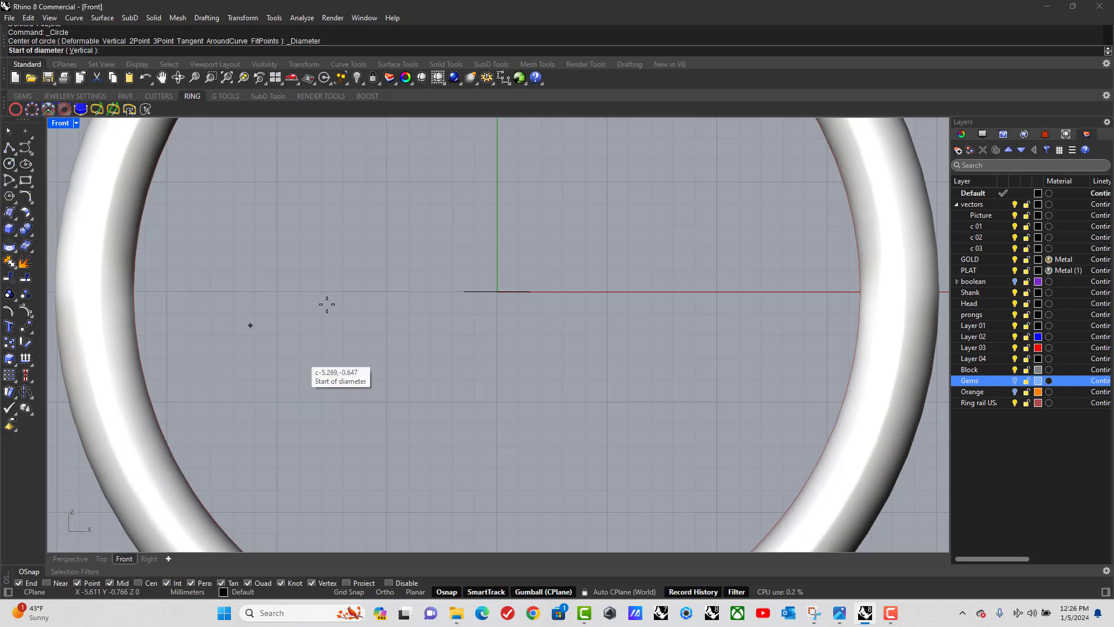
left_click(464, 291)
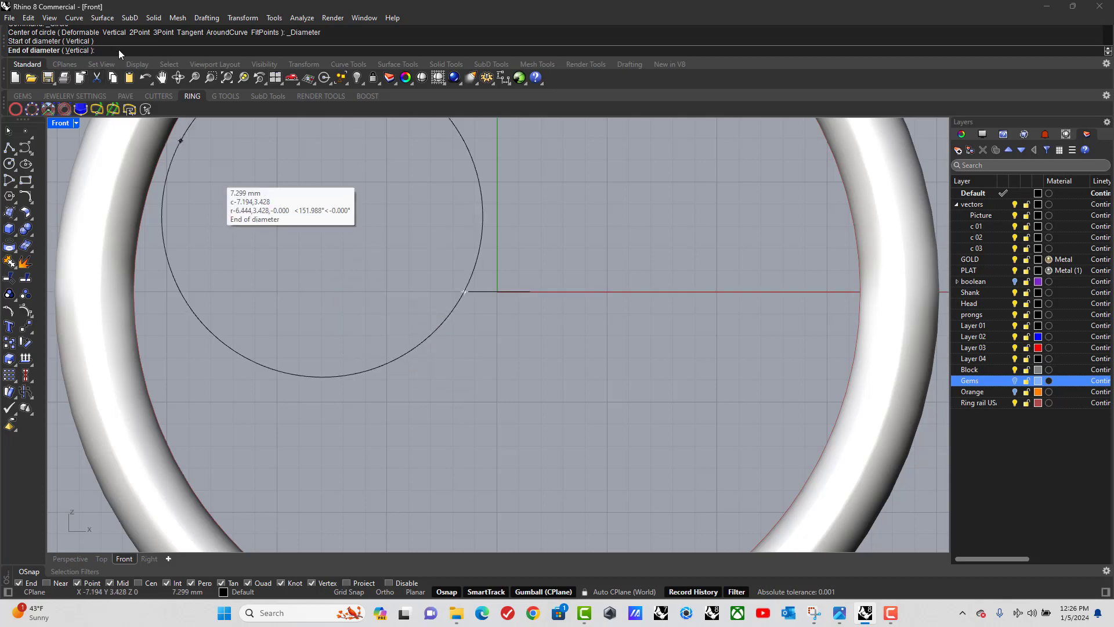
type("1.4")
key("Return")
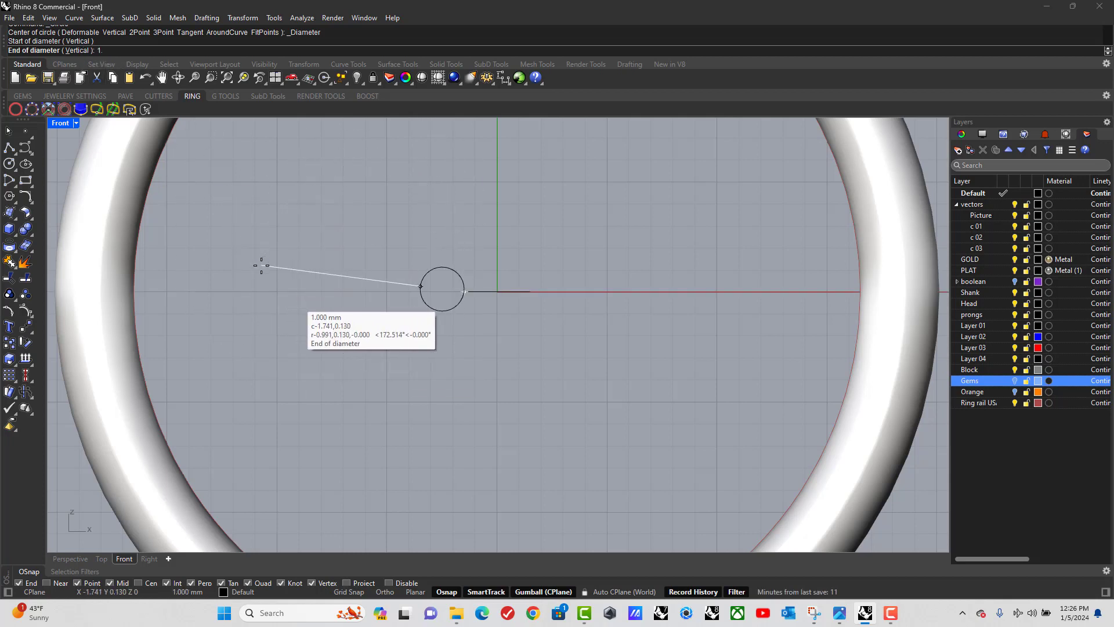
left_click(275, 290)
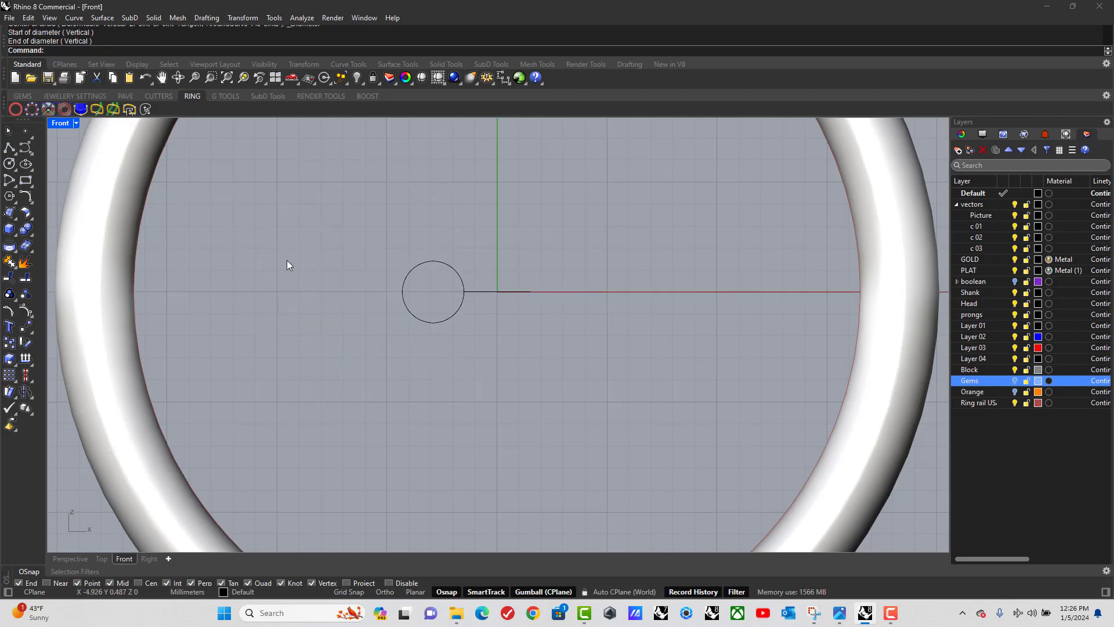
double_click(49, 124)
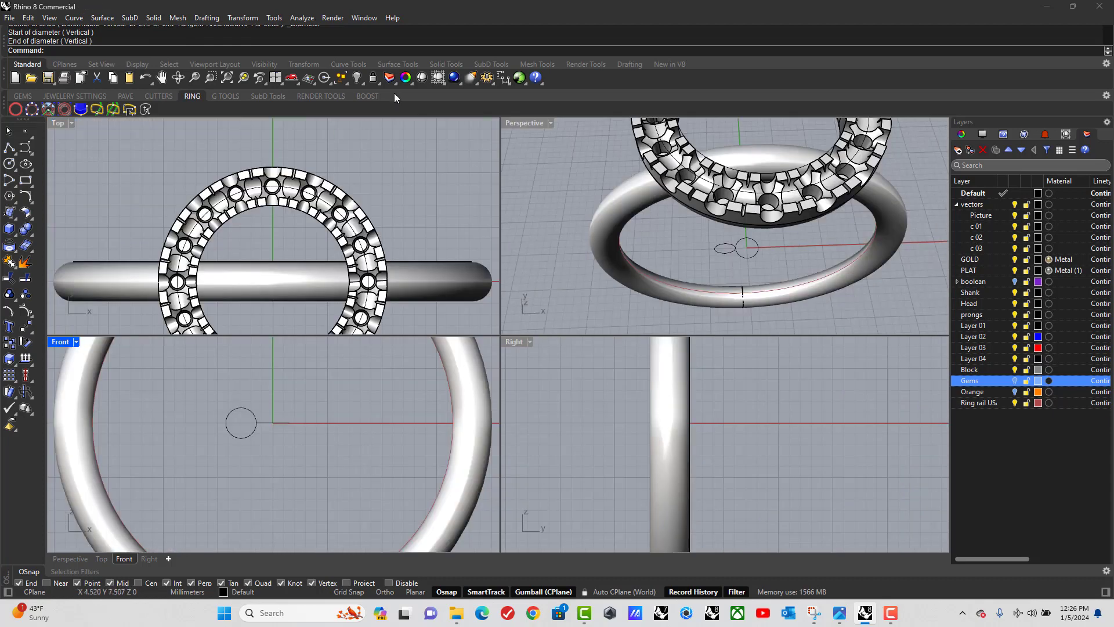
double_click(520, 124)
scroll(537, 348, "up", 5)
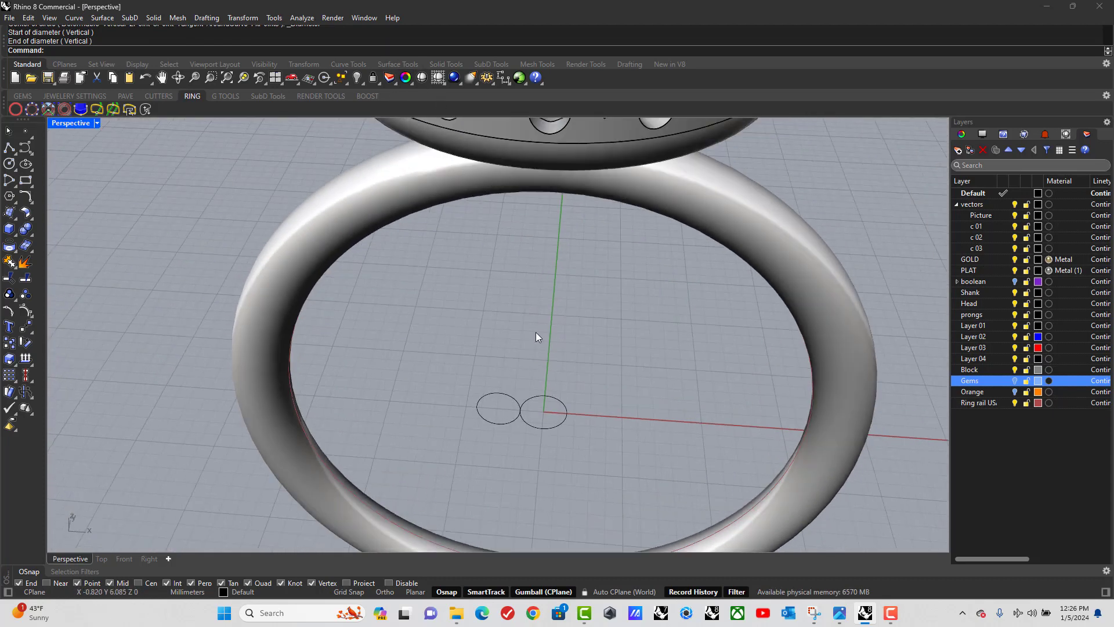
left_click(537, 395)
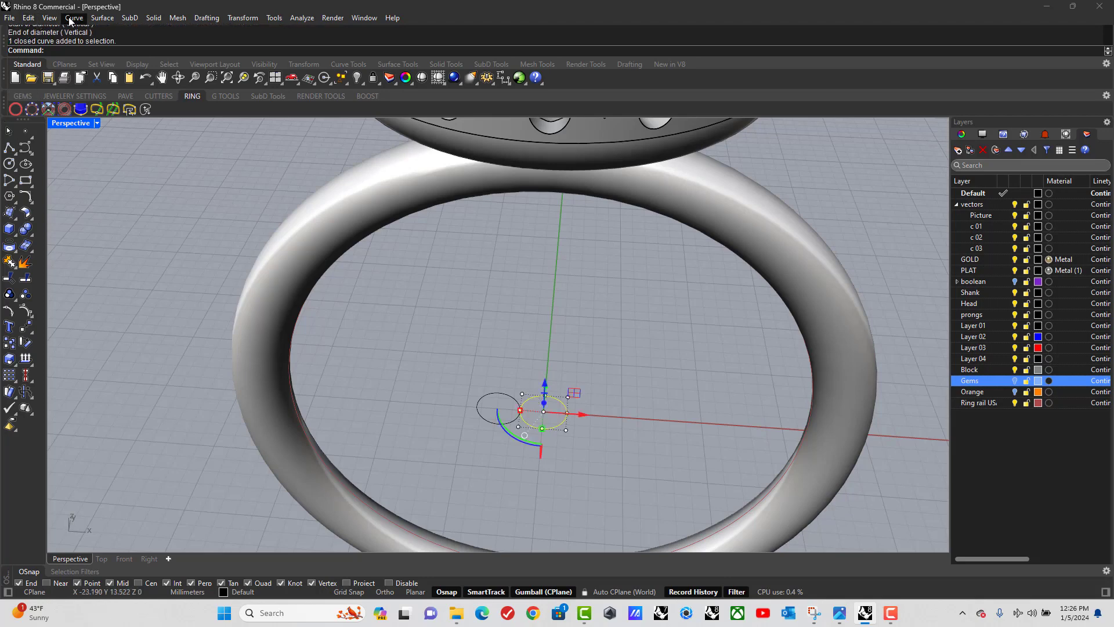
Step: Sweep the upright circle along the flat circle rail to create a torus
left_click(102, 18)
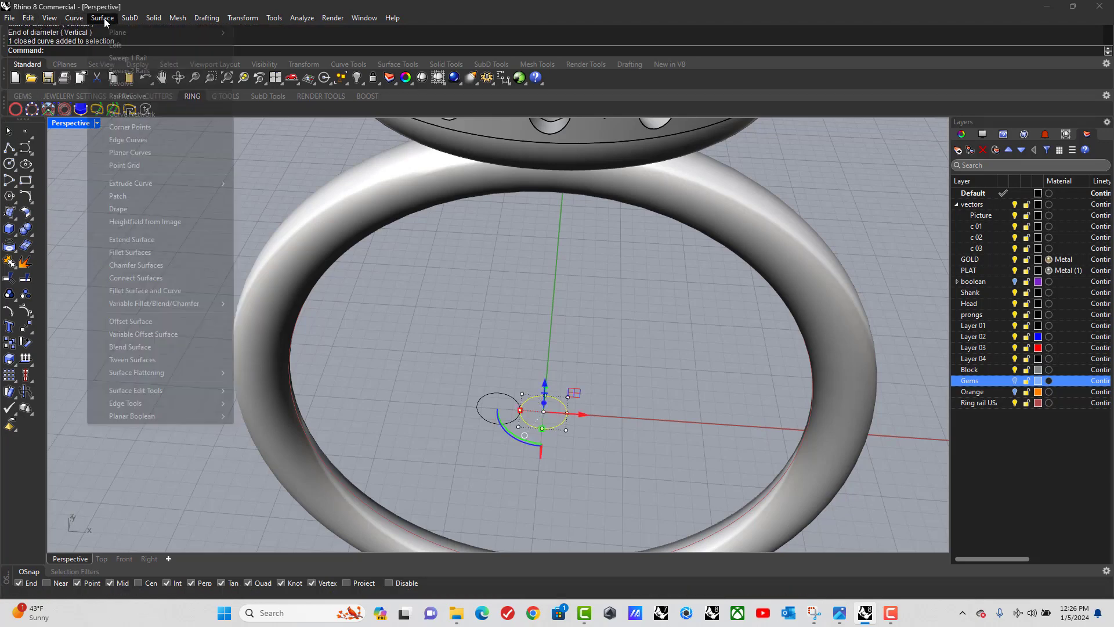
left_click(133, 58)
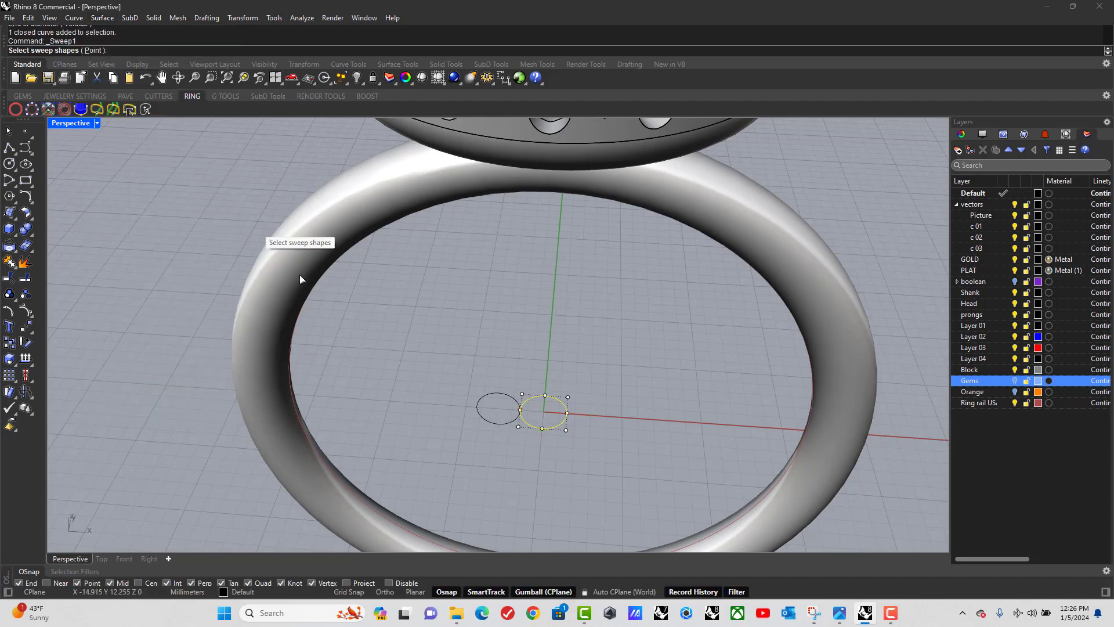
left_click(489, 400)
key("Return")
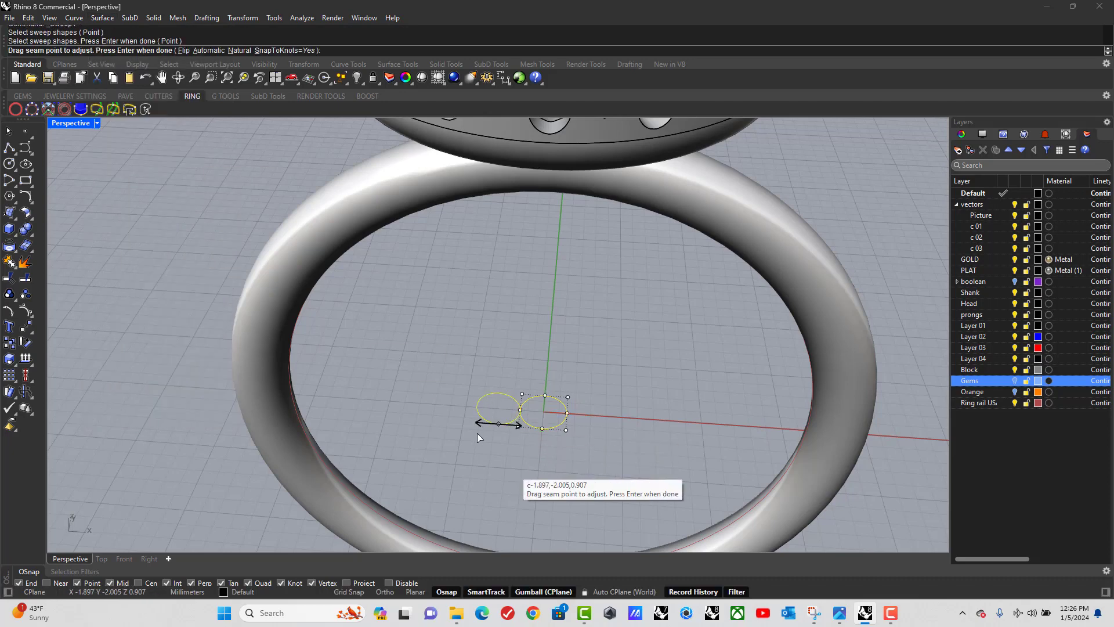
key("Return")
left_click(555, 406)
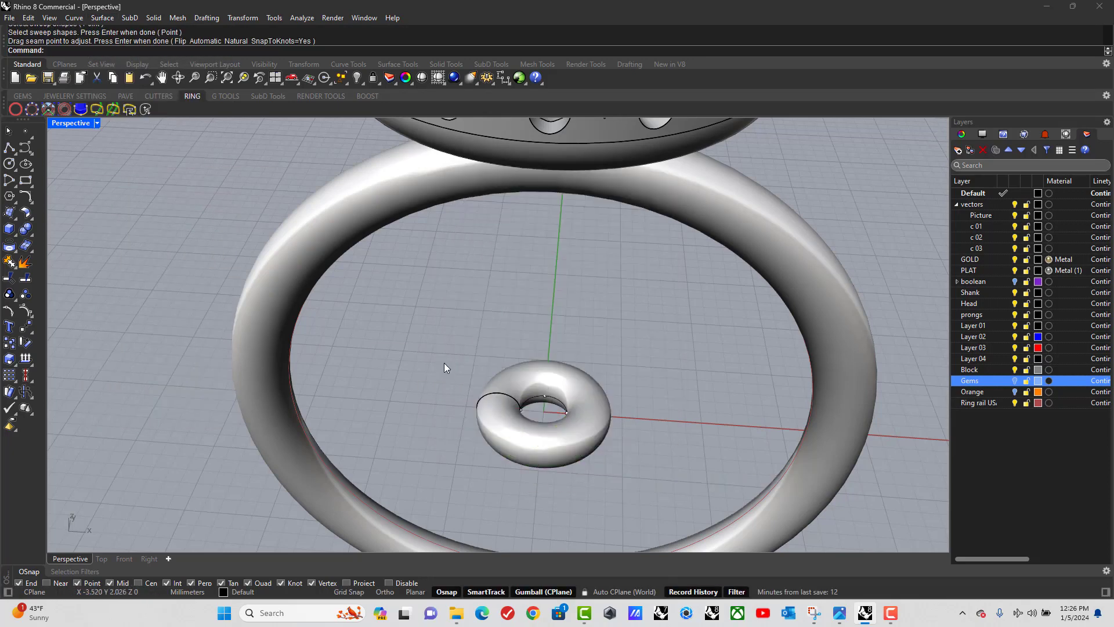
Step: Raise the torus 9.12 mm onto the top of the shank
right_click_drag(537, 437, 551, 410)
left_click(550, 410)
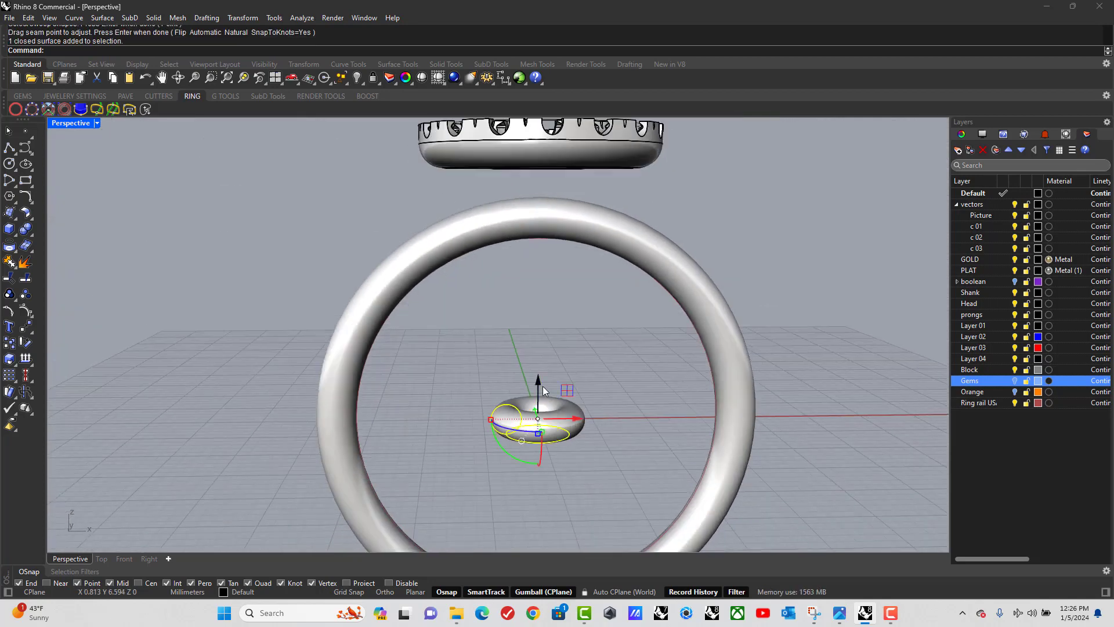
left_click_drag(542, 385, 619, 230)
left_click(558, 335)
right_click_drag(559, 337, 611, 343)
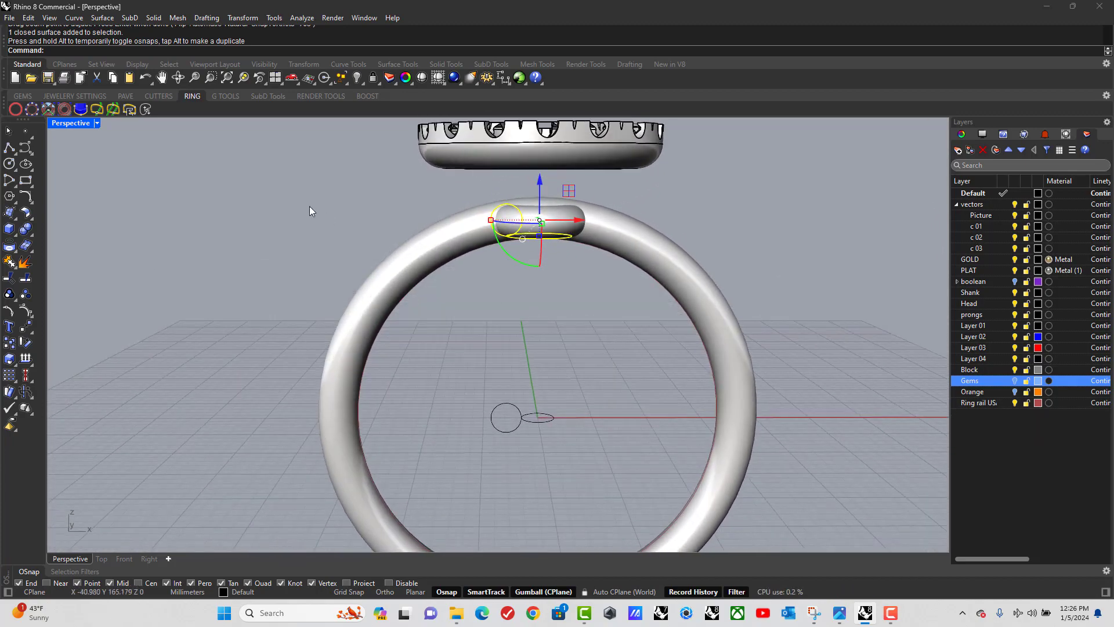
Step: Lower the halo bezel about 0.8 mm in the Front view
double_click(58, 123)
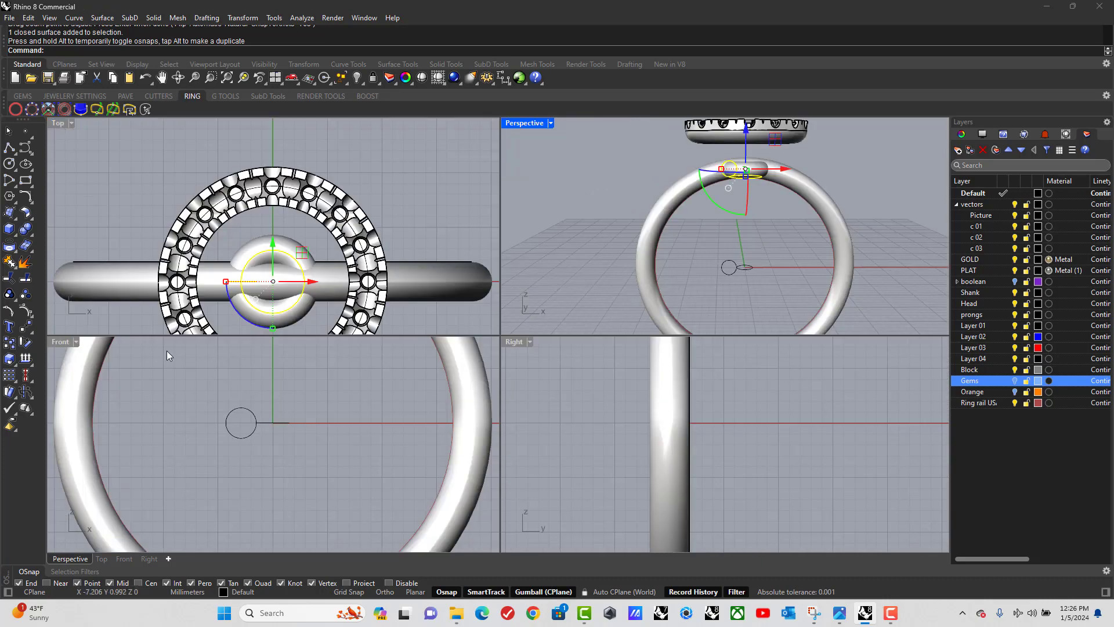
double_click(63, 341)
scroll(511, 417, "down", 2)
scroll(517, 352, "up", 3)
left_click(368, 199)
scroll(516, 223, "up", 4)
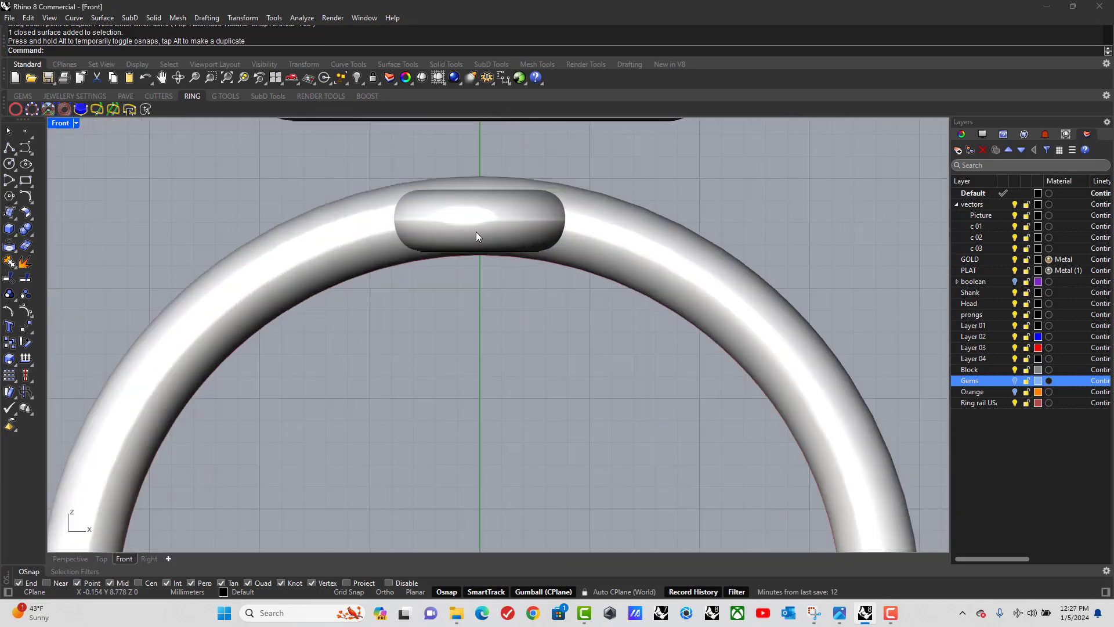
left_click(476, 232)
left_click_drag(480, 251, 485, 255)
left_click(509, 294)
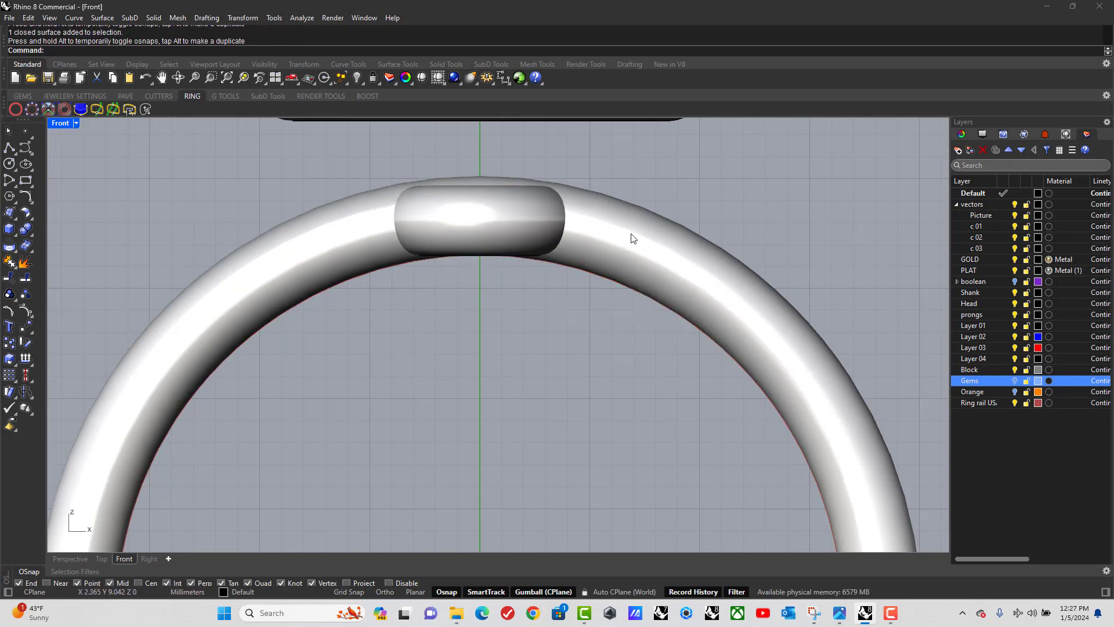
Step: Turn on the Gems layer so the centre diamond shows
left_click(482, 225)
left_click(319, 173)
scroll(322, 172, "down", 5)
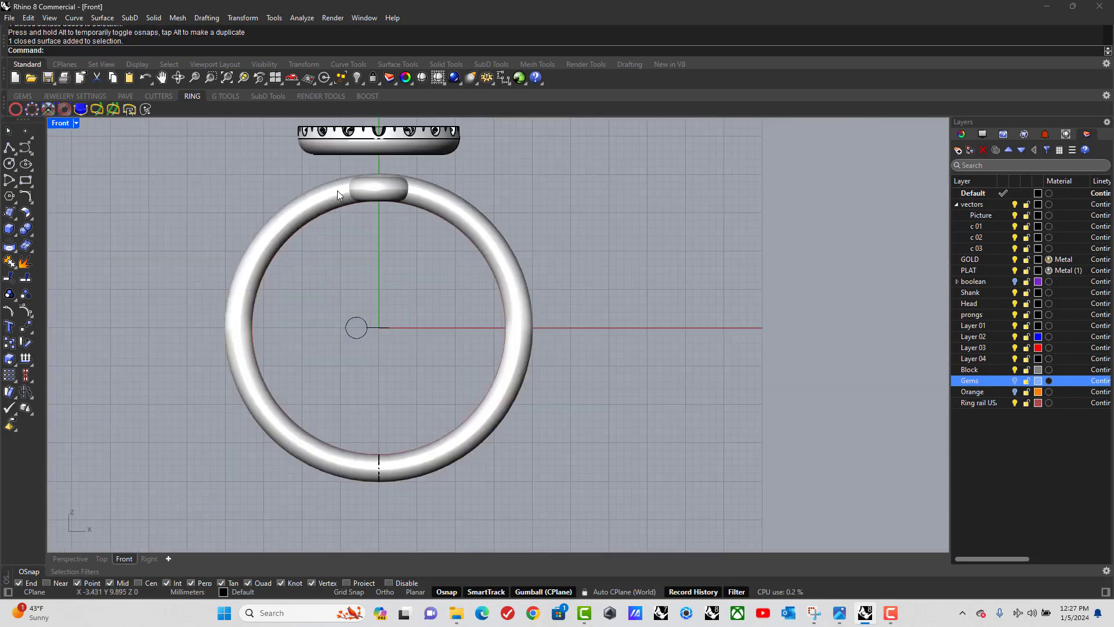
right_click_drag(356, 216, 348, 321)
left_click(1015, 380)
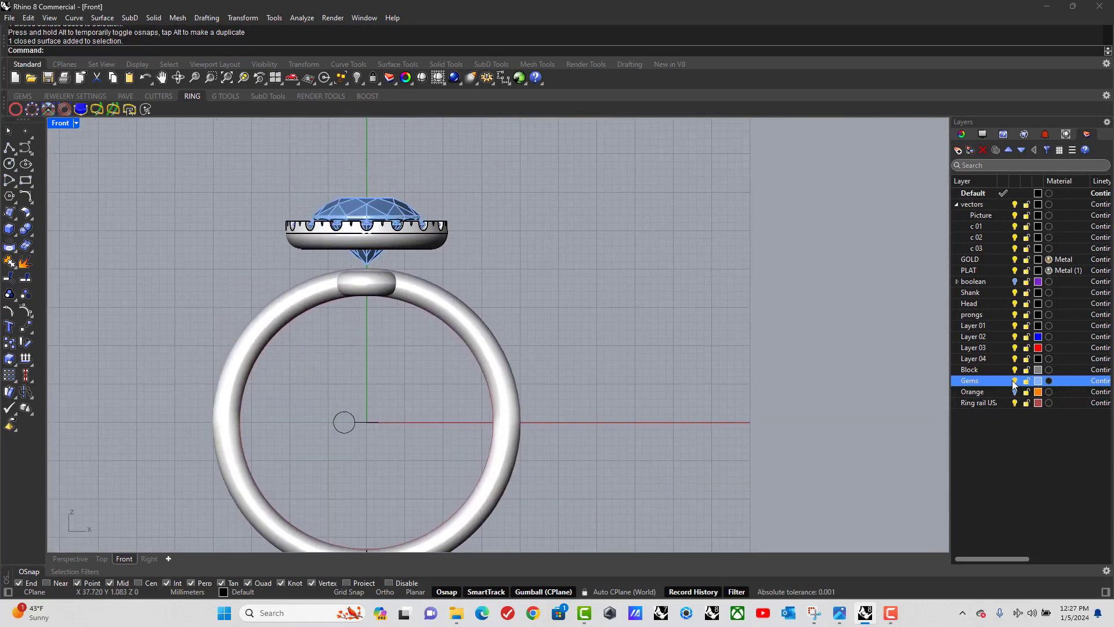
Step: With snapping off, draw an interpolated curve through five points from above the halo to the torus
left_click(33, 152)
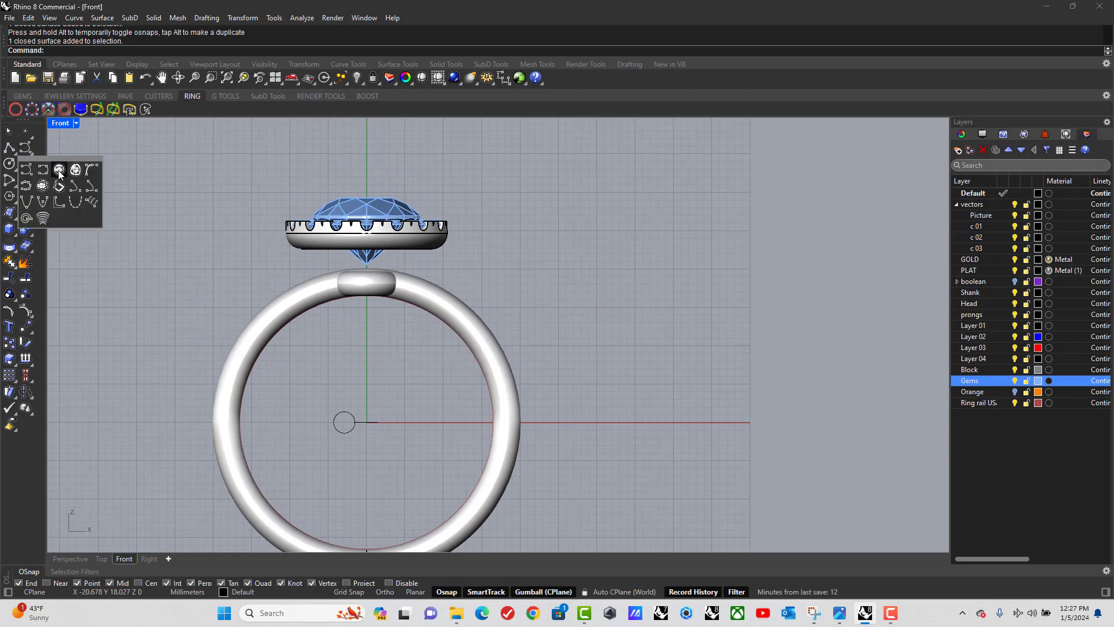
left_click(44, 171)
scroll(250, 197, "up", 2)
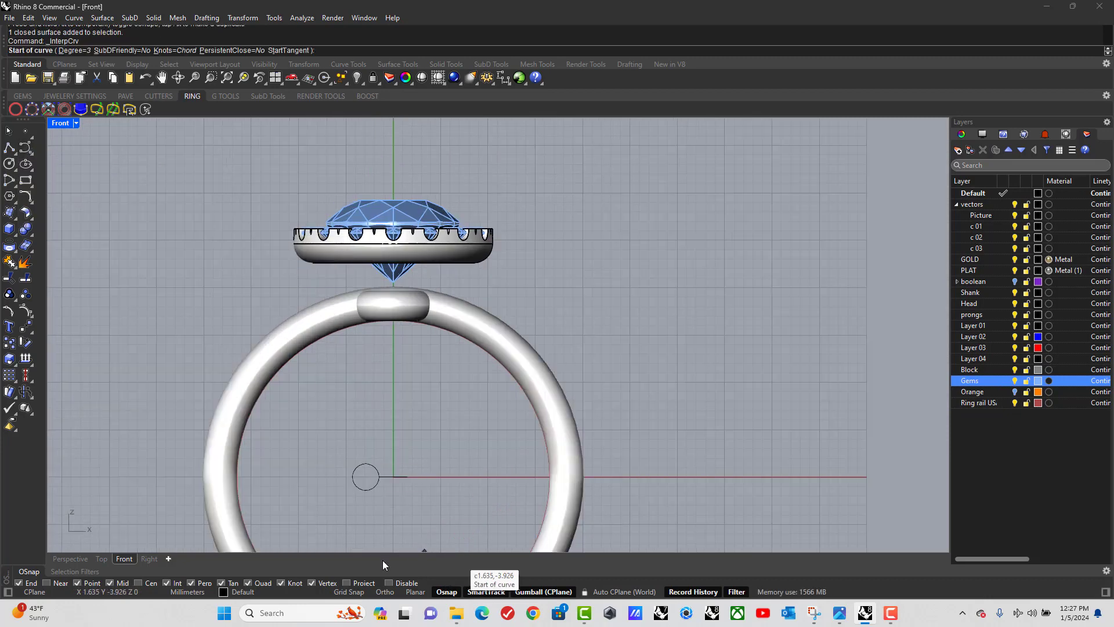
left_click(389, 584)
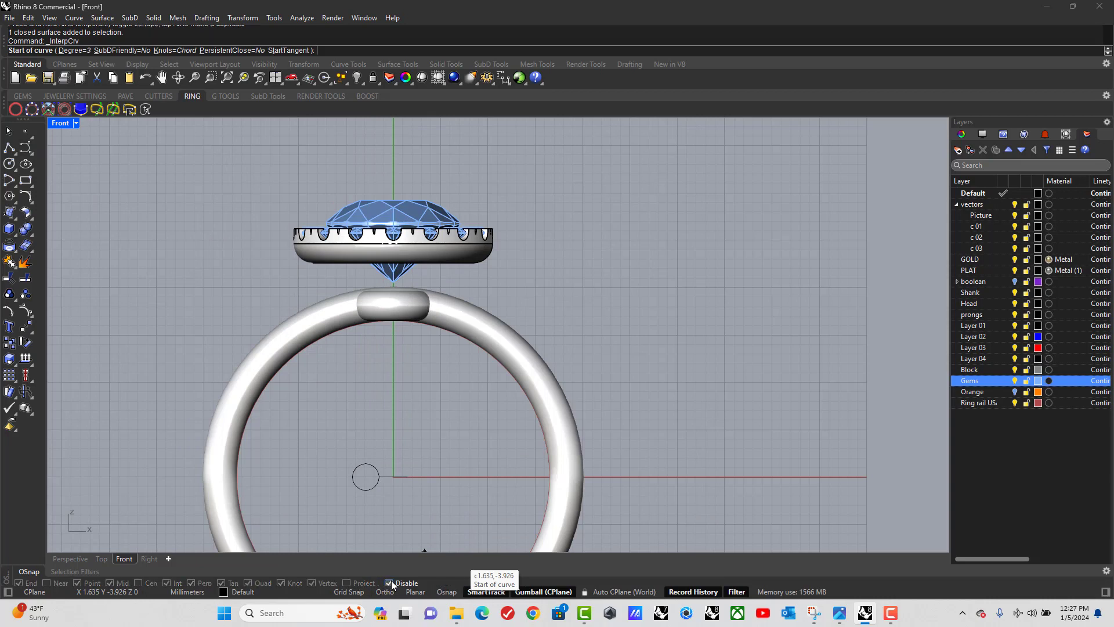
scroll(306, 193, "up", 1)
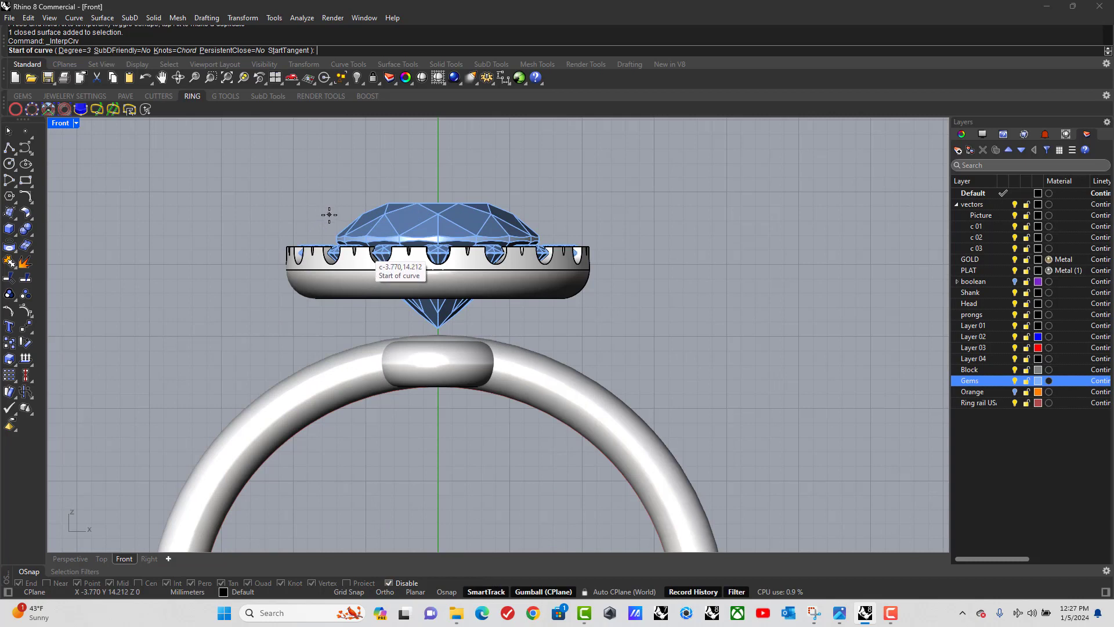
left_click(328, 214)
left_click(337, 249)
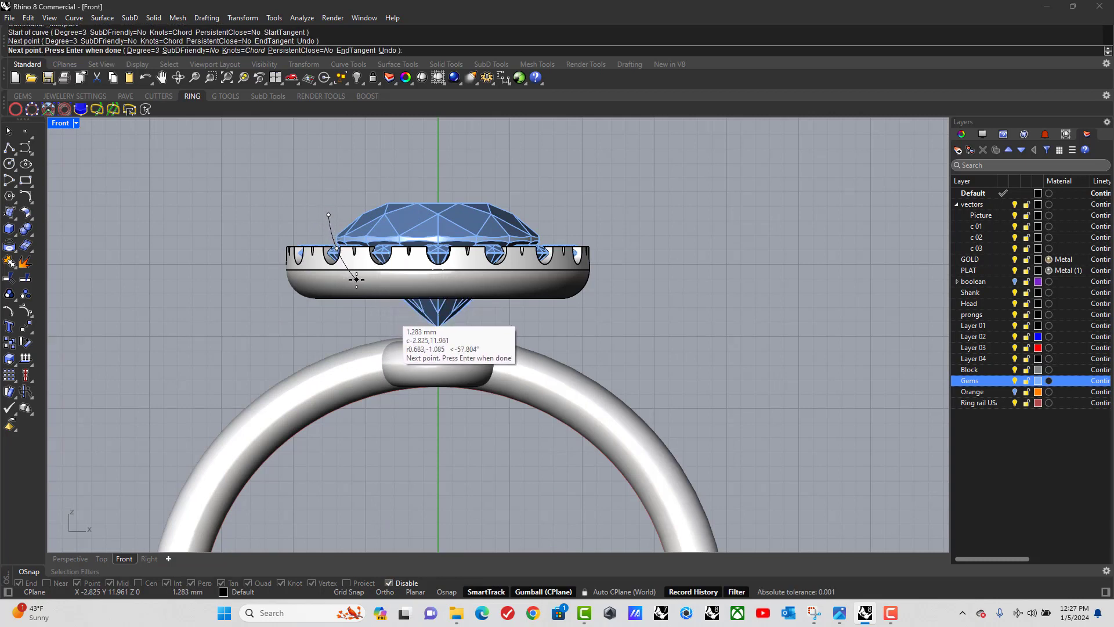
left_click(357, 280)
left_click(393, 308)
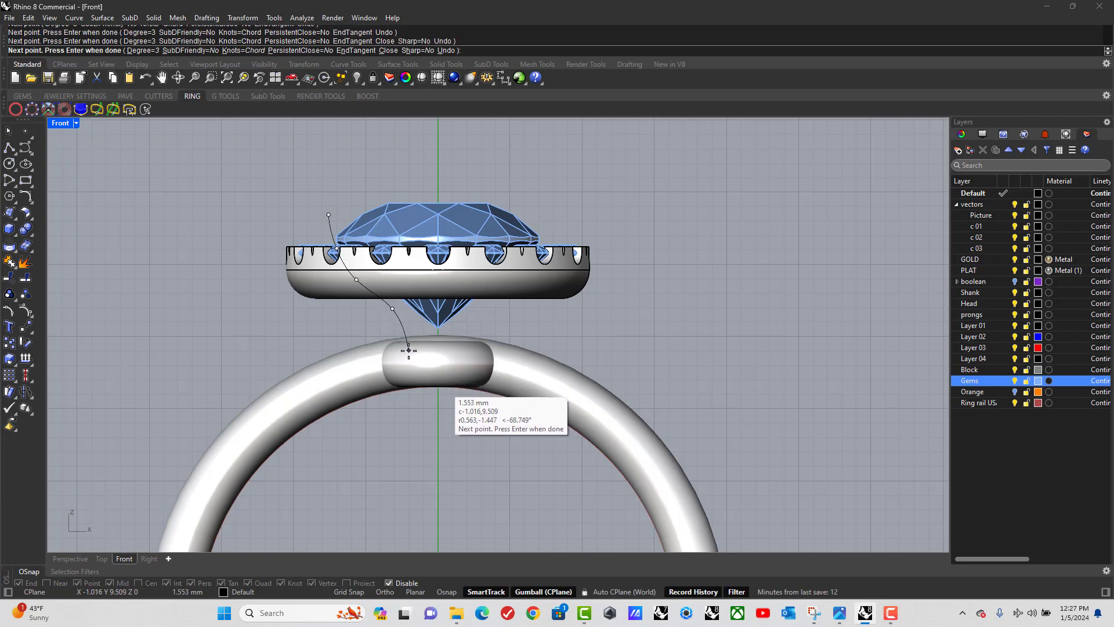
left_click(406, 336)
key("Return")
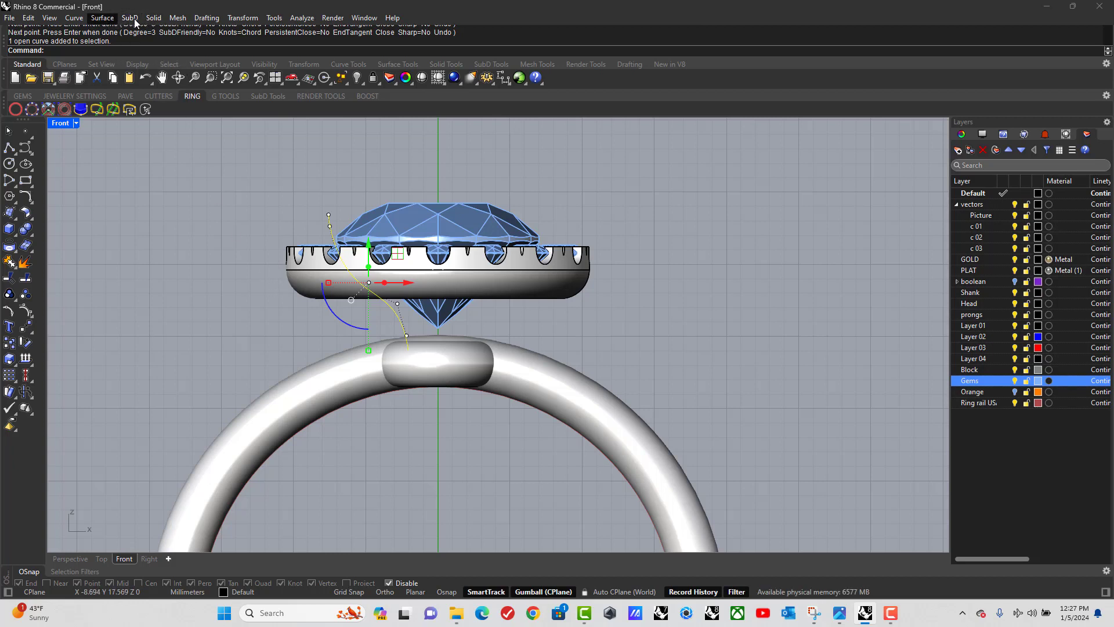
Step: Pipe the curve at 1.2 mm diameter to form the first prong
left_click(103, 18)
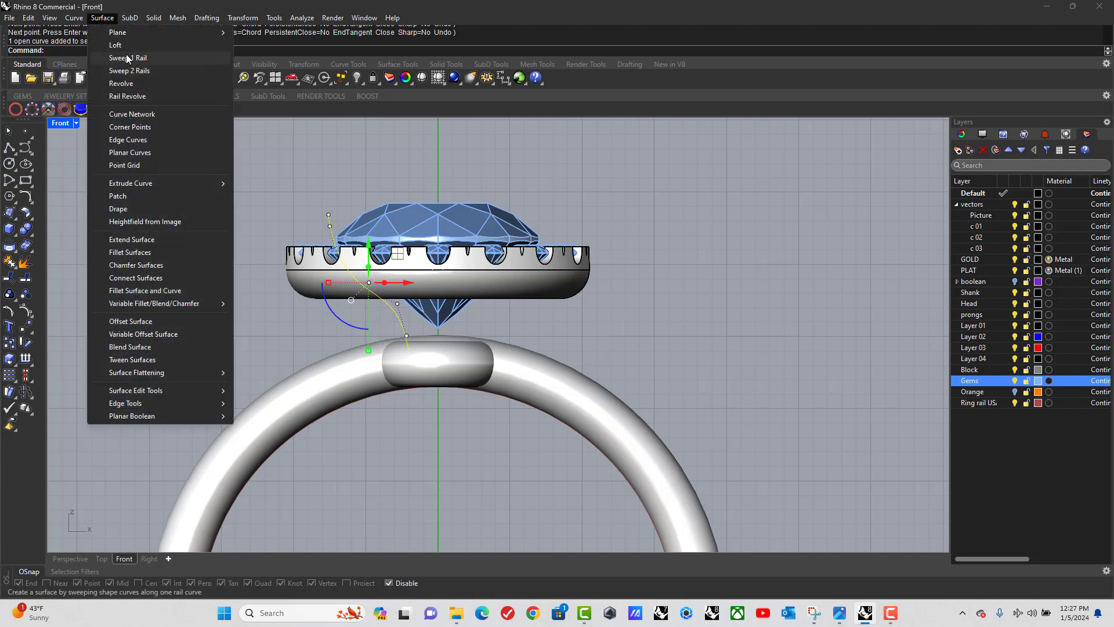
mouse_move(160, 20)
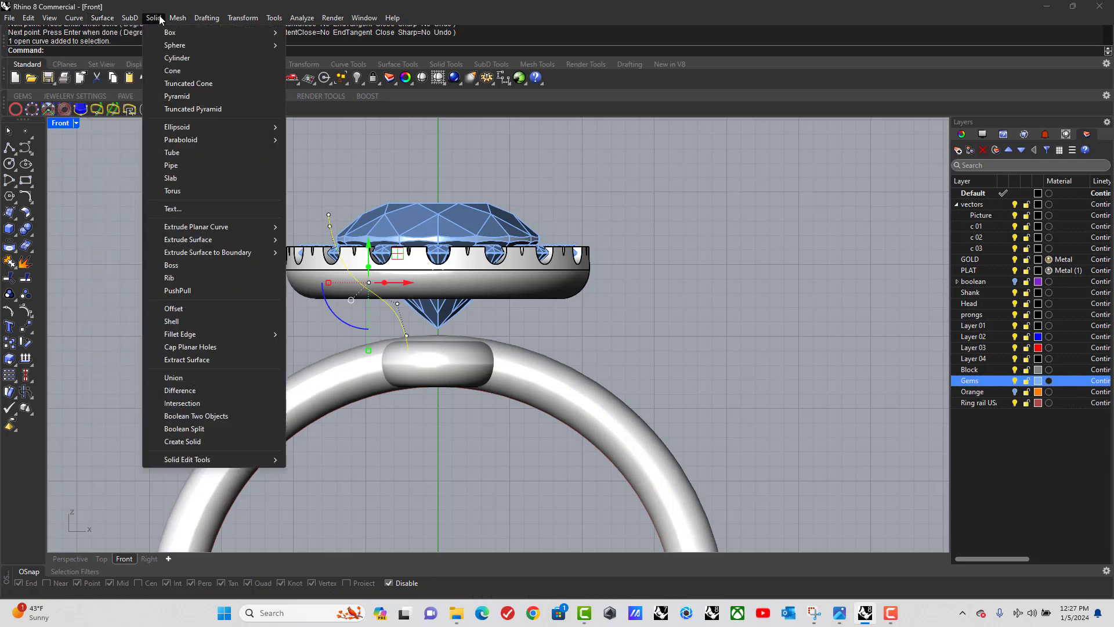
left_click(179, 165)
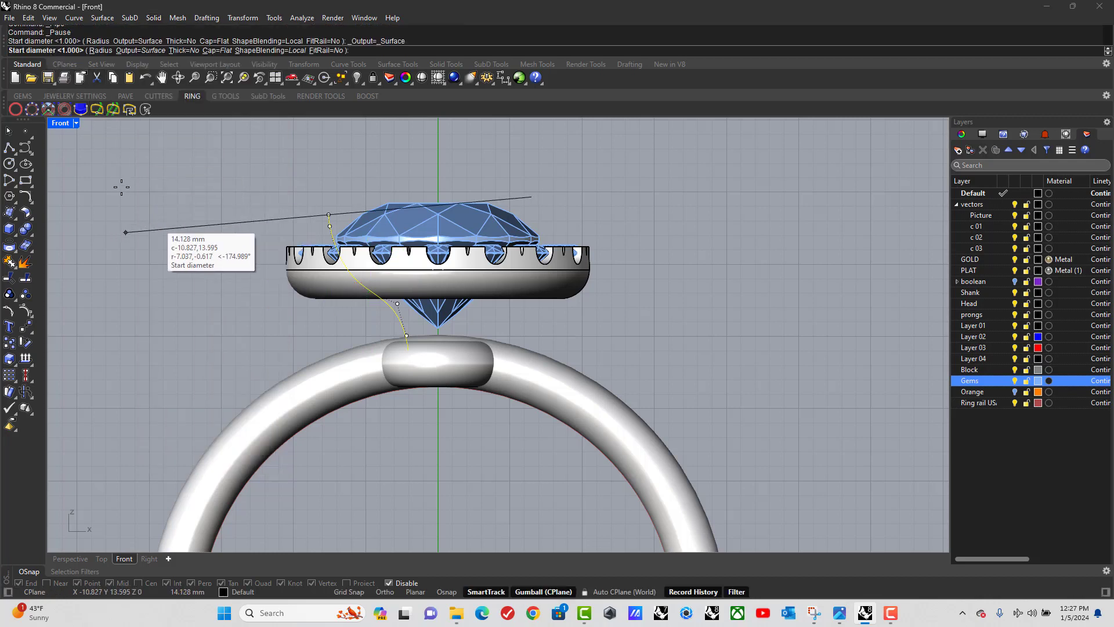
type("1")
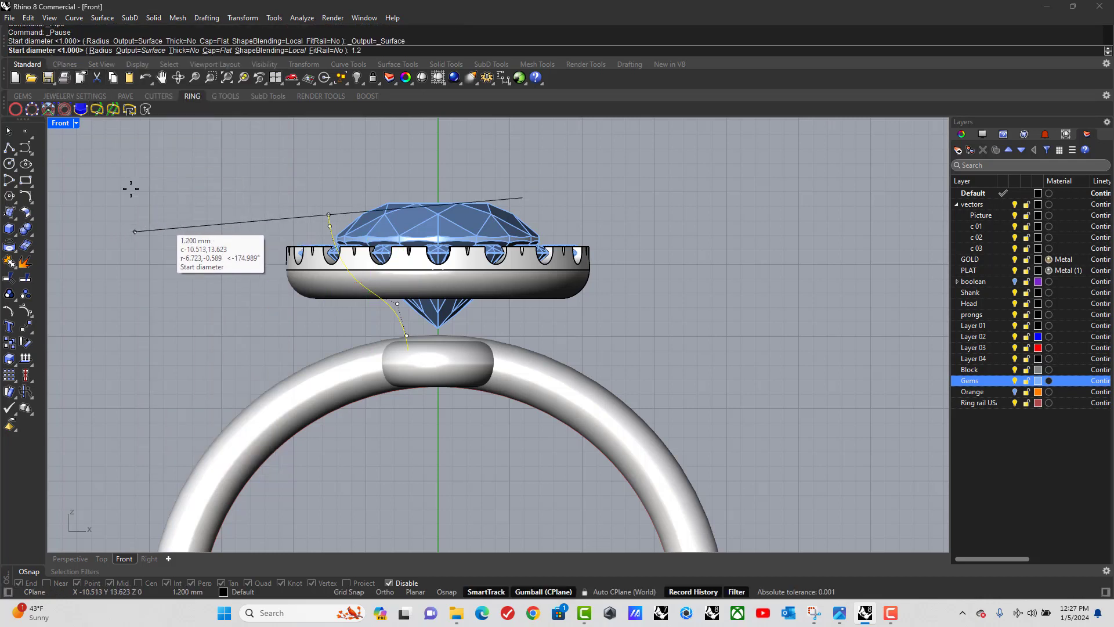
type(".2")
key("Return")
key("Return")
key("Return")
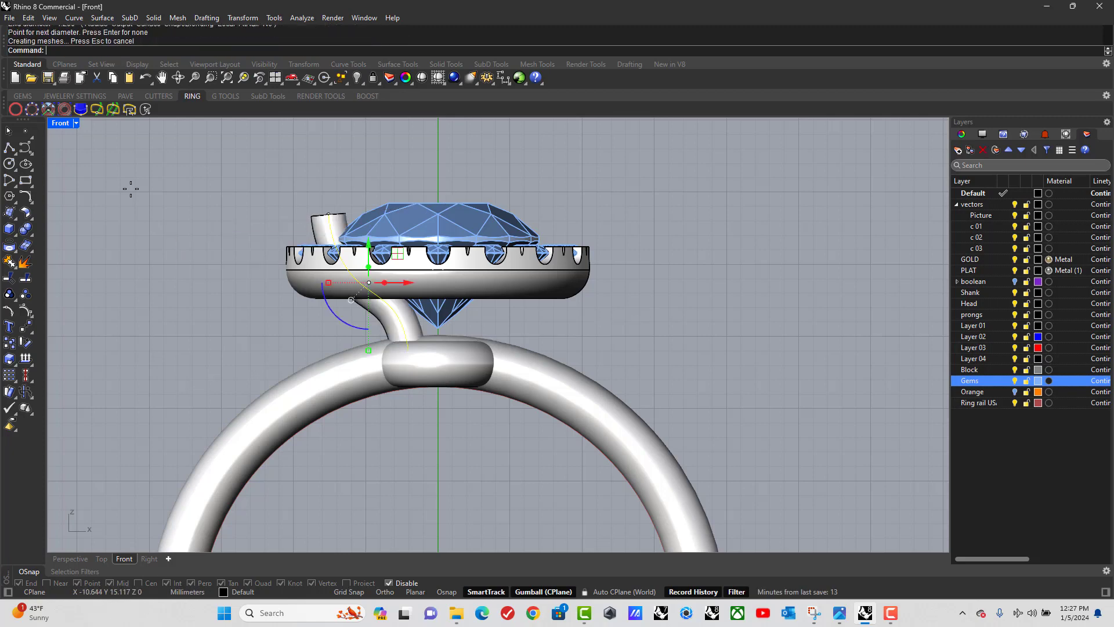
key("Escape")
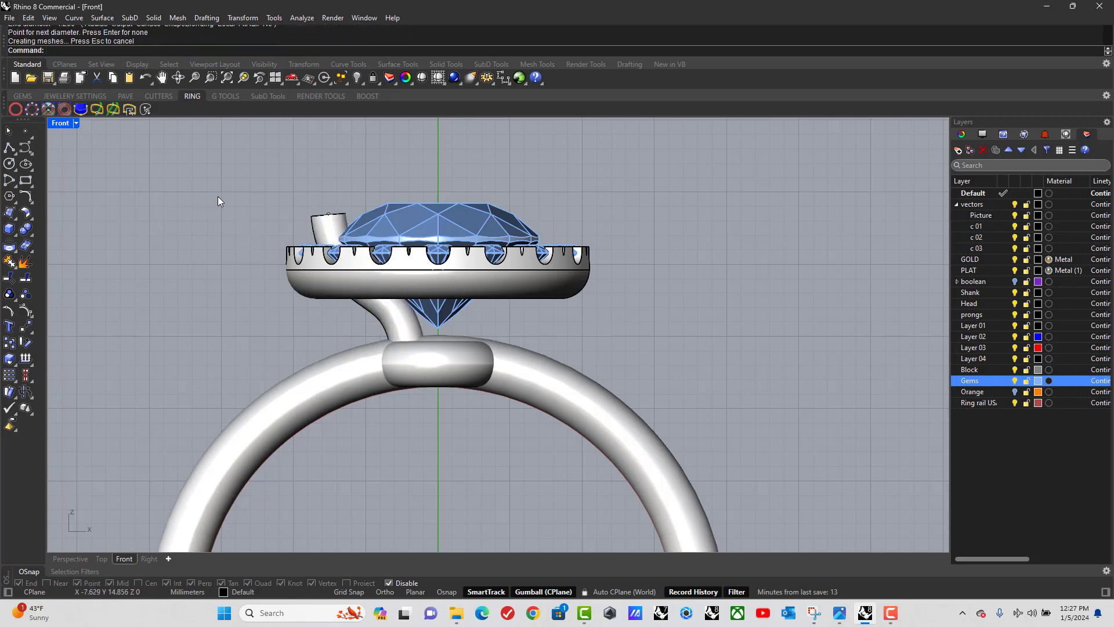
left_click(324, 227)
Step: Select the pipe prong, not its curve, in the enlarged Top view
double_click(65, 124)
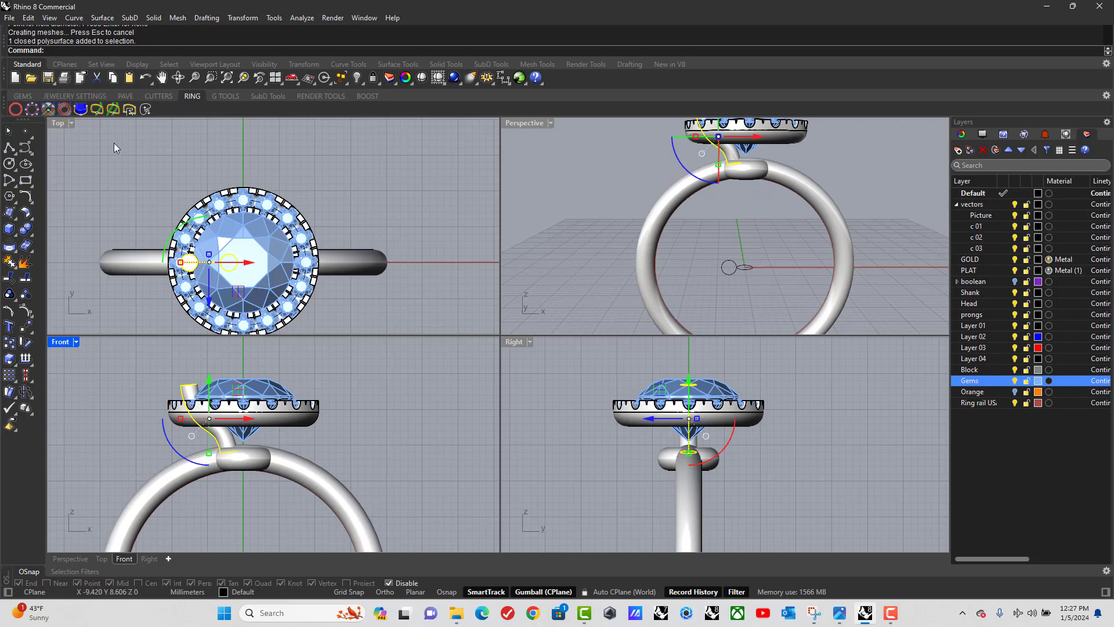
left_click(71, 123)
left_click(173, 267)
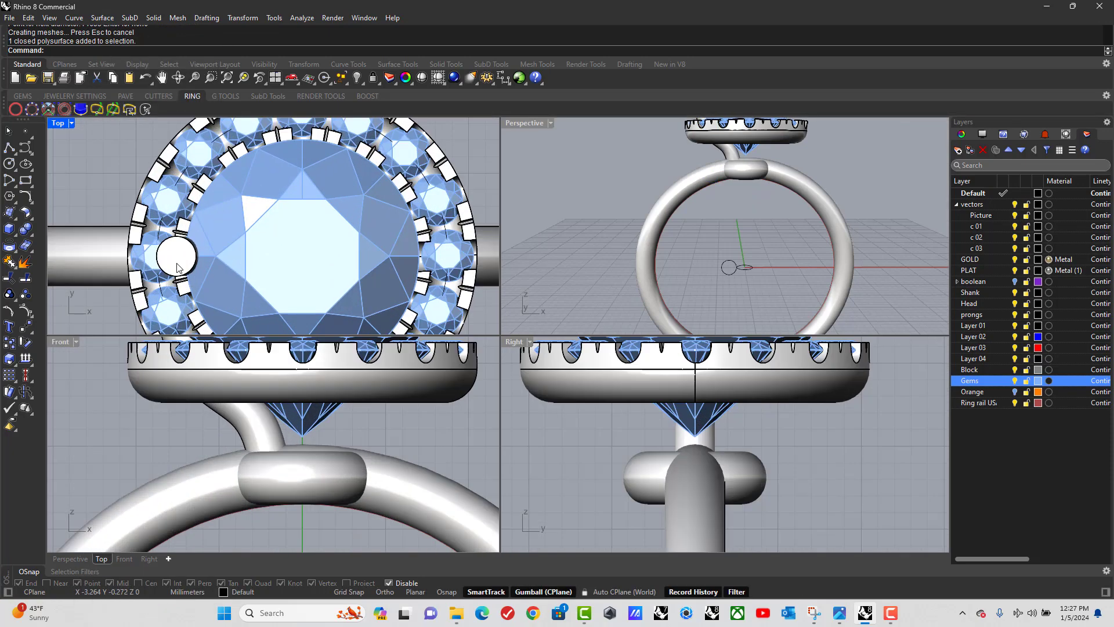
left_click(177, 263)
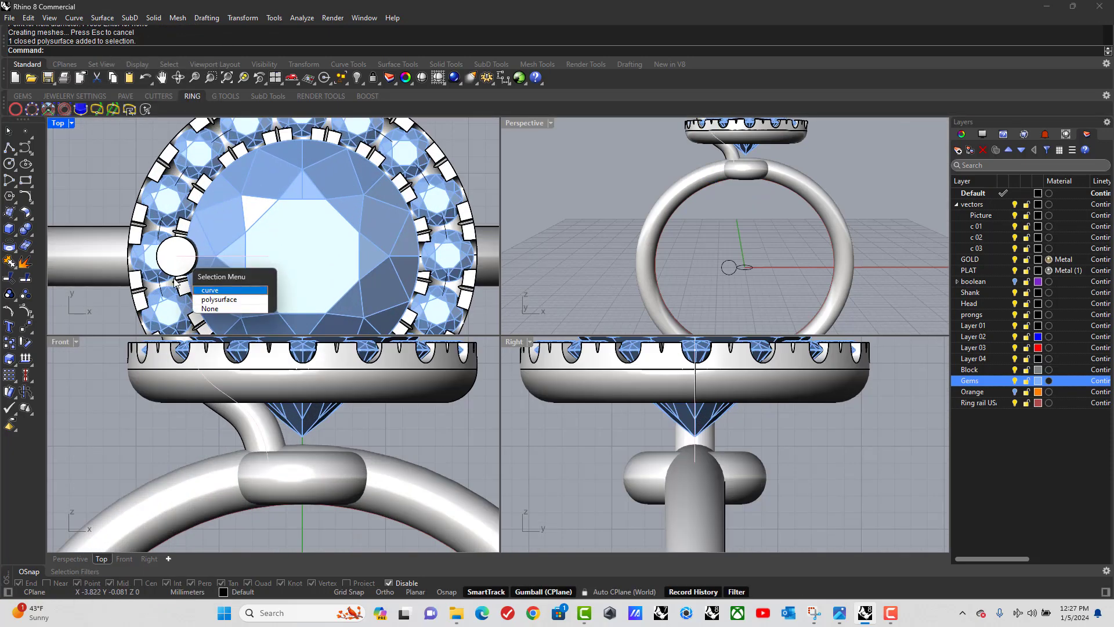
left_click(210, 294)
double_click(58, 124)
right_click_drag(168, 202, 238, 206)
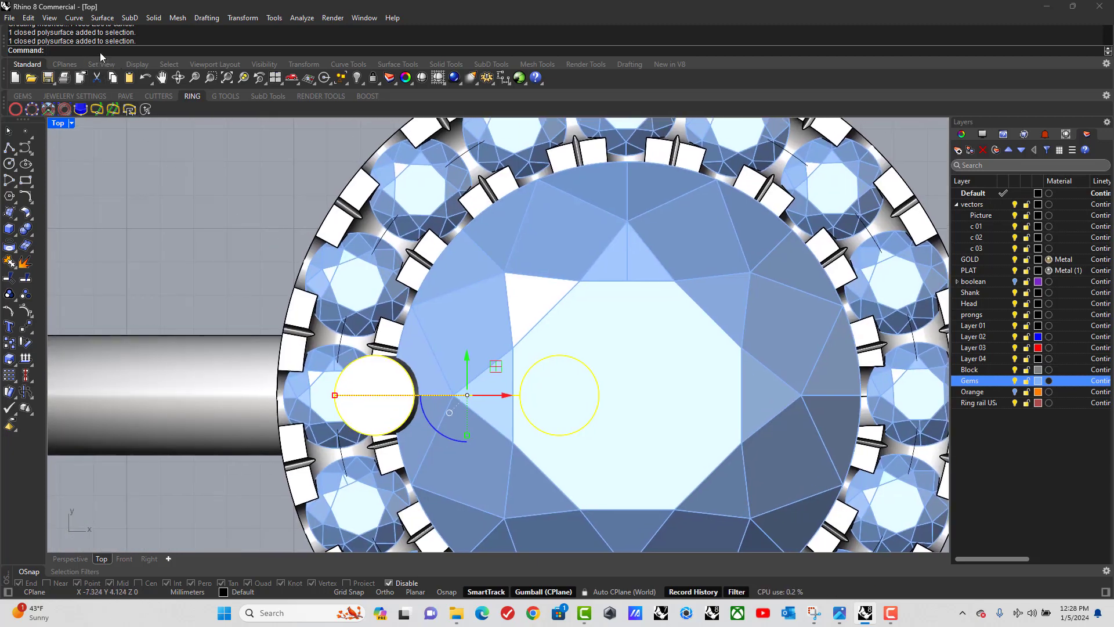
Step: Rotate the prong 45° about the origin and accept the history warning
type("Rotate")
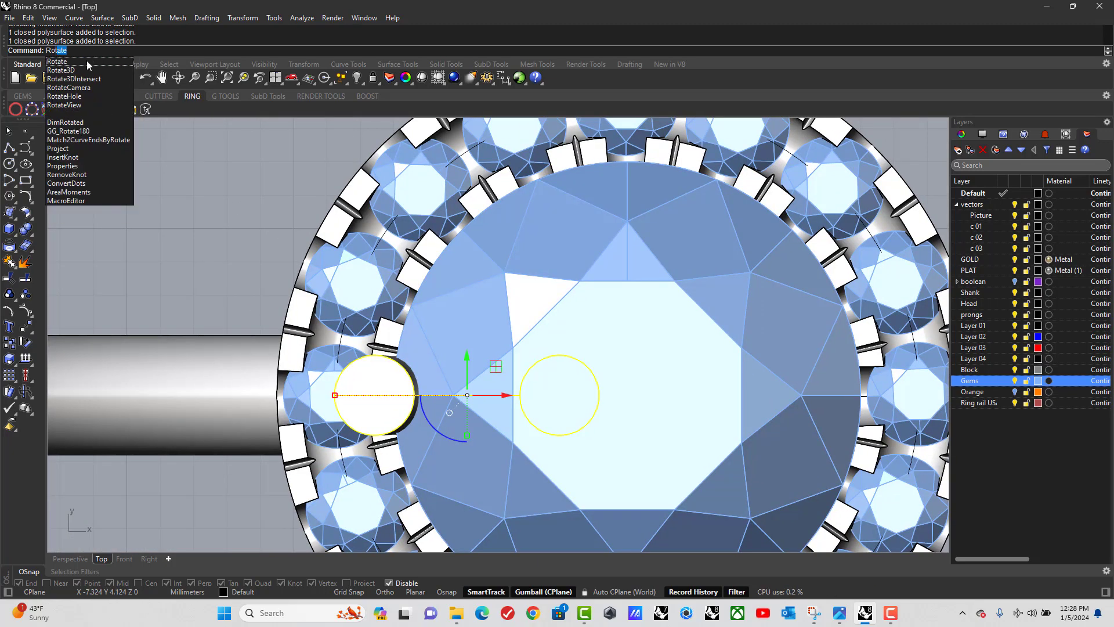
left_click(73, 66)
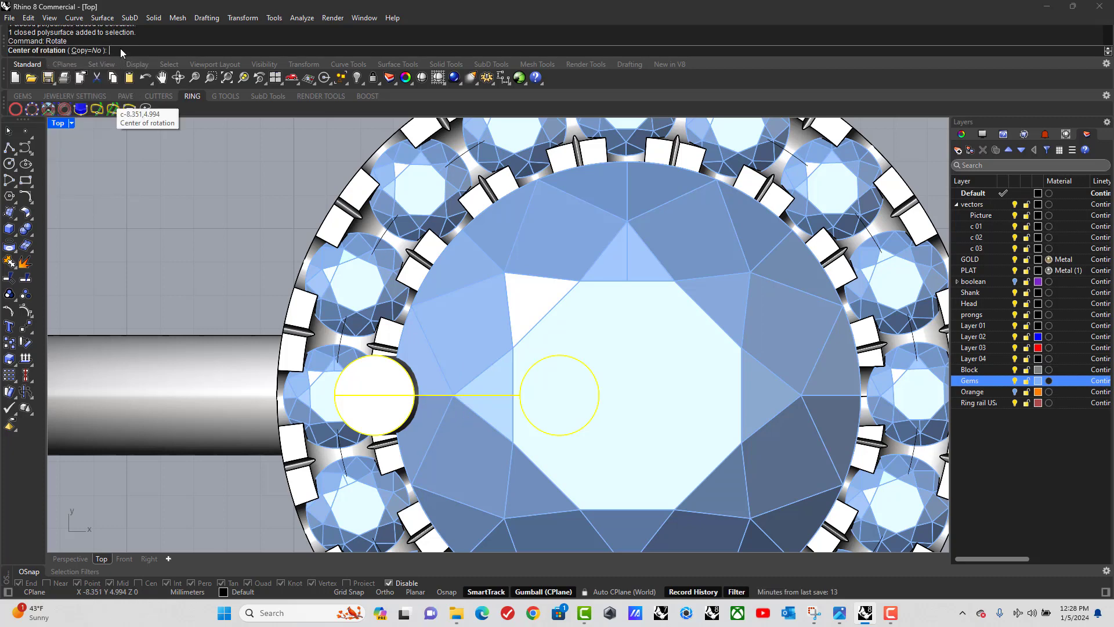
type("0")
key("Return")
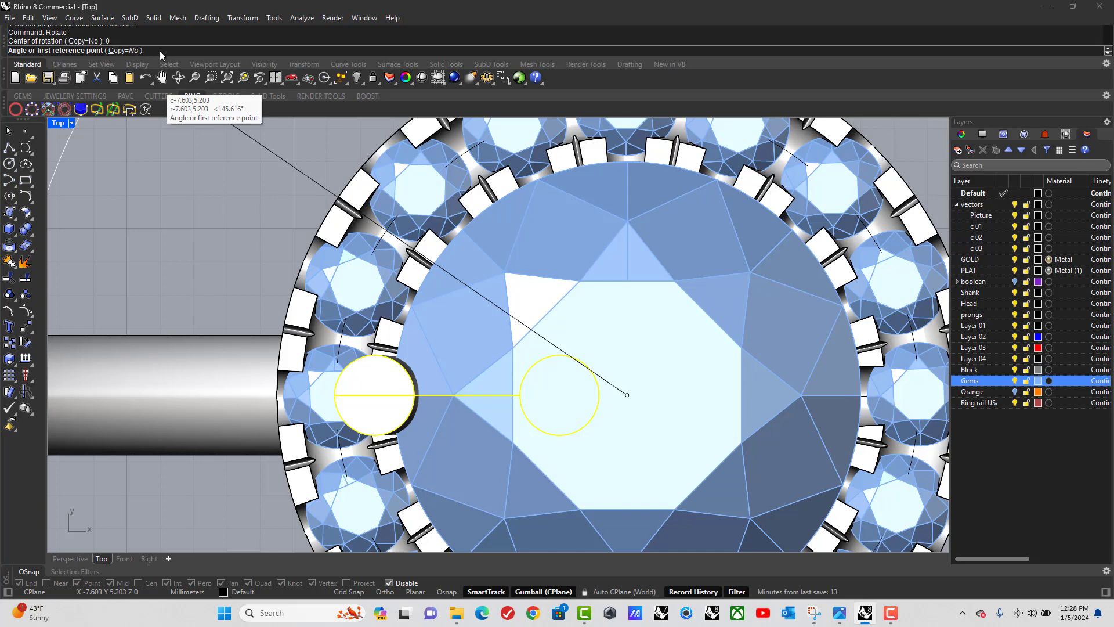
type("45")
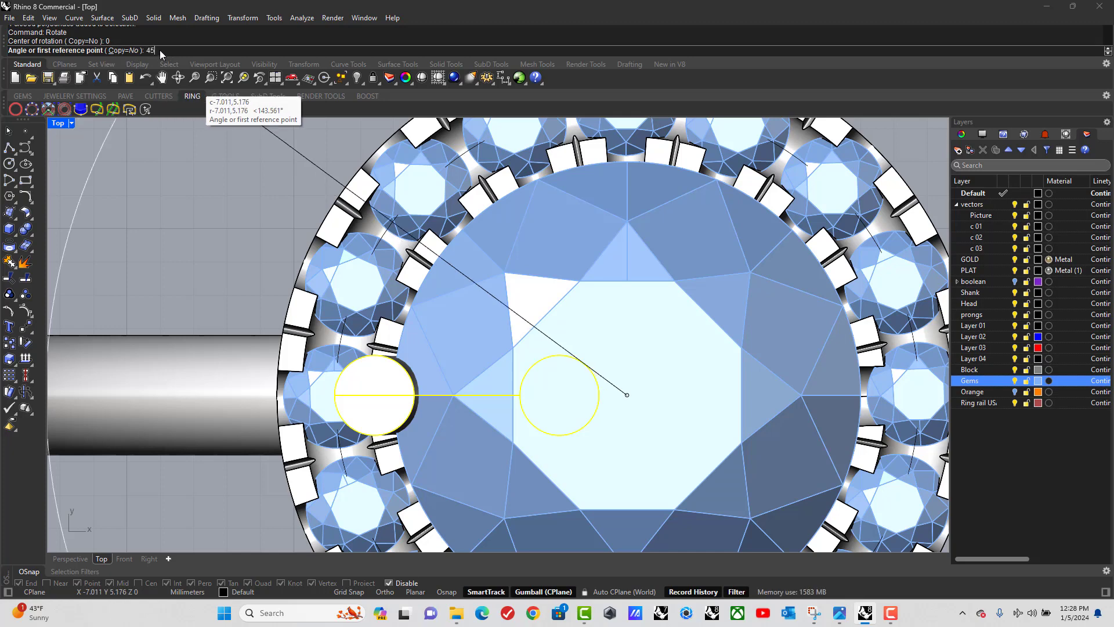
key("Return")
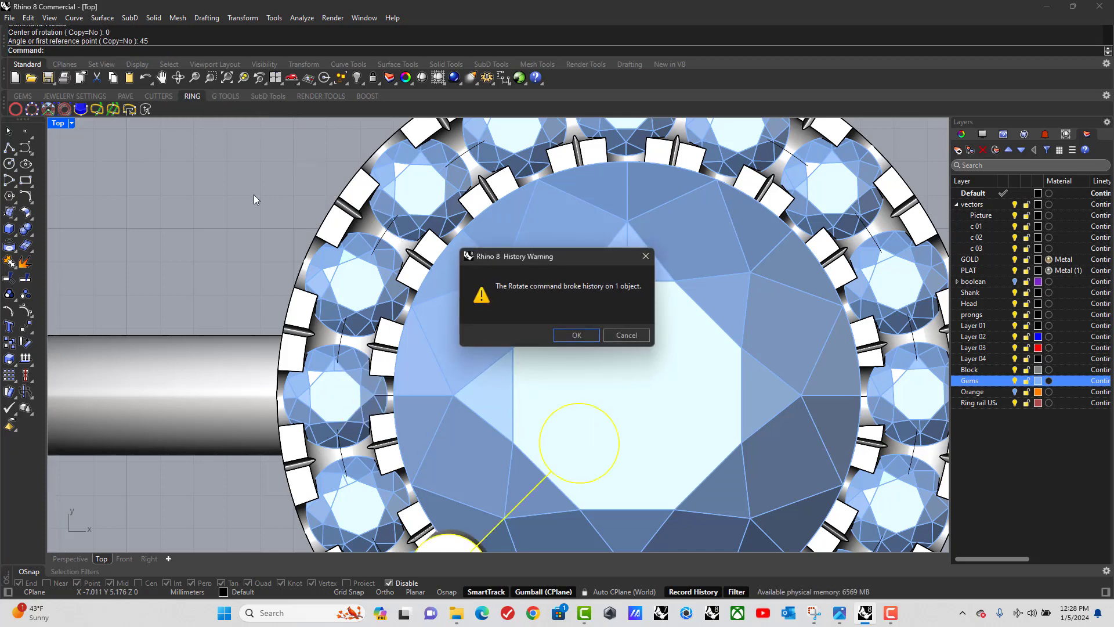
key("Return")
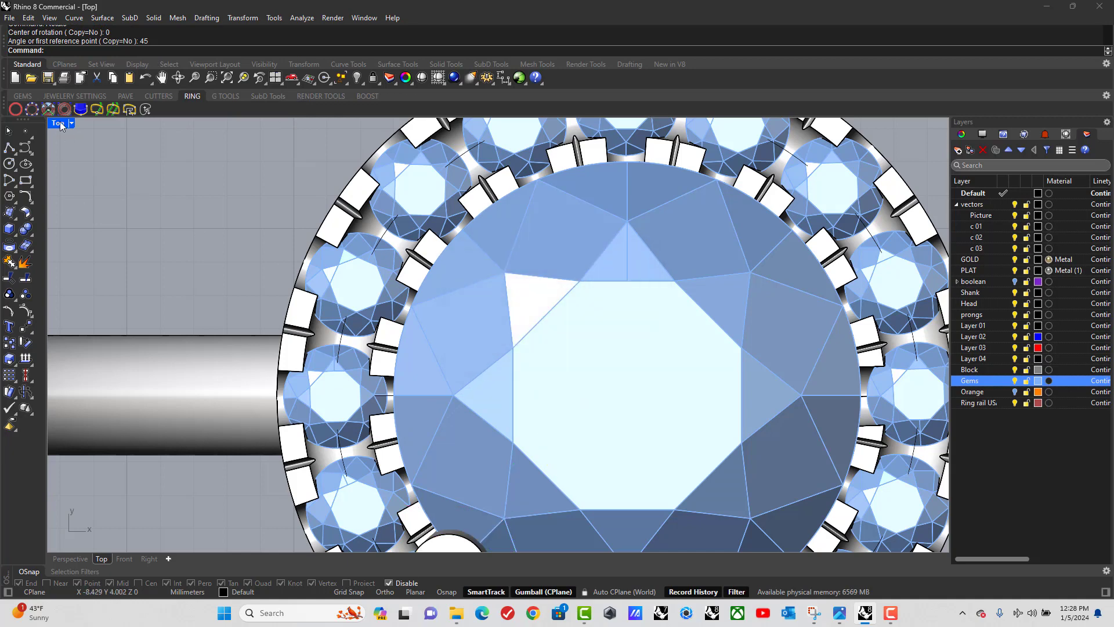
double_click(58, 122)
scroll(315, 294, "down", 3)
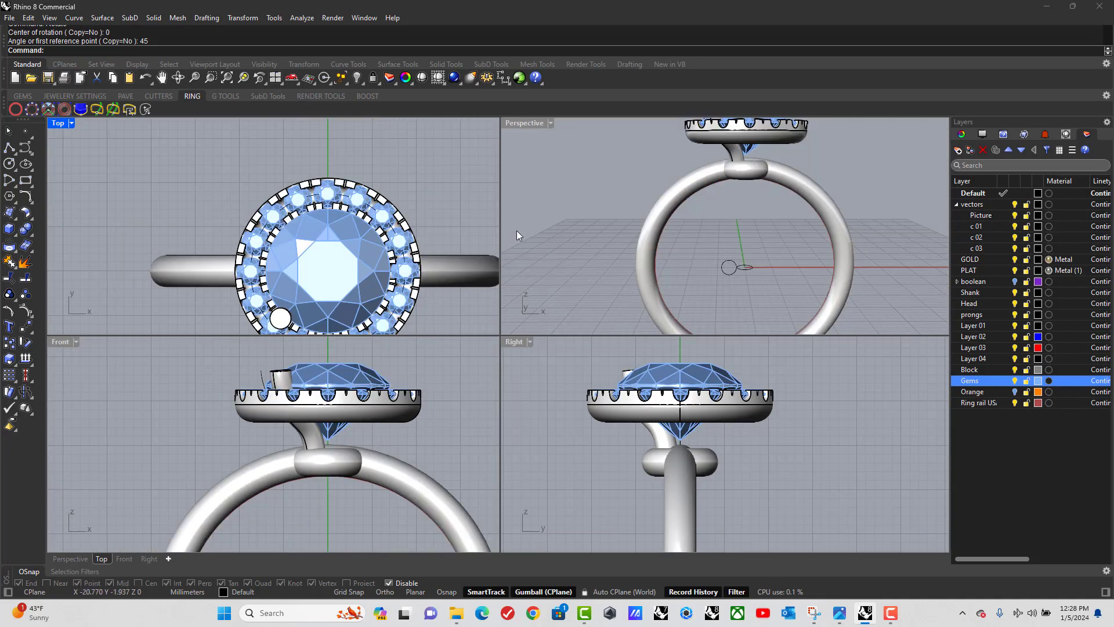
Step: Mirror the rotated prong across the Y axis
double_click(514, 123)
right_click_drag(441, 302, 406, 244)
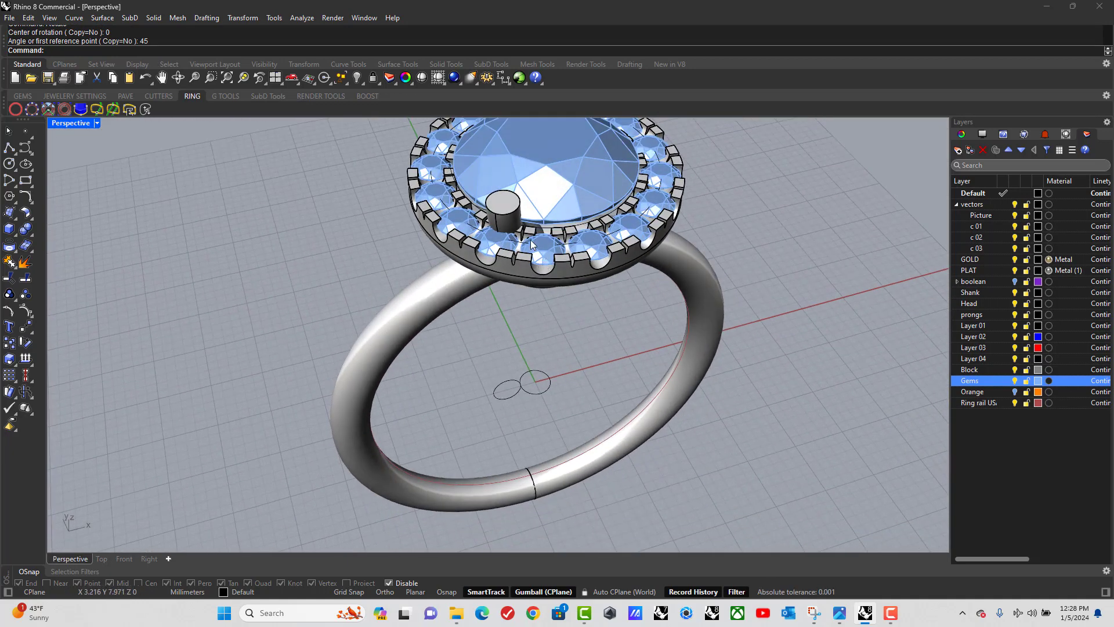
left_click(504, 216)
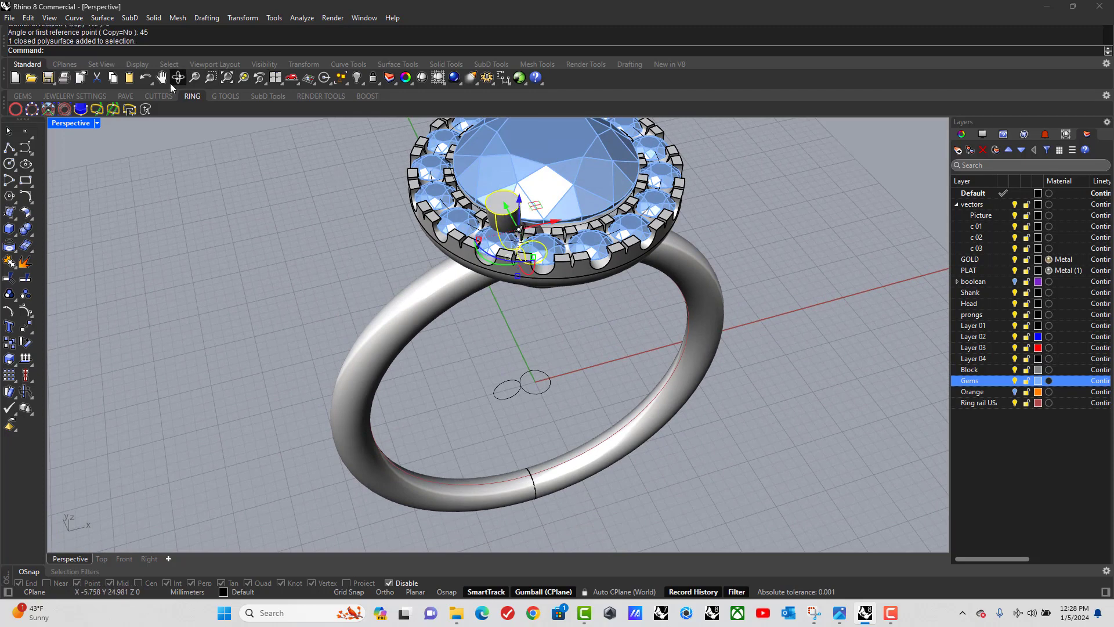
left_click(243, 18)
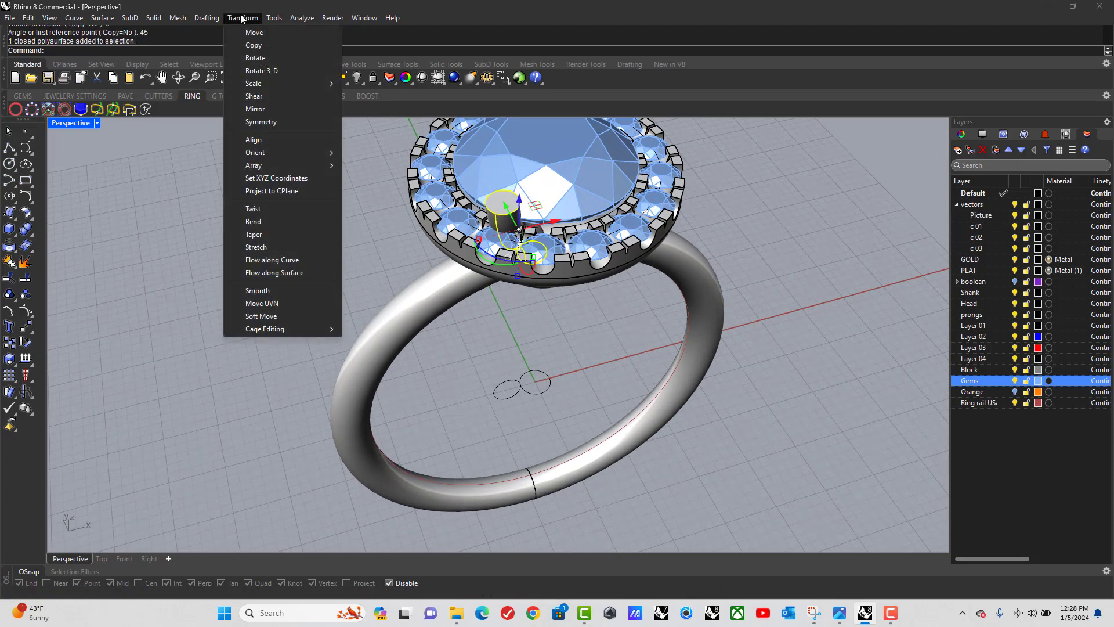
left_click(255, 110)
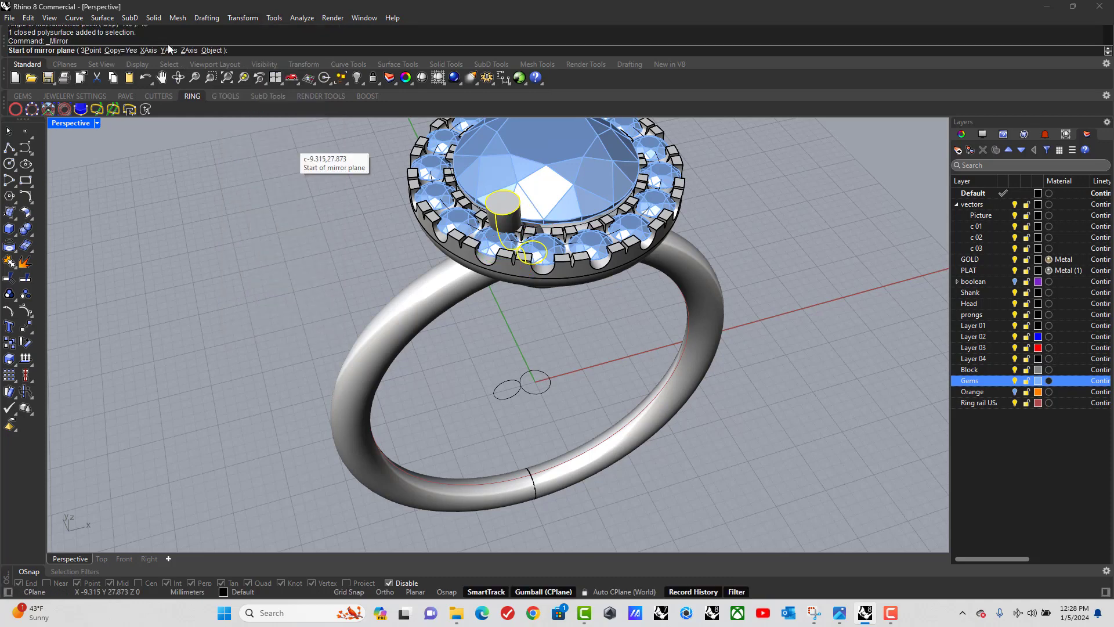
left_click(169, 50)
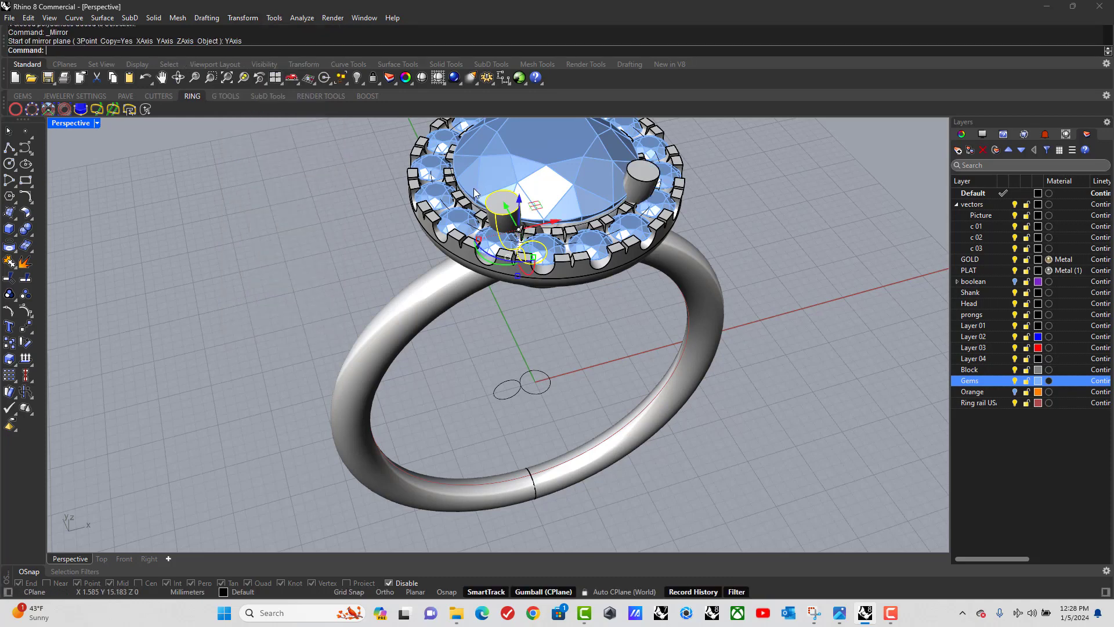
Step: Mirror both prongs across the X axis to make four prongs
left_click(639, 185, "shift")
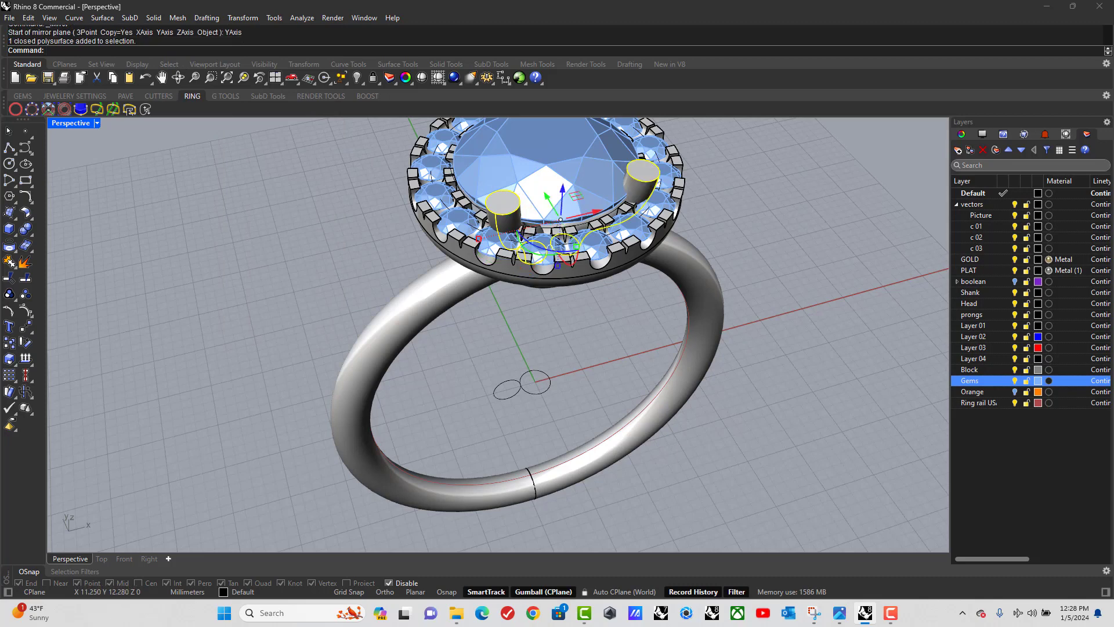
right_click(82, 50)
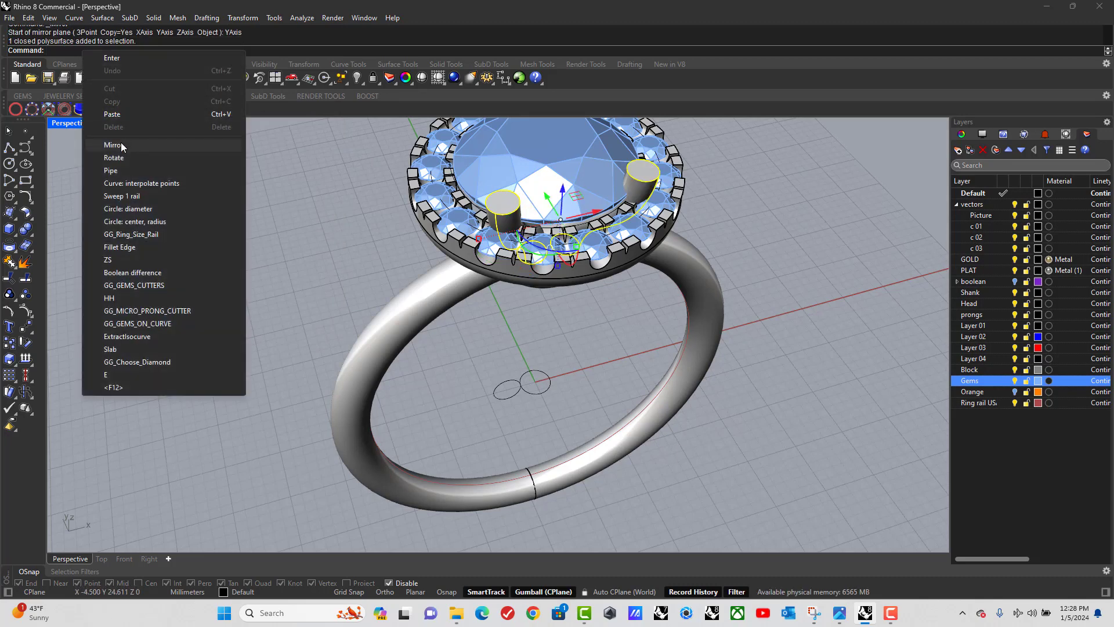
left_click(121, 142)
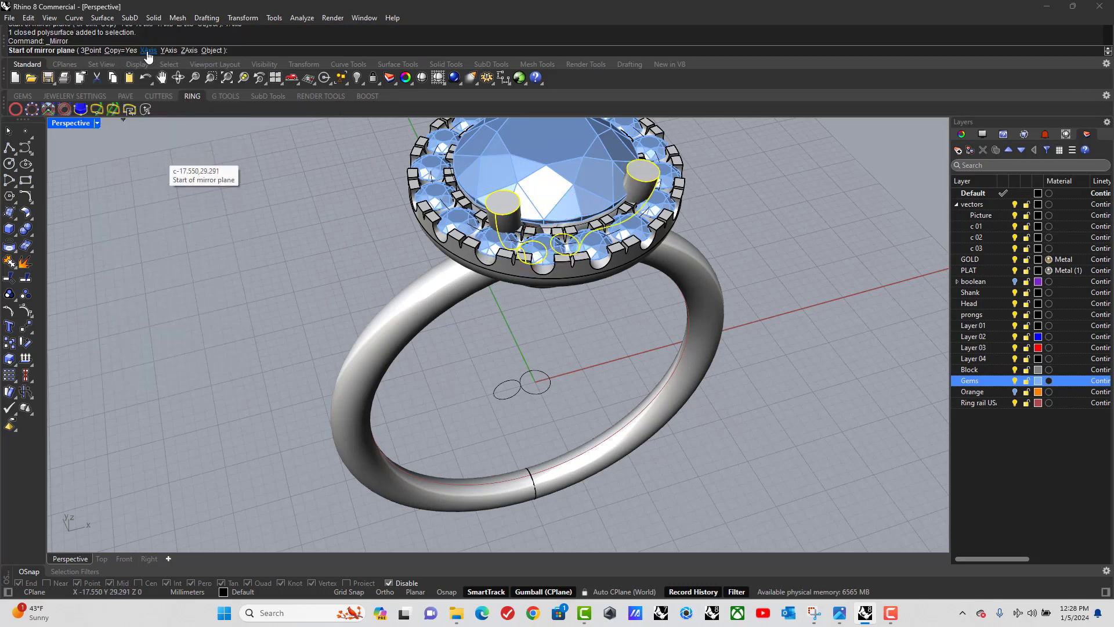
left_click(148, 51)
key("ctrl+alt+e")
right_click_drag(309, 265, 417, 244)
type("Ss")
key("Return")
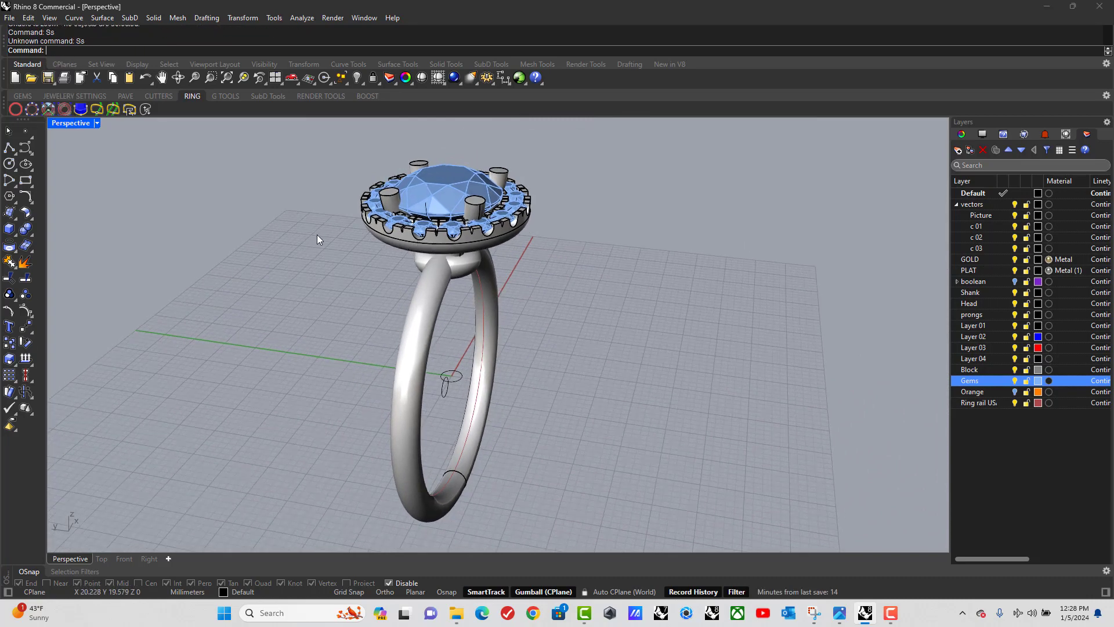
right_click_drag(406, 253, 310, 209)
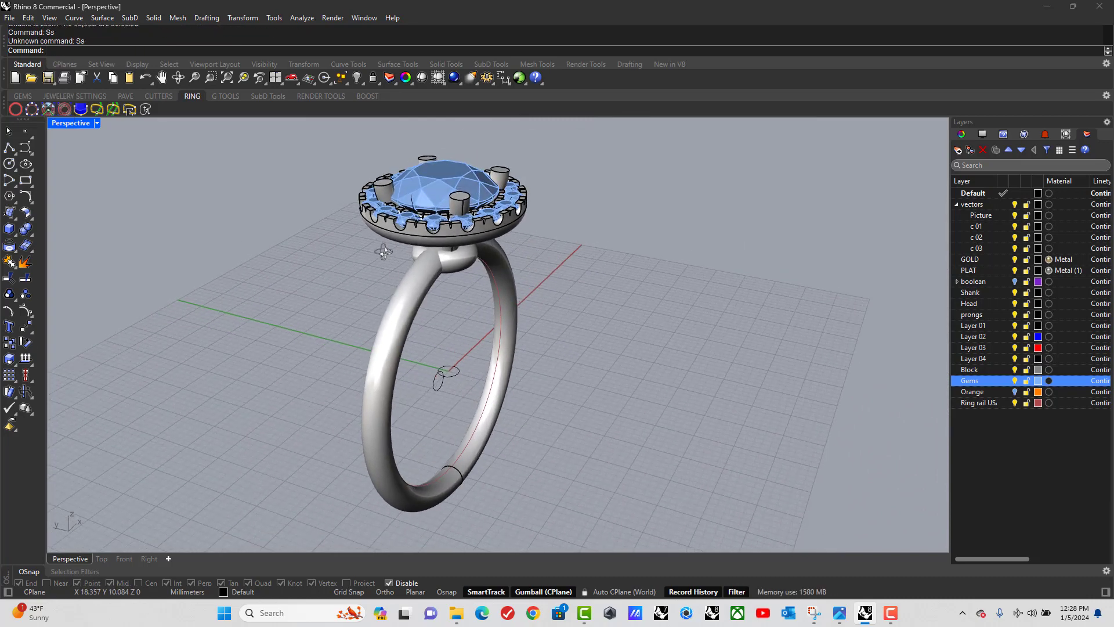
right_click_drag(386, 261, 365, 251)
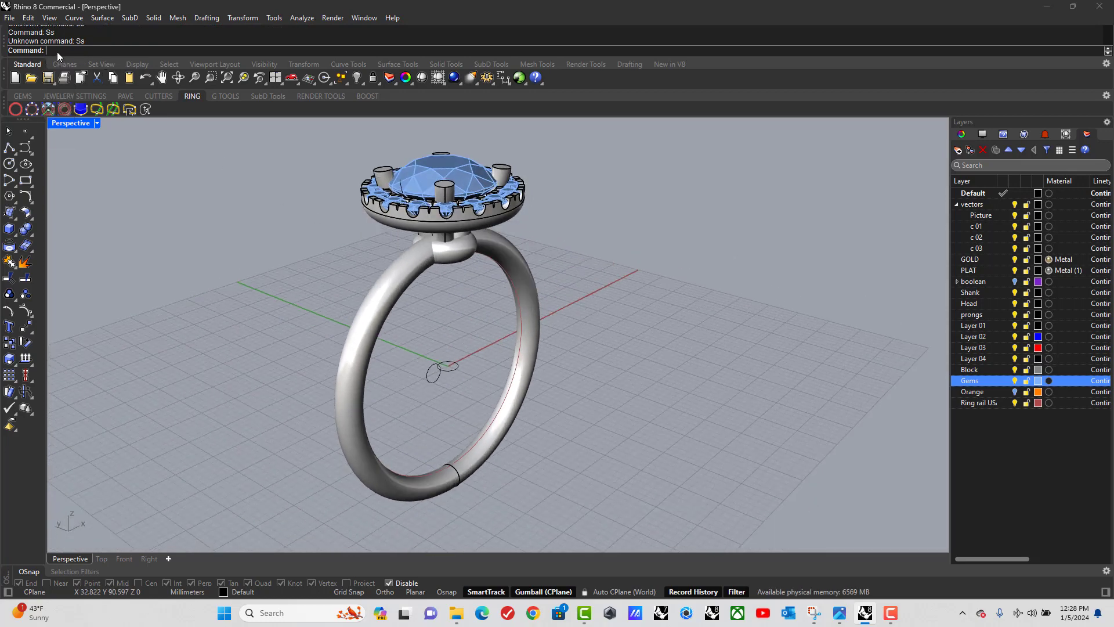
type("Select")
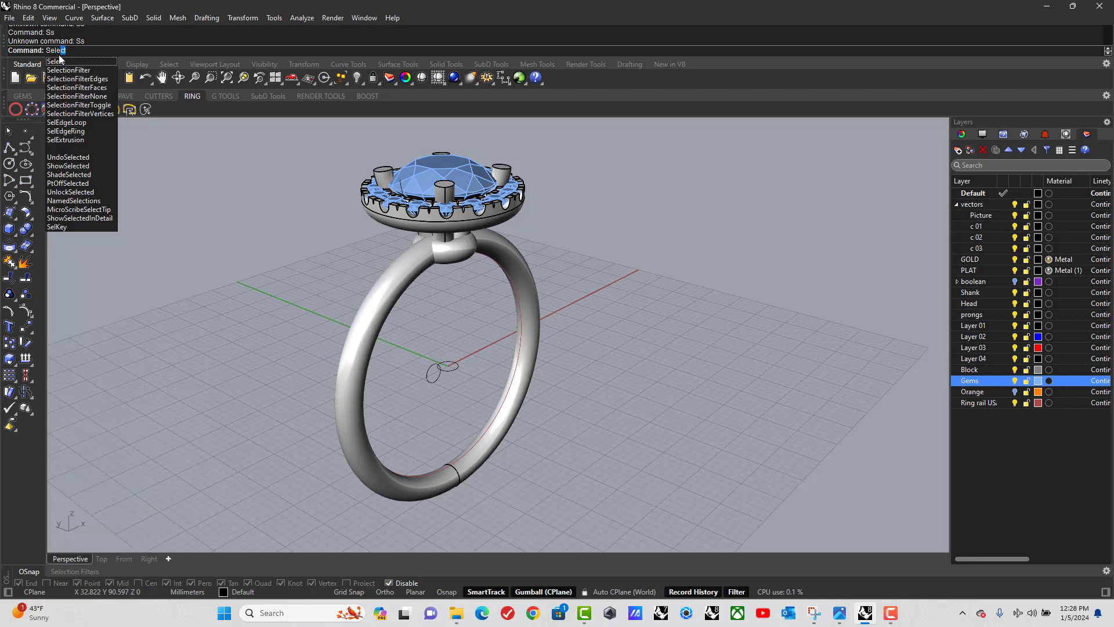